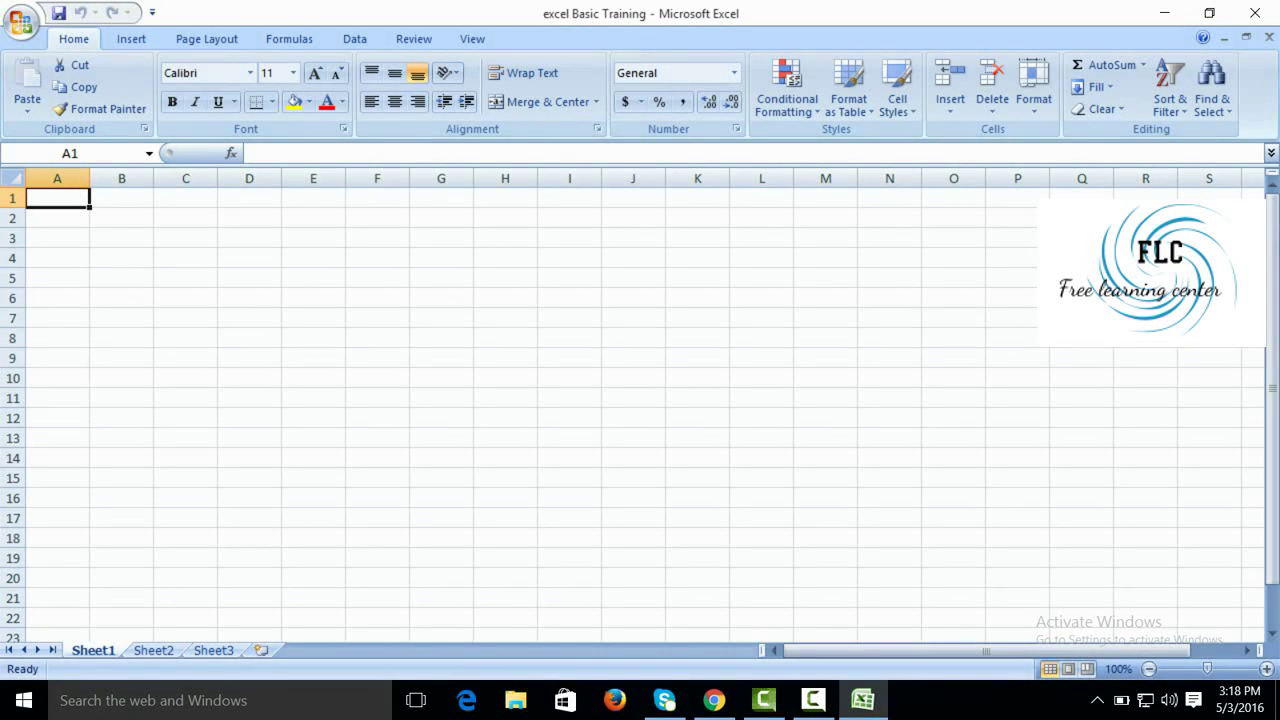
- Enter the column headings S.No, Date and Description in row 2, starting from cell A2
{"action": "left_click", "coordinate": [57, 218]}
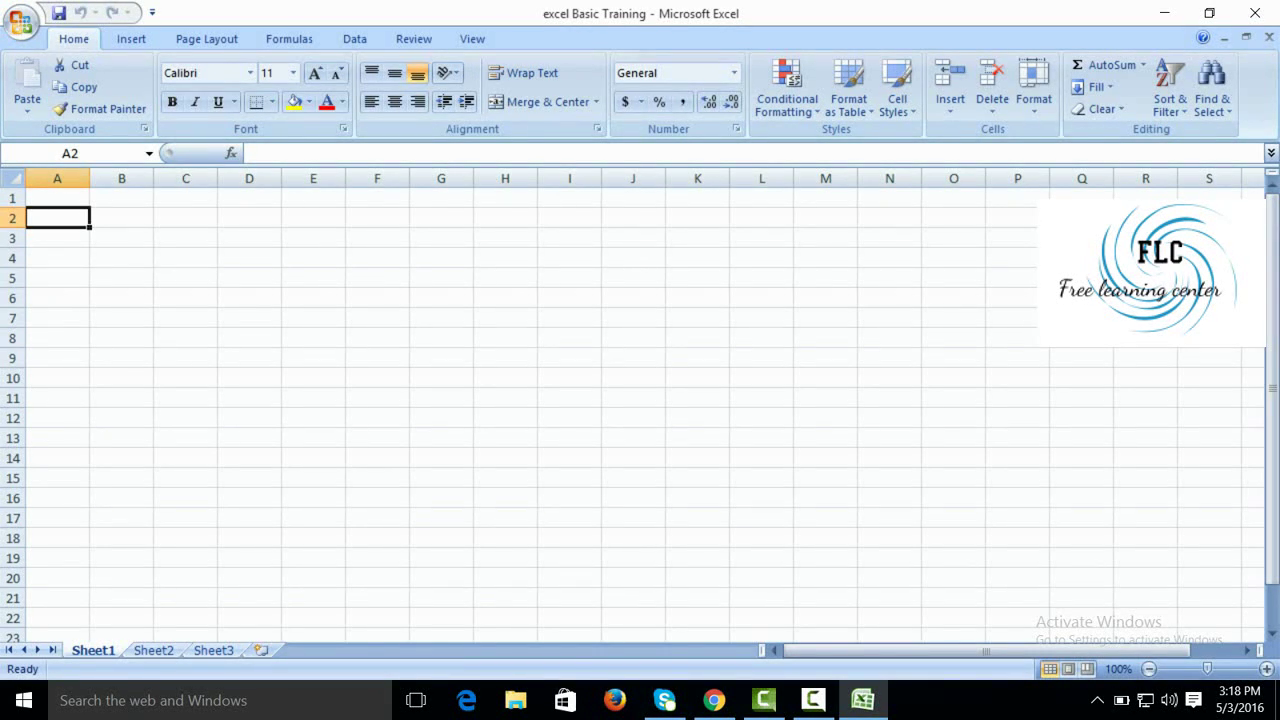
{"action": "type", "text": "S."}
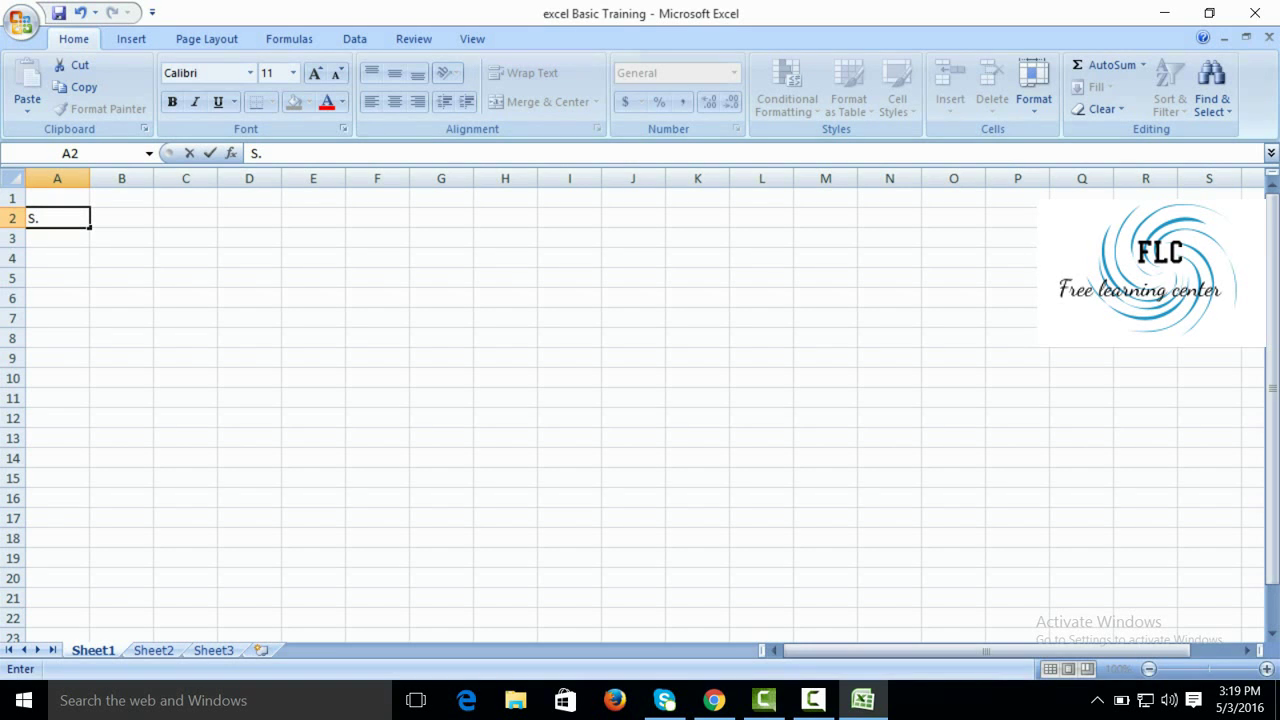
{"action": "type", "text": "No"}
{"action": "key", "text": "Tab"}
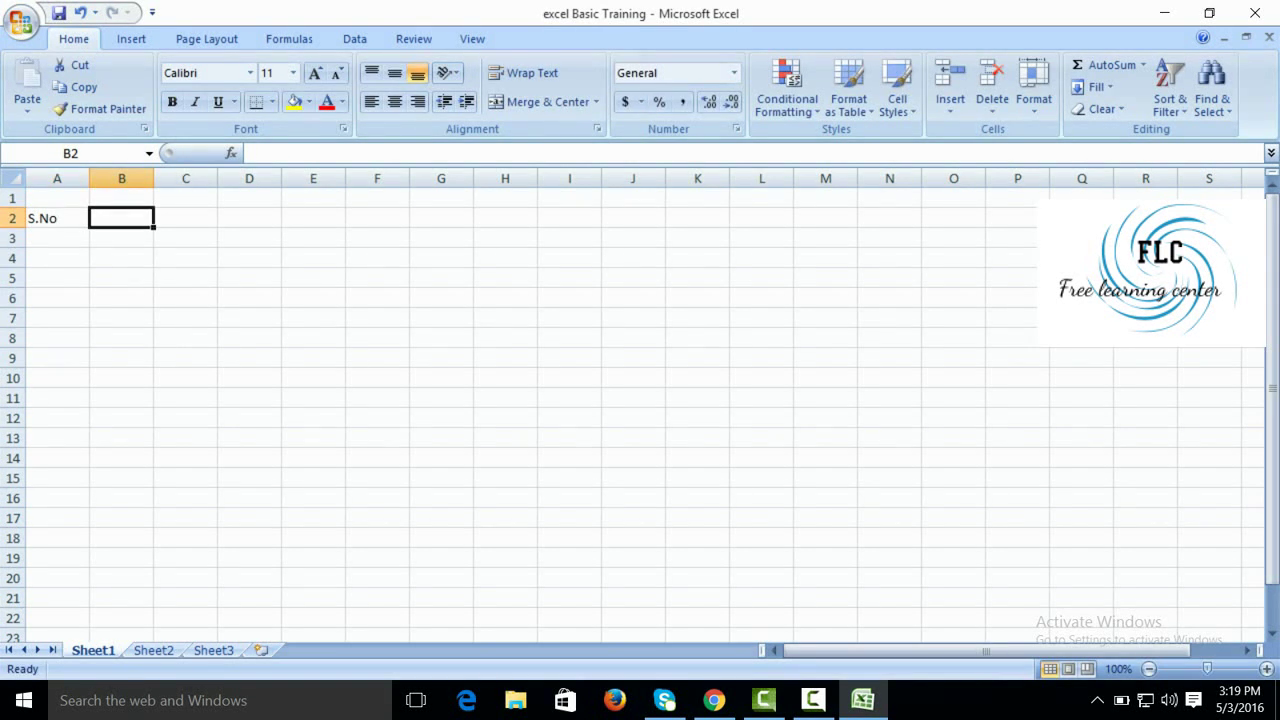
{"action": "type", "text": "Date"}
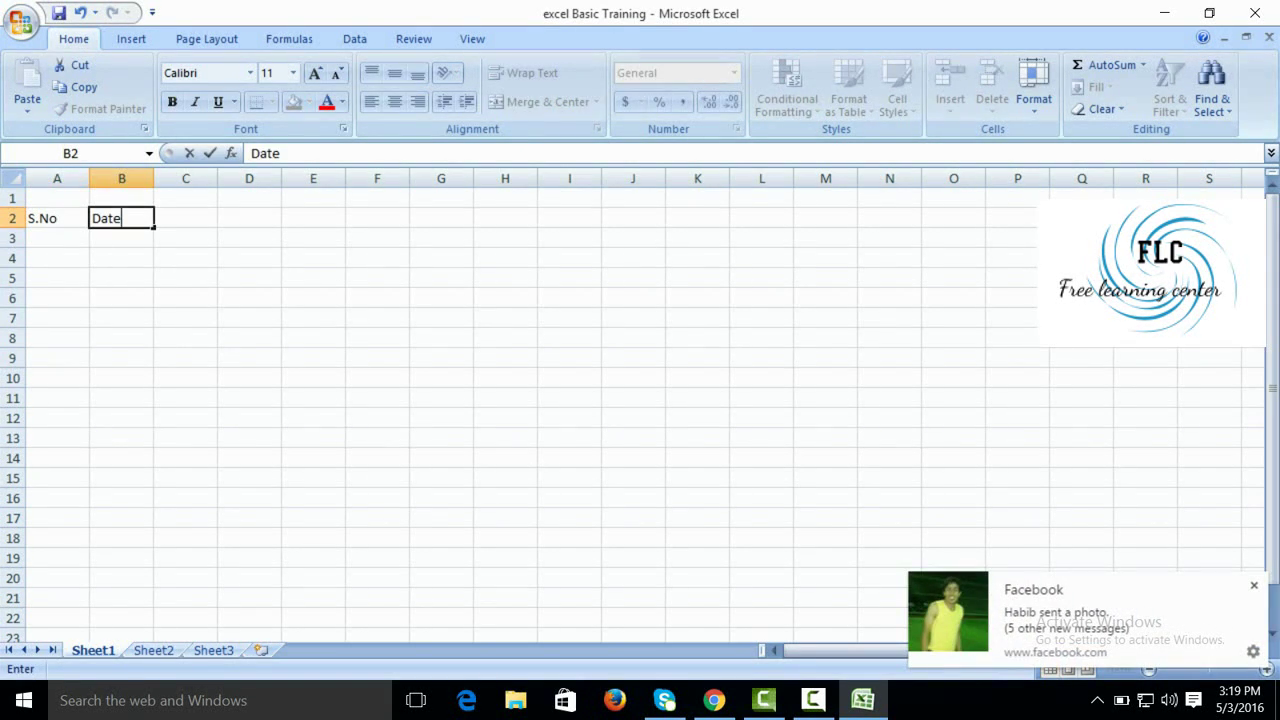
{"action": "key", "text": "Tab"}
{"action": "type", "text": "Desc"}
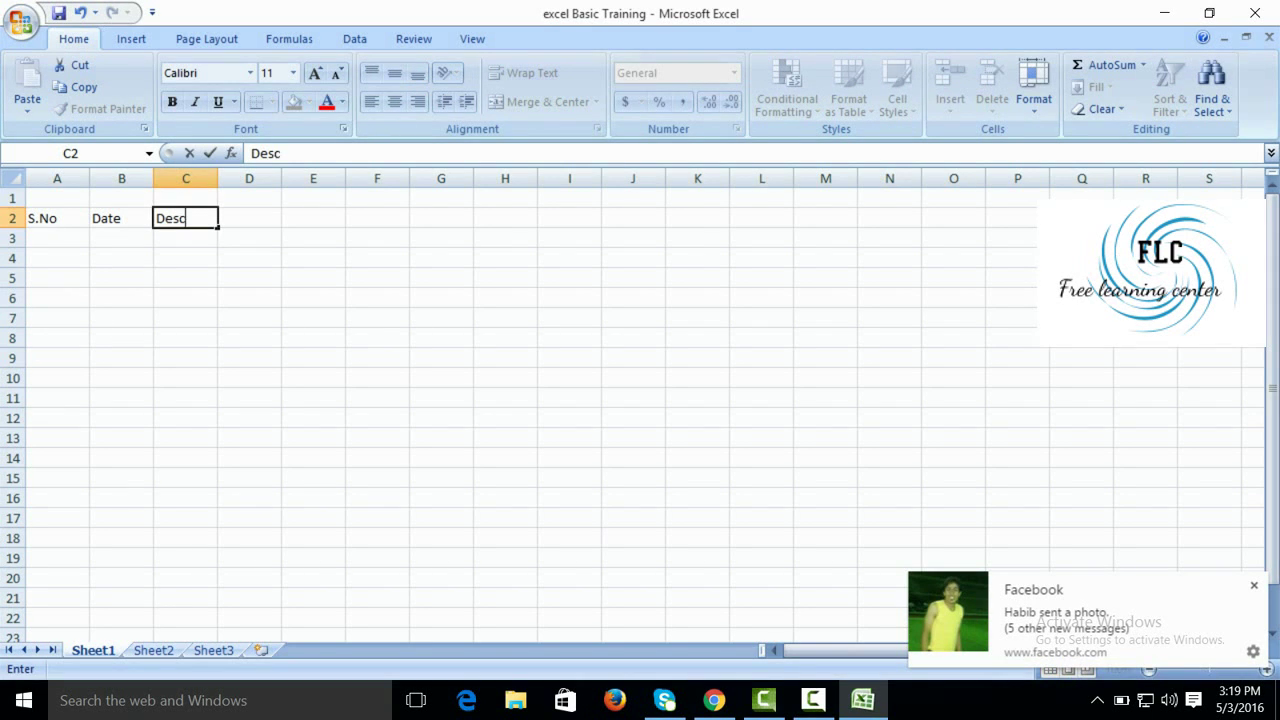
{"action": "type", "text": "ription"}
{"action": "key", "text": "Tab"}
- Complete the heading row with Unit Price, Quantity and Total in cells D2 to F2
{"action": "type", "text": "jo"}
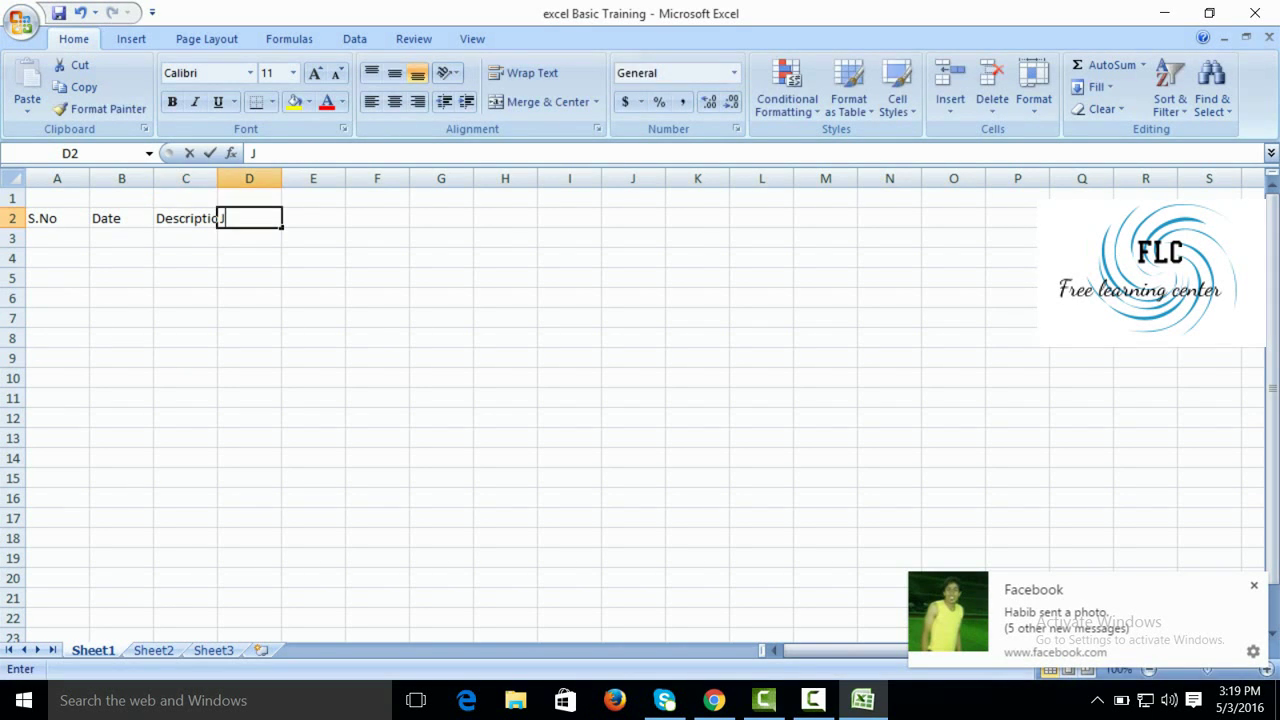
{"action": "key", "text": "BackSpace"}
{"action": "key", "text": "BackSpace"}
{"action": "type", "text": "Unit Price"}
{"action": "key", "text": "Tab"}
{"action": "type", "text": "Quantity"}
{"action": "key", "text": "Tab"}
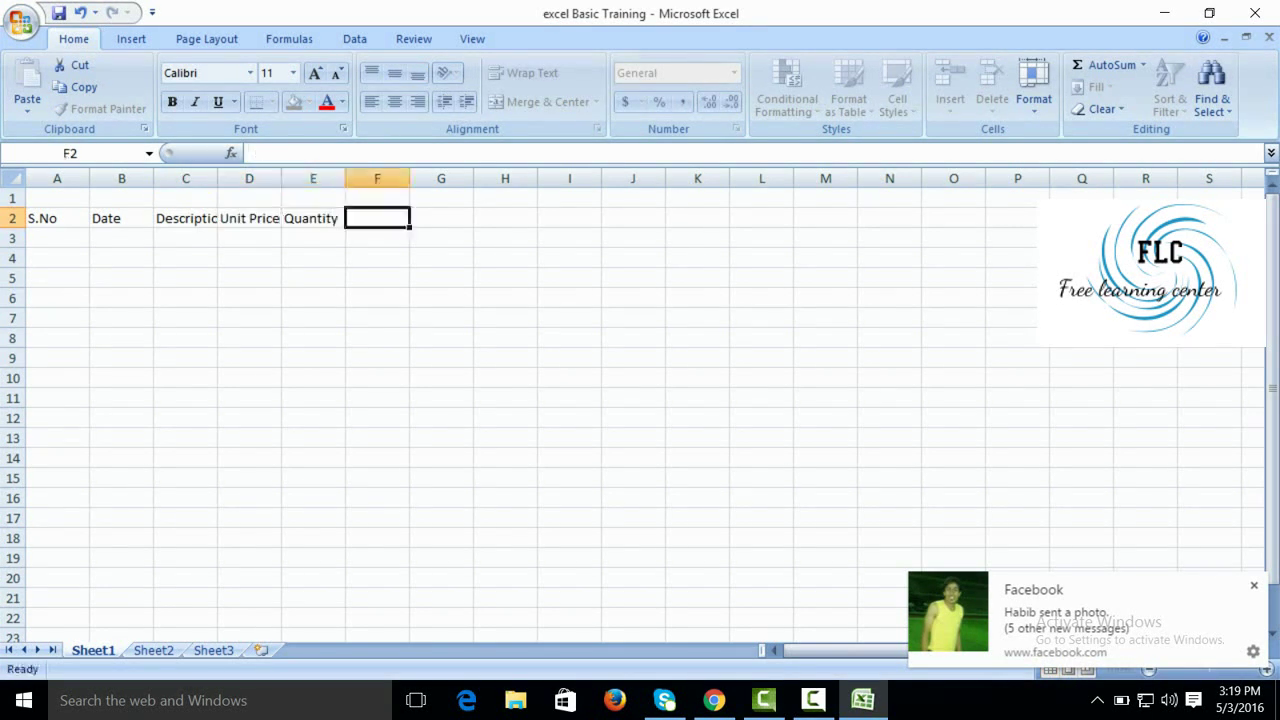
{"action": "type", "text": "Total"}
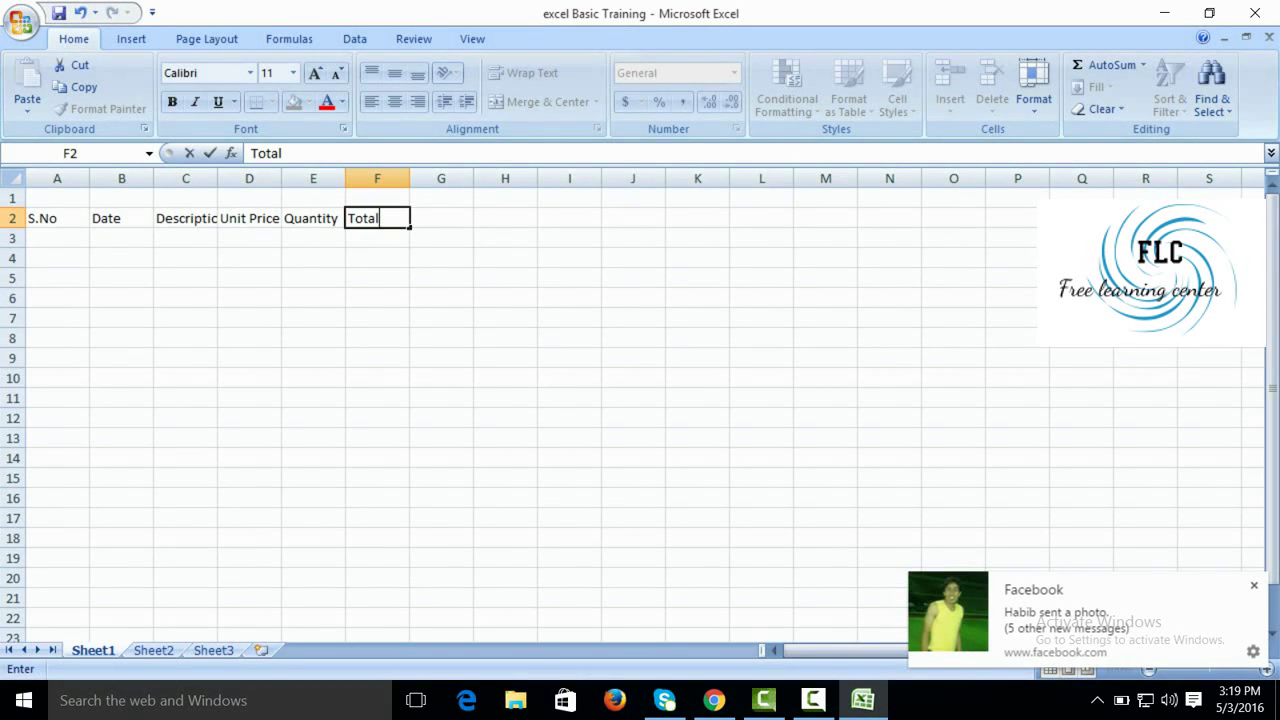
{"action": "key", "text": "Return"}
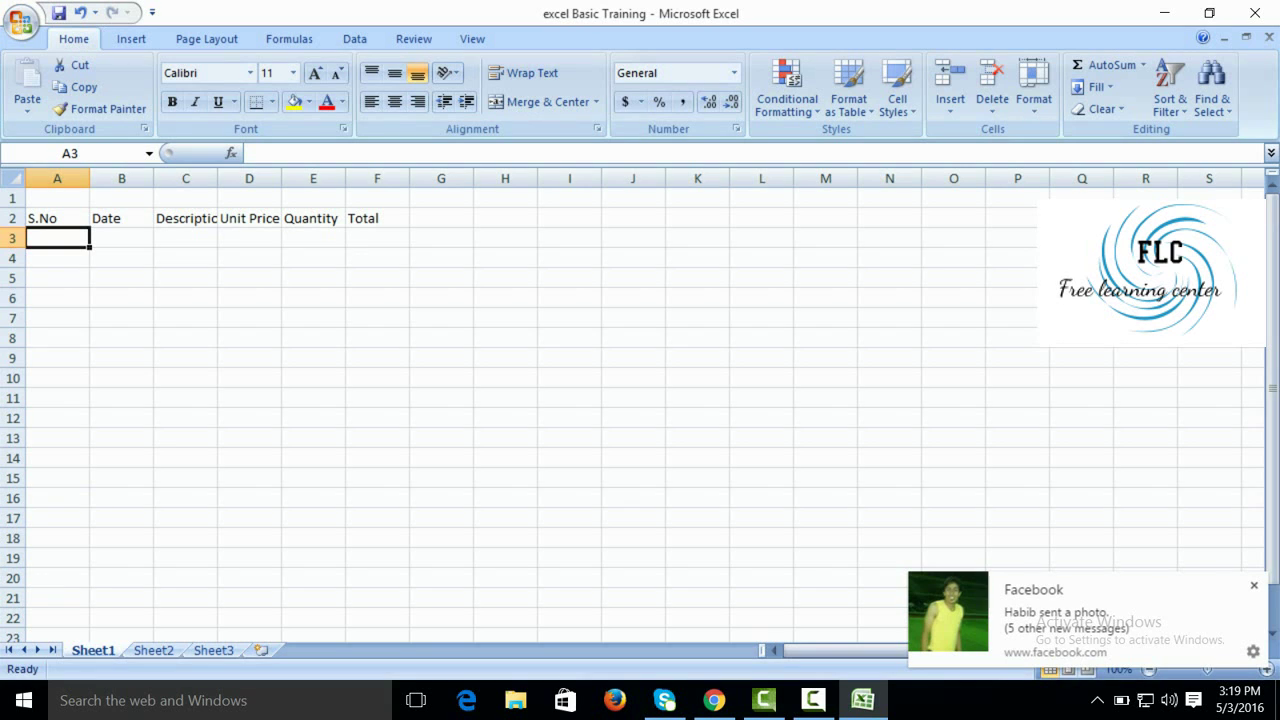
- Enter 1 in cell A3 and fill the serial numbers down as a series to 20 in cell A22
{"action": "type", "text": "1"}
{"action": "key", "text": "Return"}
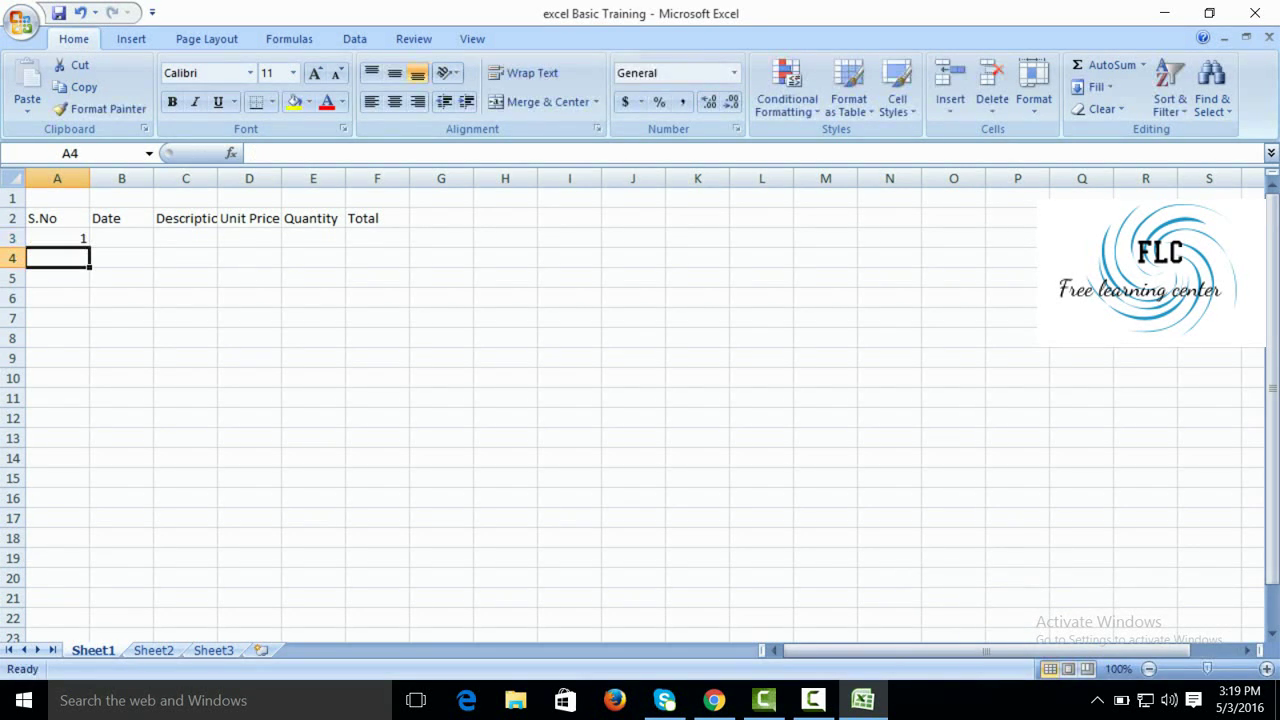
{"action": "key", "text": "Up"}
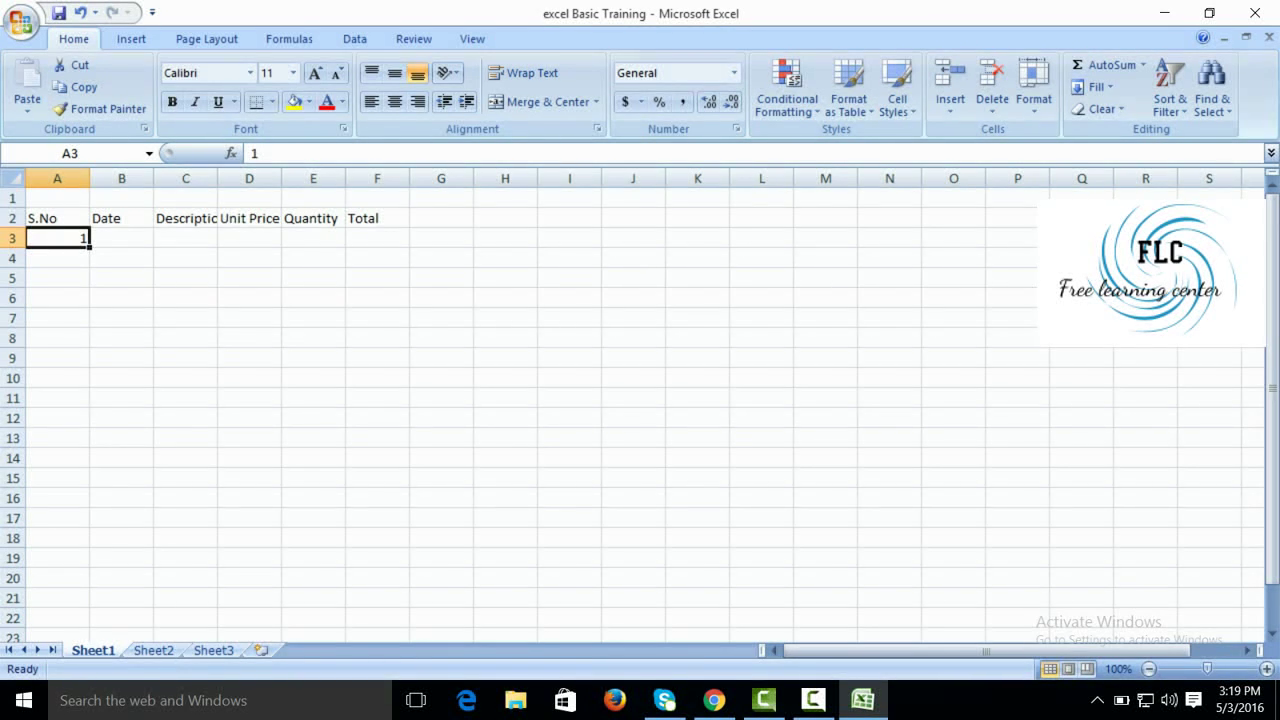
{"action": "left_click_drag", "start_coordinate": [89, 247], "coordinate": [89, 248]}
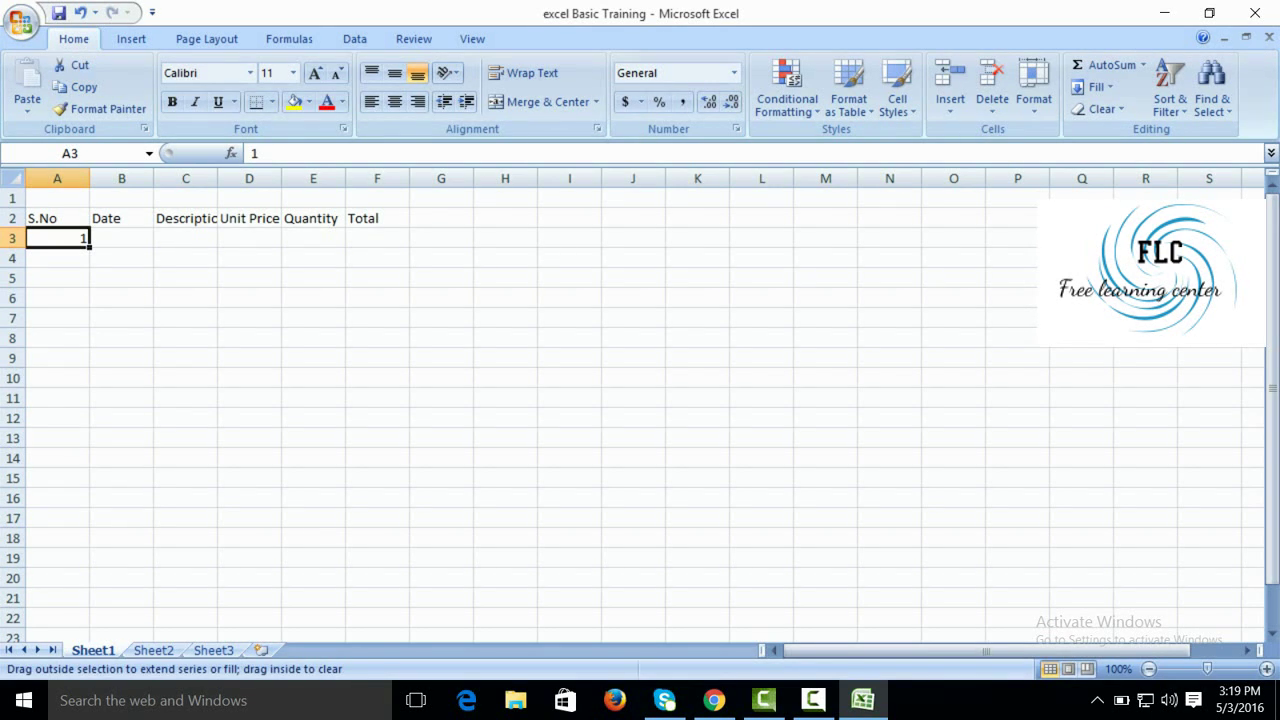
{"action": "left_click_drag", "start_coordinate": [89, 247], "coordinate": [89, 247]}
{"action": "key", "text": "ctrl"}
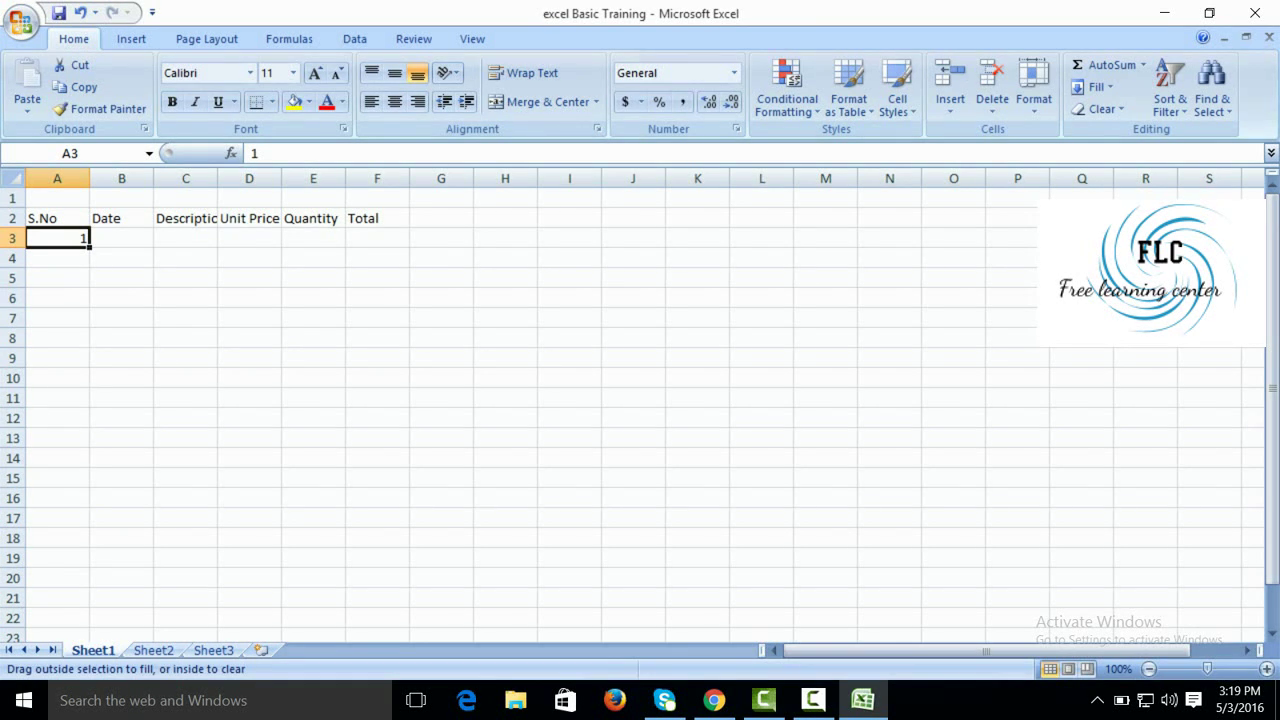
{"action": "left_click_drag", "start_coordinate": [90, 246], "coordinate": [90, 625]}
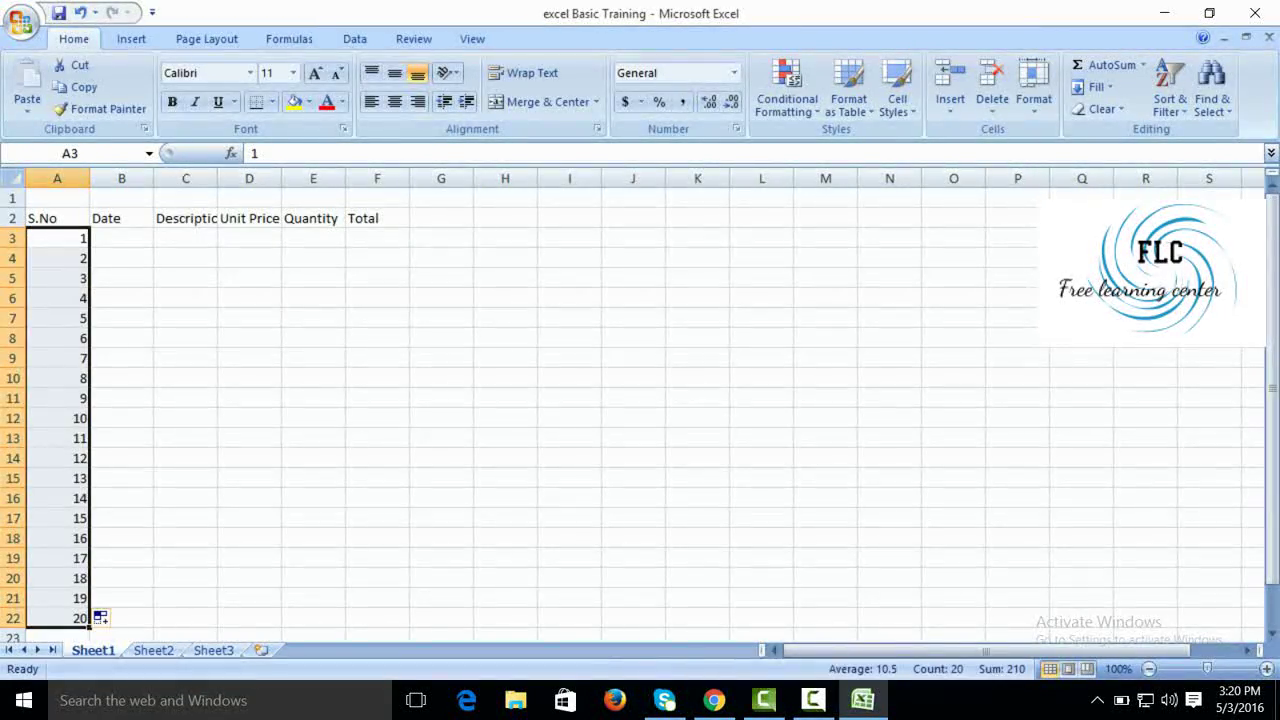
{"action": "left_click", "coordinate": [121, 238]}
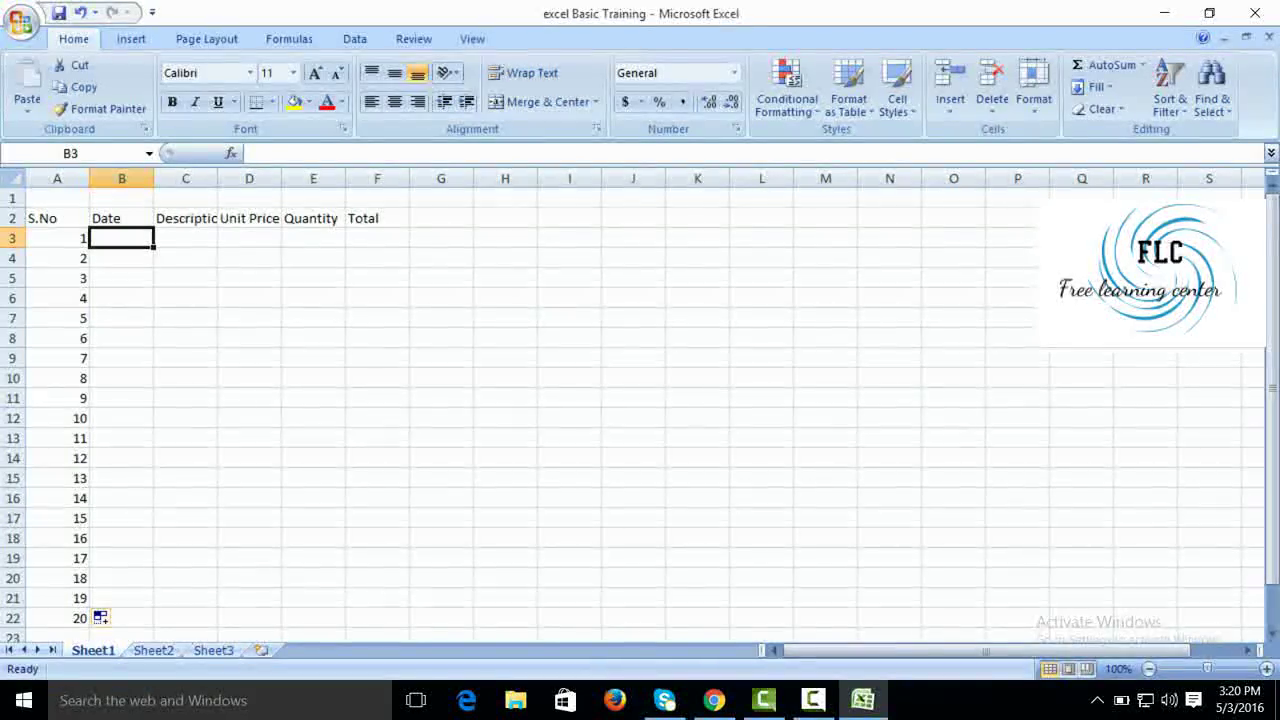
{"action": "type", "text": "5"}
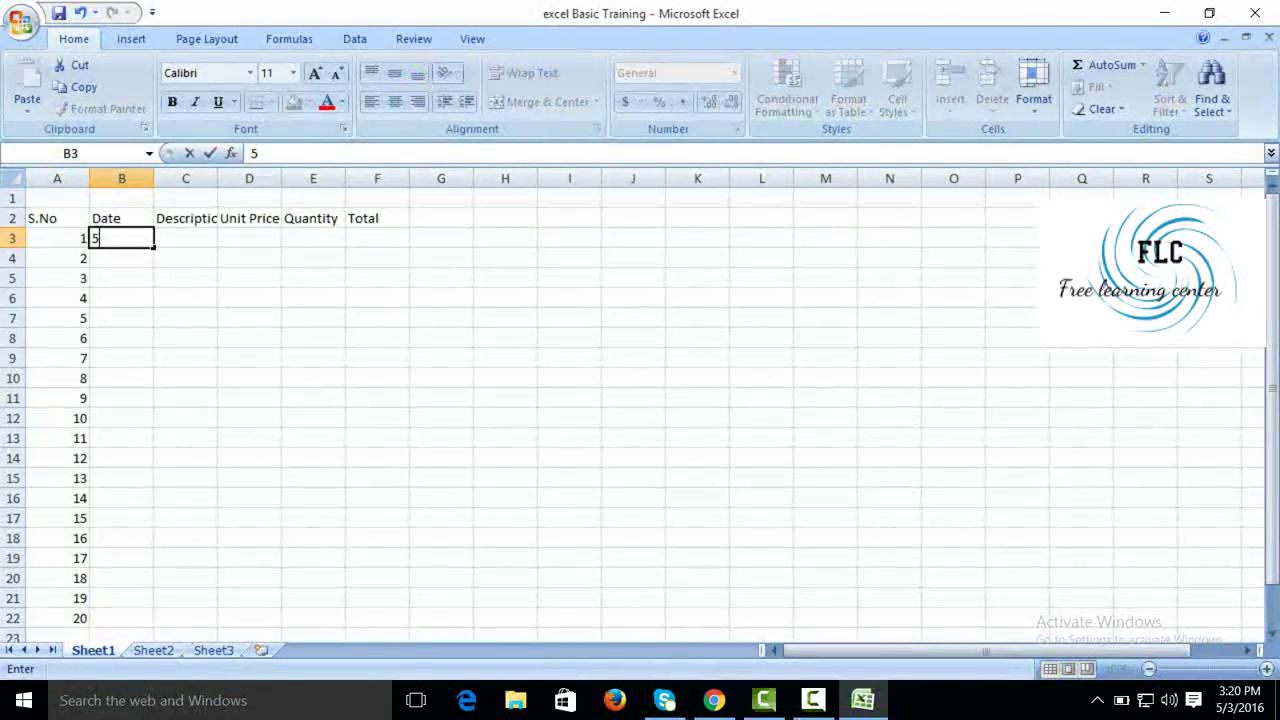
{"action": "type", "text": "/3/2016"}
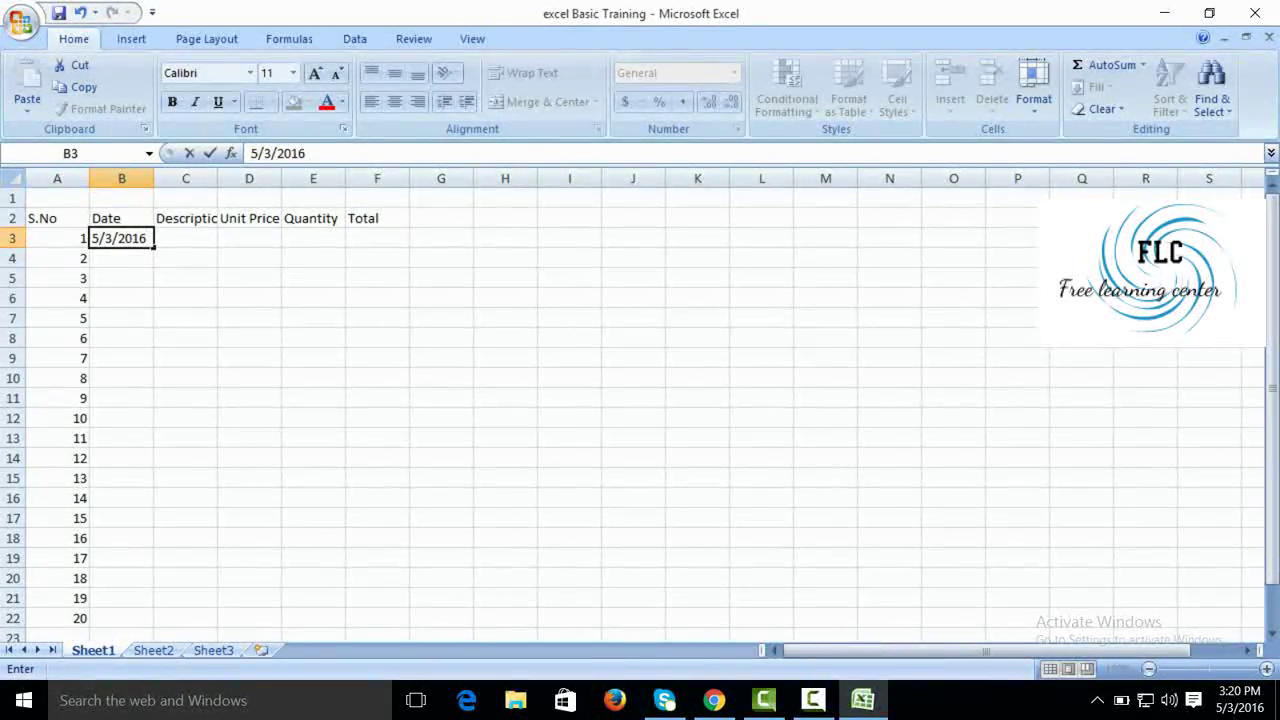
{"action": "key", "text": "BackSpace"}
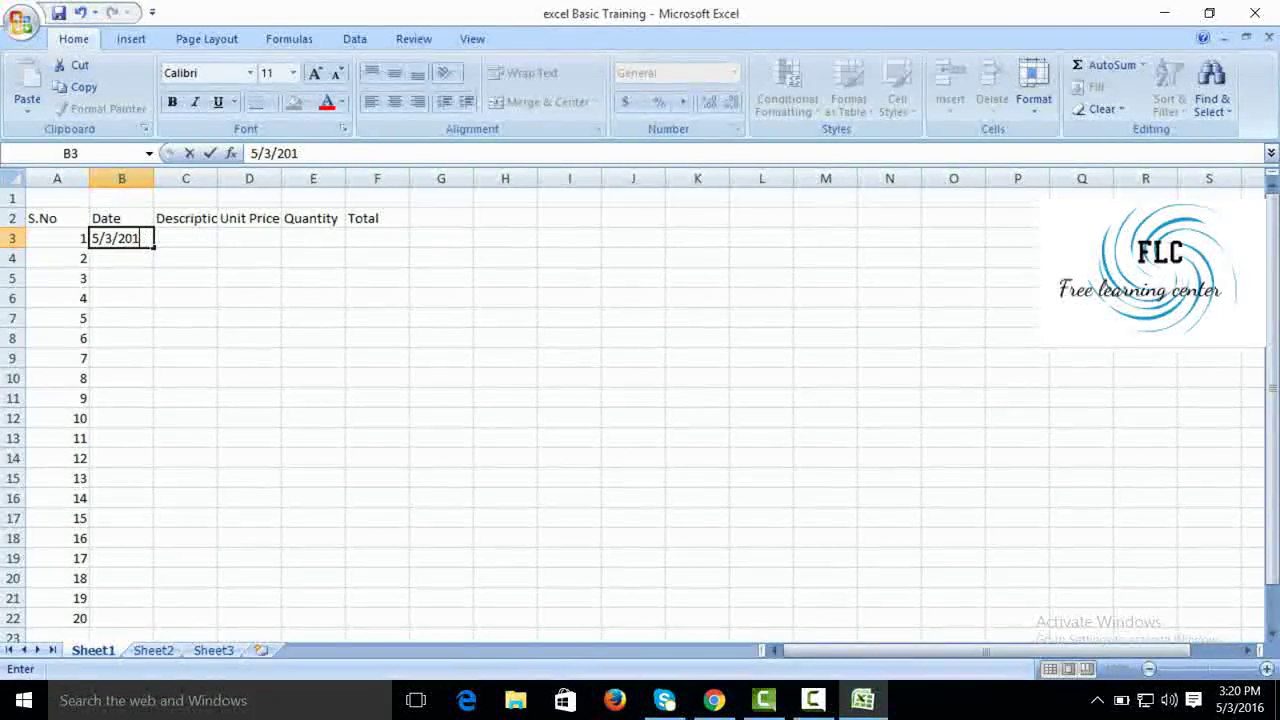
{"action": "key", "text": "BackSpace"}
{"action": "key", "text": "BackSpace"}
{"action": "key", "text": "BackSpace"}
{"action": "key", "text": "BackSpace"}
{"action": "key", "text": "BackSpace"}
{"action": "key", "text": "BackSpace"}
{"action": "key", "text": "BackSpace"}
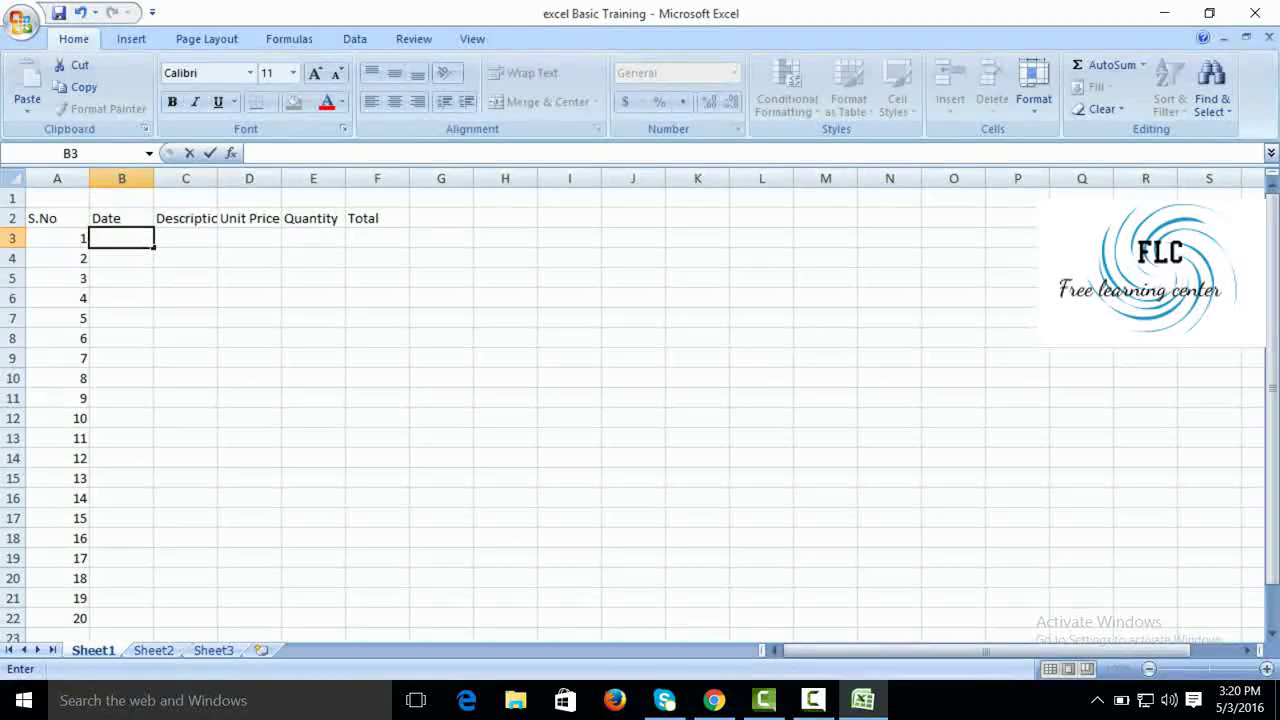
{"action": "type", "text": "3/5/2"}
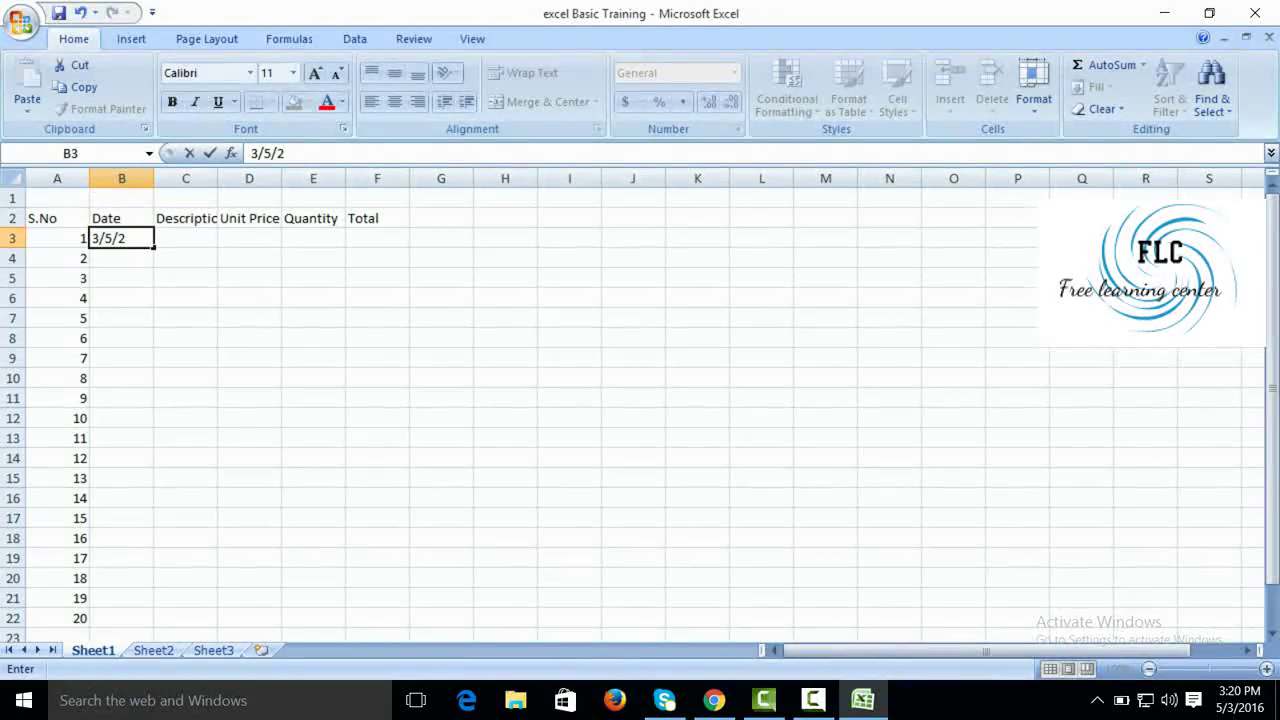
{"action": "key", "text": "BackSpace"}
{"action": "key", "text": "BackSpace"}
{"action": "key", "text": "BackSpace"}
{"action": "key", "text": "BackSpace"}
- Enter the date 5/3/2016 in cell B3 and fill consecutive daily dates down to cell B22
{"action": "type", "text": "5/3"}
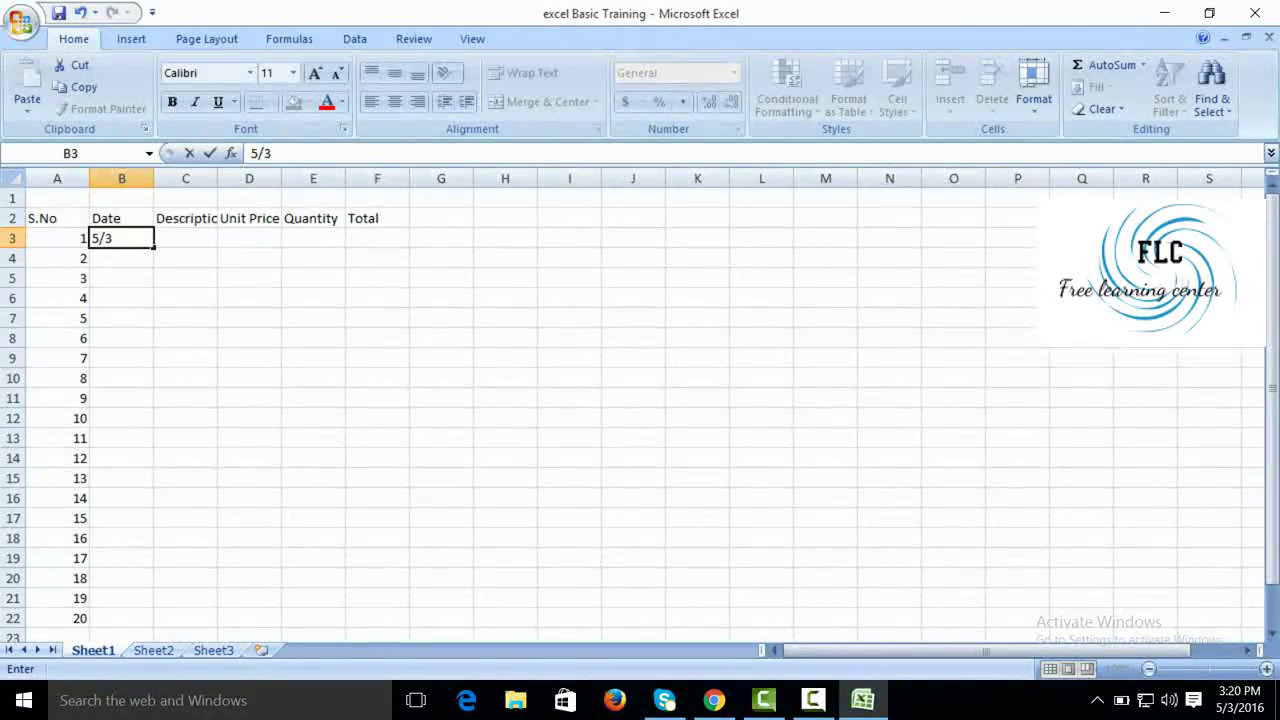
{"action": "type", "text": "/2016"}
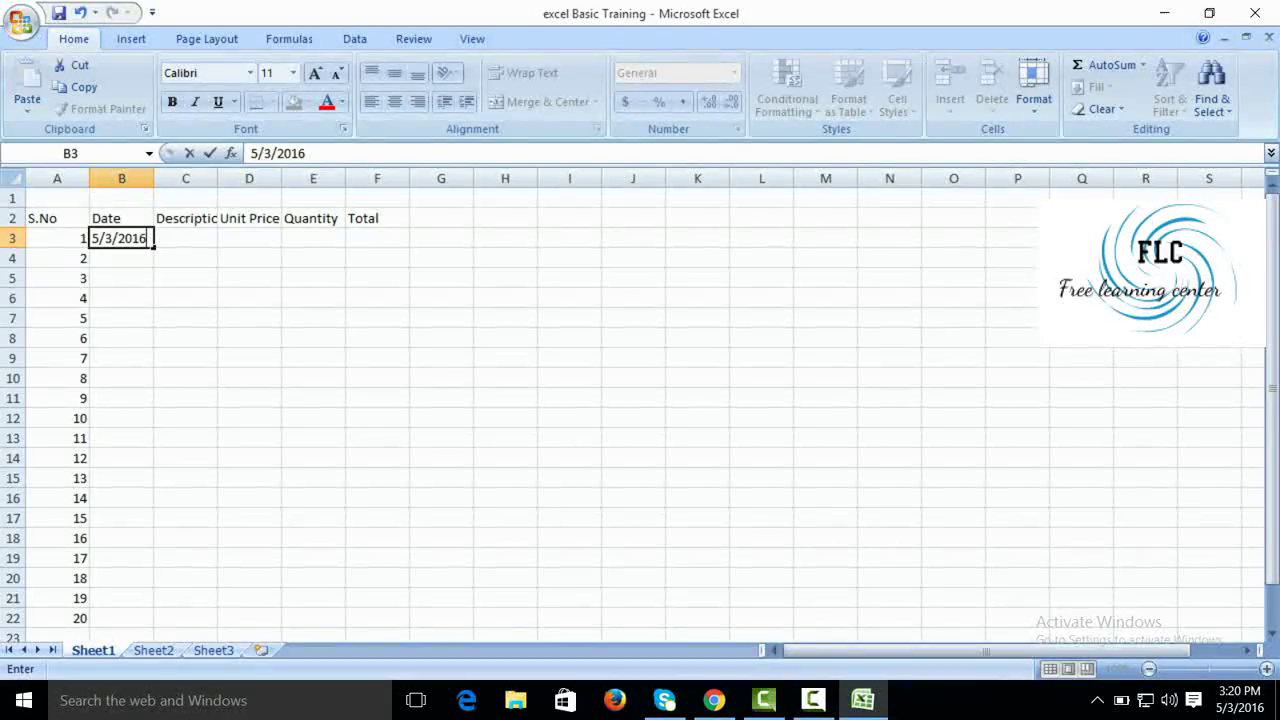
{"action": "left_click", "coordinate": [121, 238]}
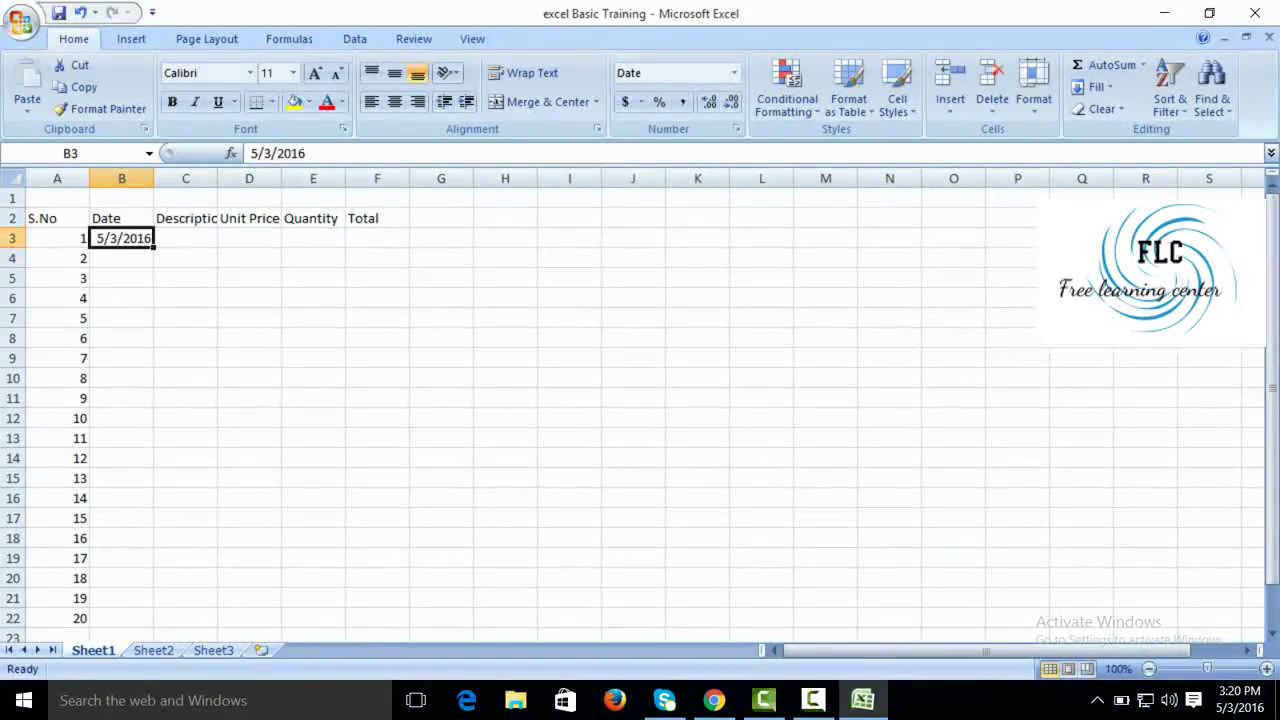
{"action": "left_click_drag", "start_coordinate": [154, 246], "coordinate": [152, 486]}
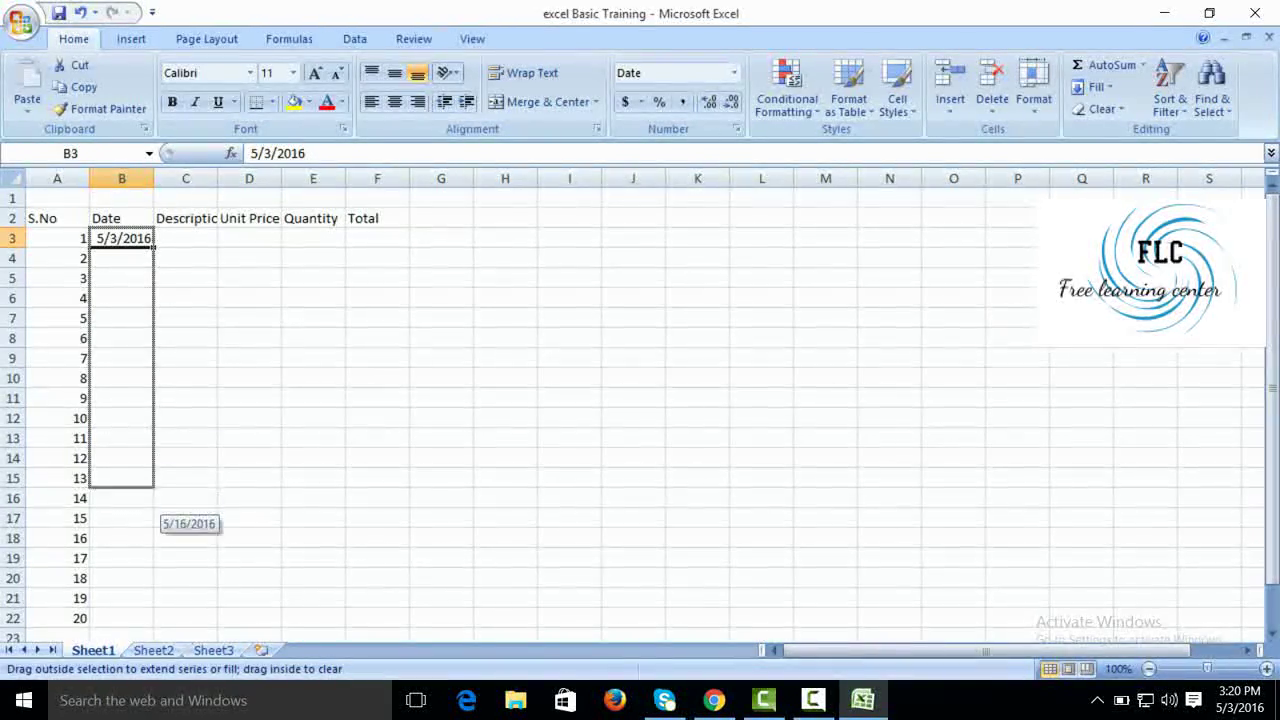
{"action": "mouse_move", "coordinate": [152, 538]}
{"action": "left_mouse_down"}
{"action": "mouse_move", "coordinate": [152, 600]}
{"action": "mouse_move", "coordinate": [152, 545]}
{"action": "left_mouse_up"}
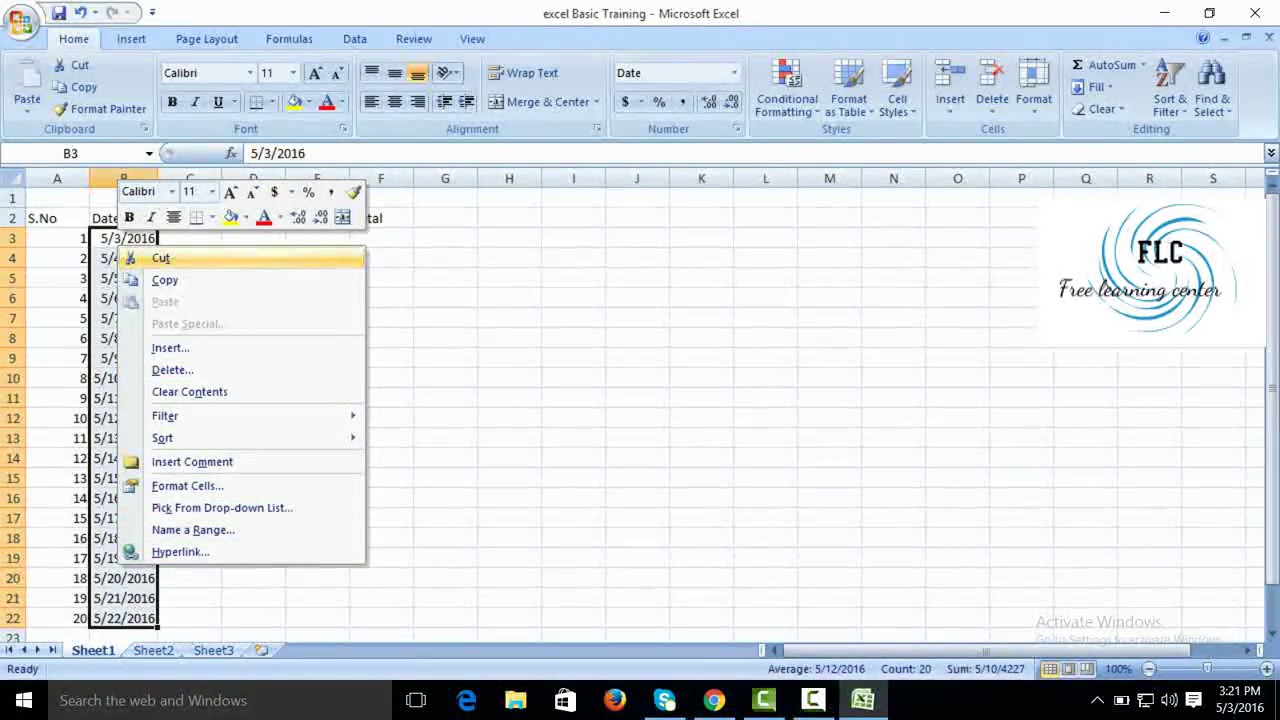
- Format the dates in B3:B22 with the 14-Mar-01 date type
{"action": "right_click", "coordinate": [103, 256]}
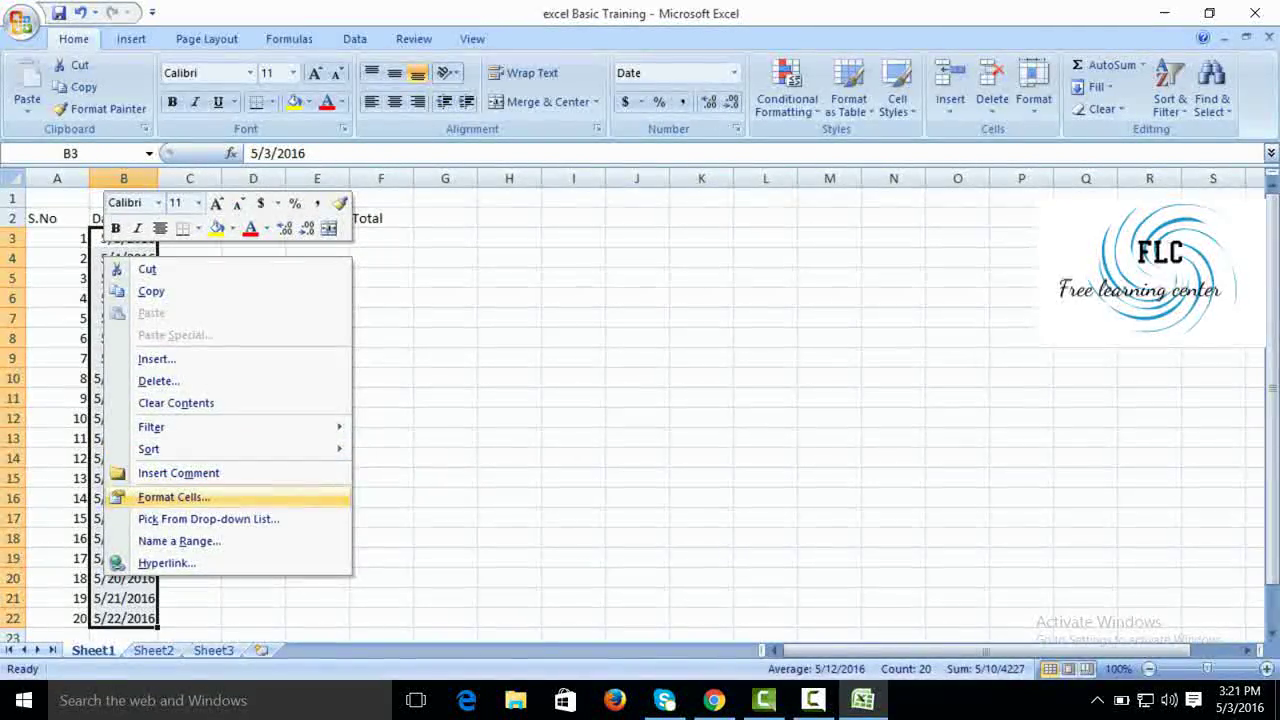
{"action": "left_click", "coordinate": [174, 497]}
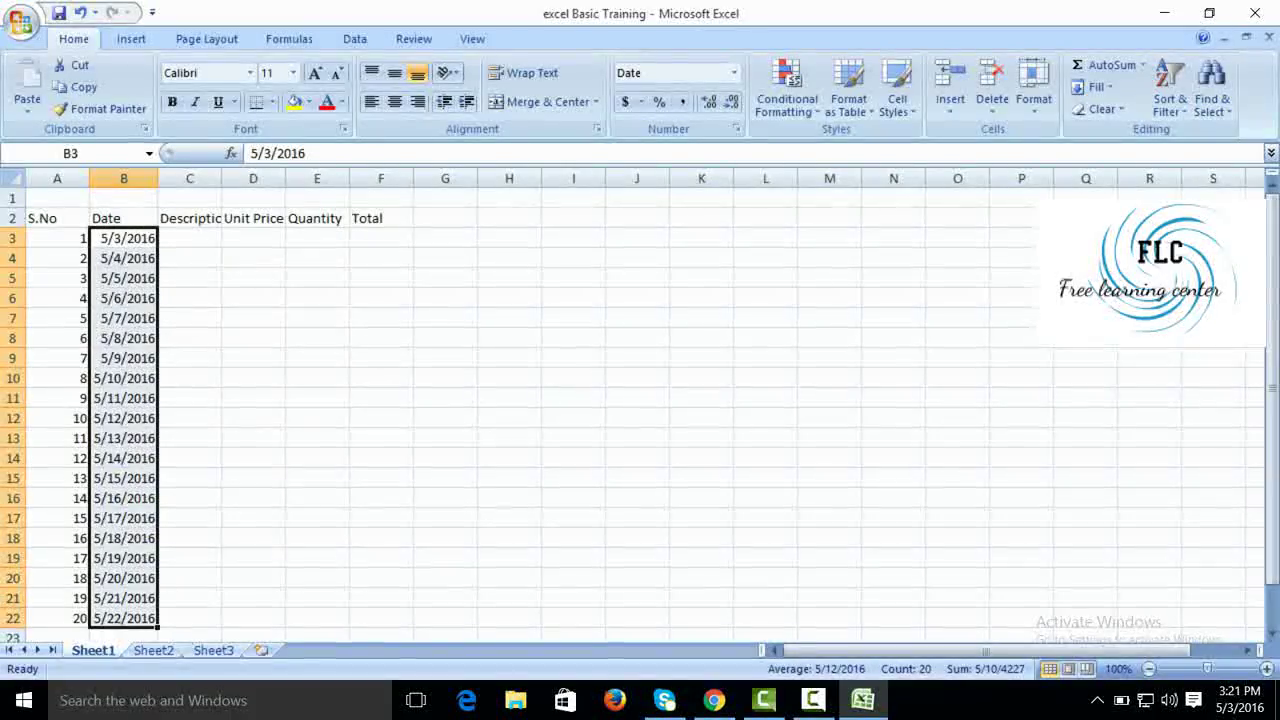
{"action": "key", "text": "ctrl+1"}
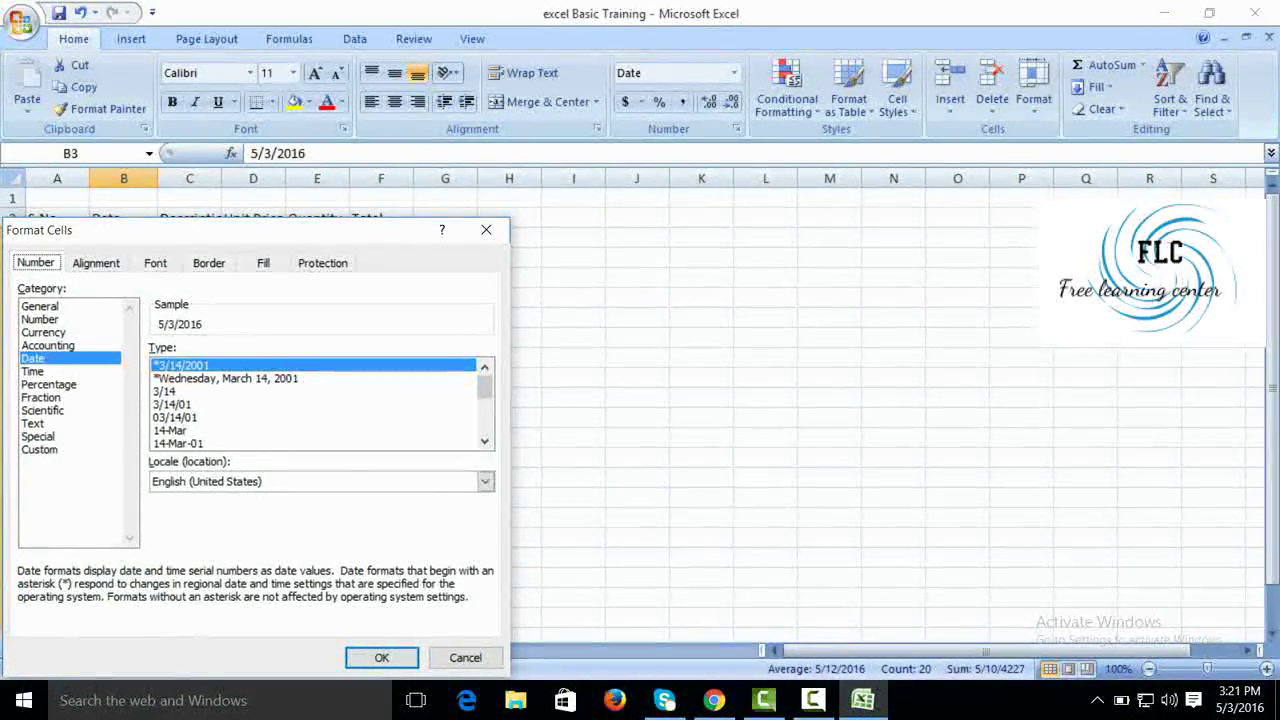
{"action": "left_click", "coordinate": [179, 443]}
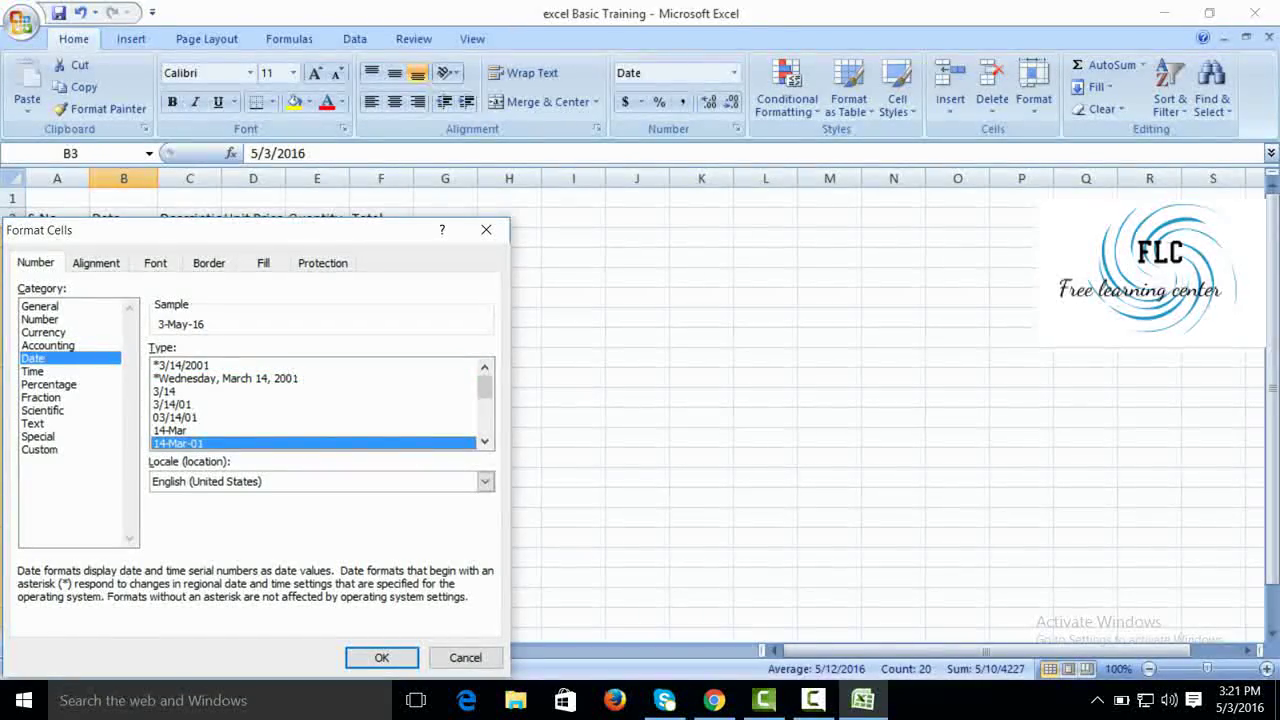
{"action": "key", "text": "Return"}
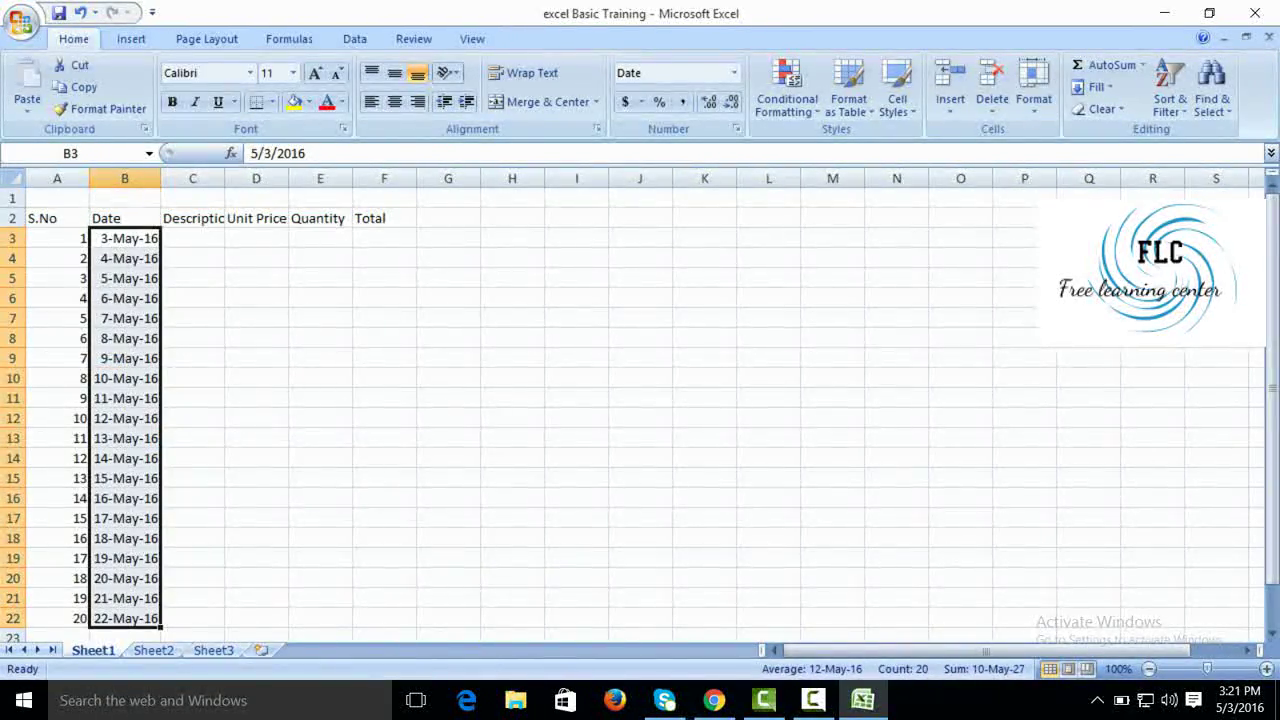
- Widen the Description column and enter rice with unit price 120 and quantity 400 in row 3
{"action": "left_click_drag", "start_coordinate": [224, 178], "coordinate": [347, 178]}
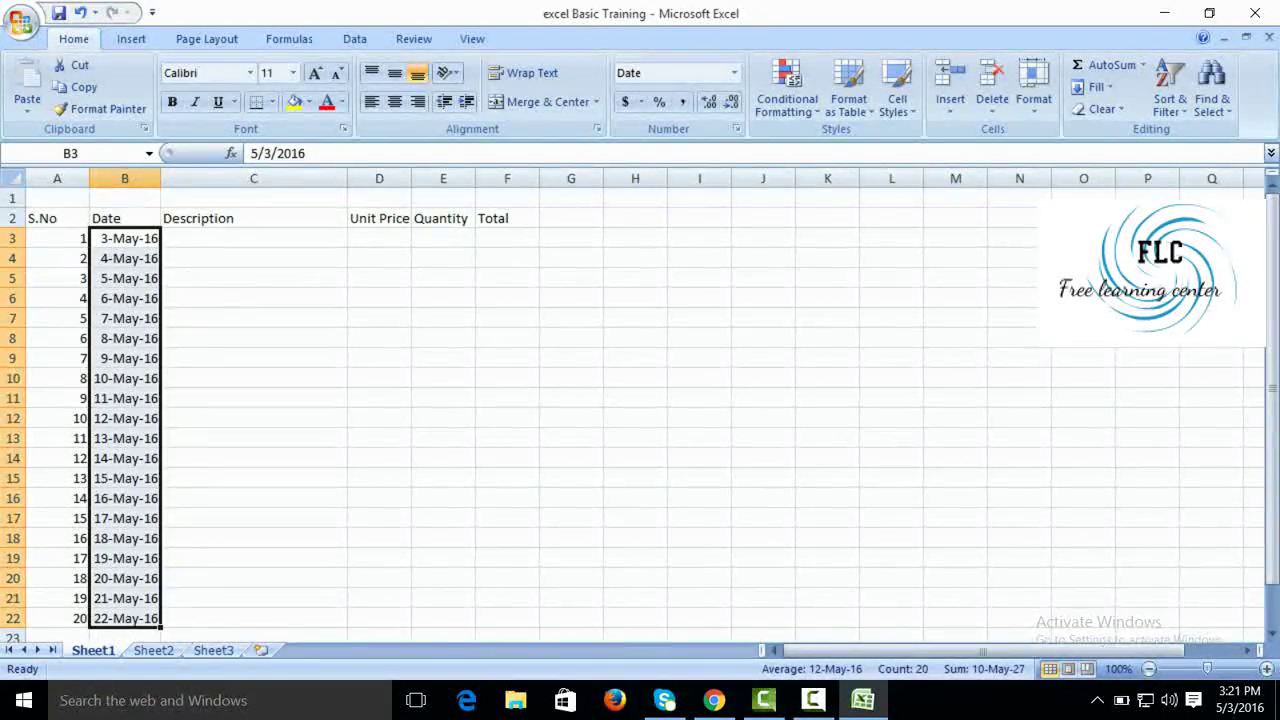
{"action": "mouse_move", "coordinate": [347, 178]}
{"action": "left_mouse_down"}
{"action": "mouse_move", "coordinate": [295, 178]}
{"action": "mouse_move", "coordinate": [364, 178]}
{"action": "mouse_move", "coordinate": [303, 178]}
{"action": "mouse_move", "coordinate": [342, 178]}
{"action": "left_mouse_up"}
{"action": "left_click", "coordinate": [251, 238]}
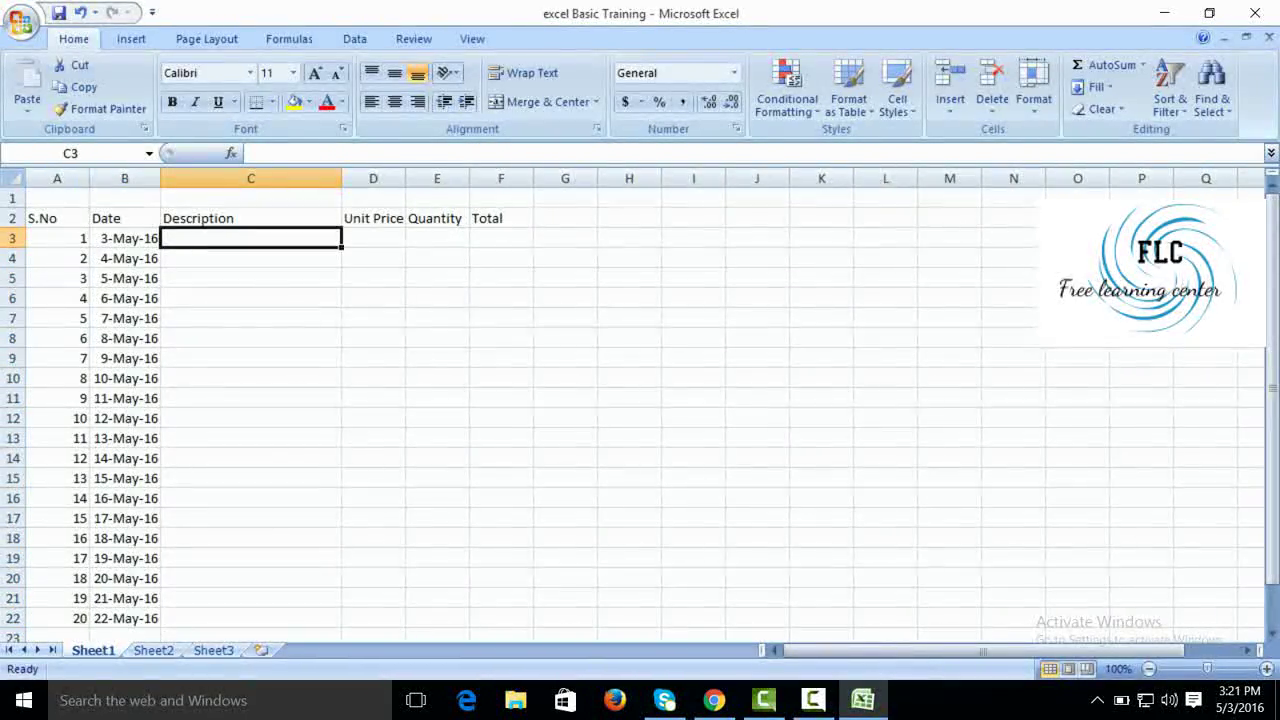
{"action": "type", "text": "rice"}
{"action": "key", "text": "Tab"}
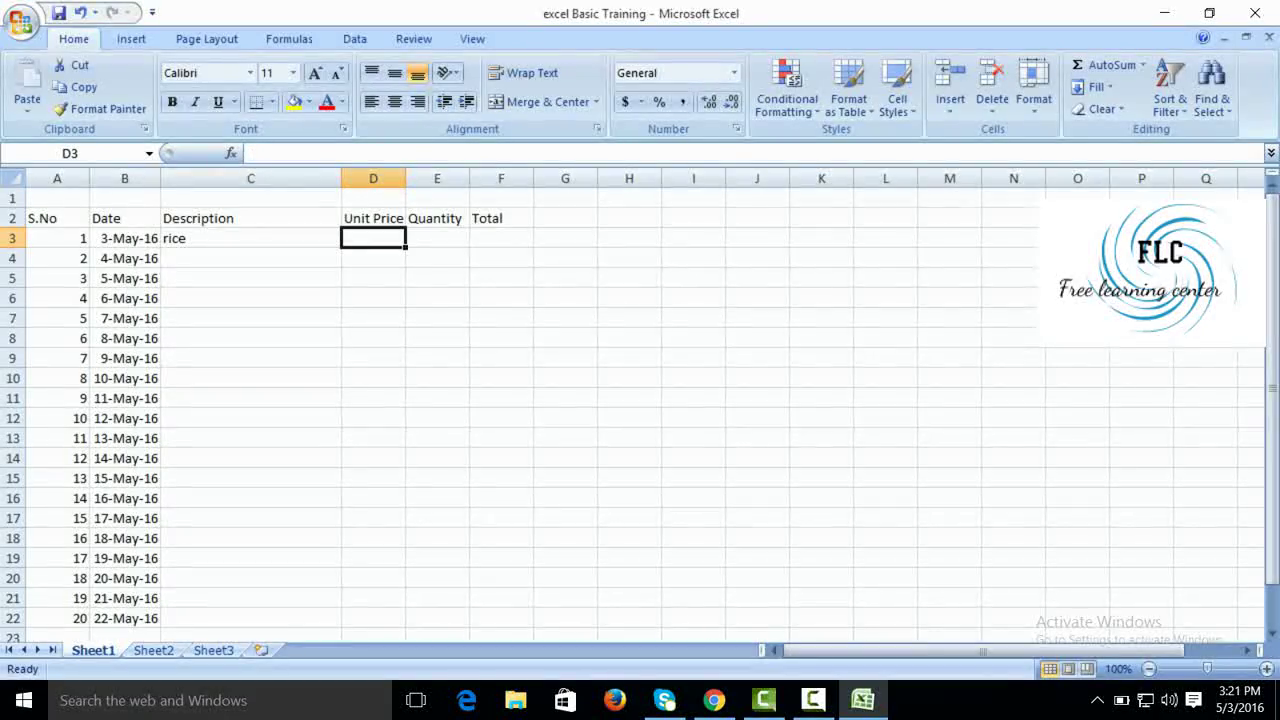
{"action": "type", "text": "120"}
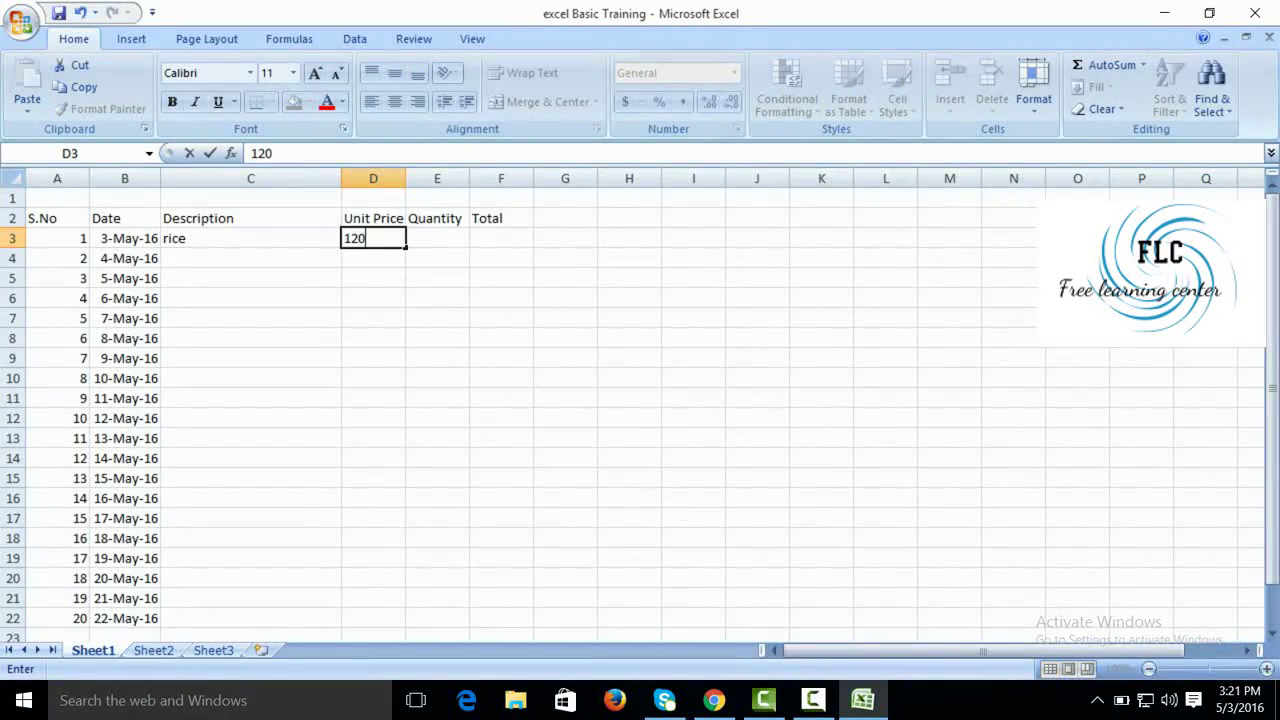
{"action": "key", "text": "Tab"}
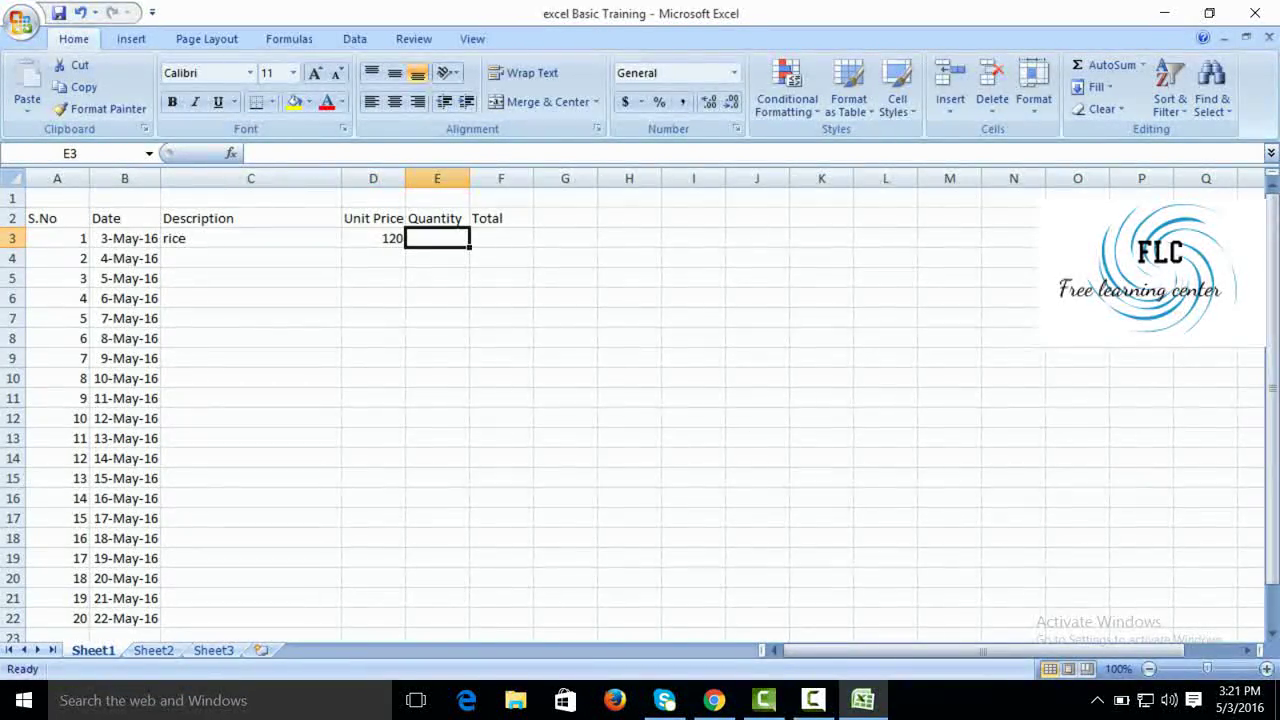
{"action": "type", "text": "400"}
{"action": "key", "text": "Tab"}
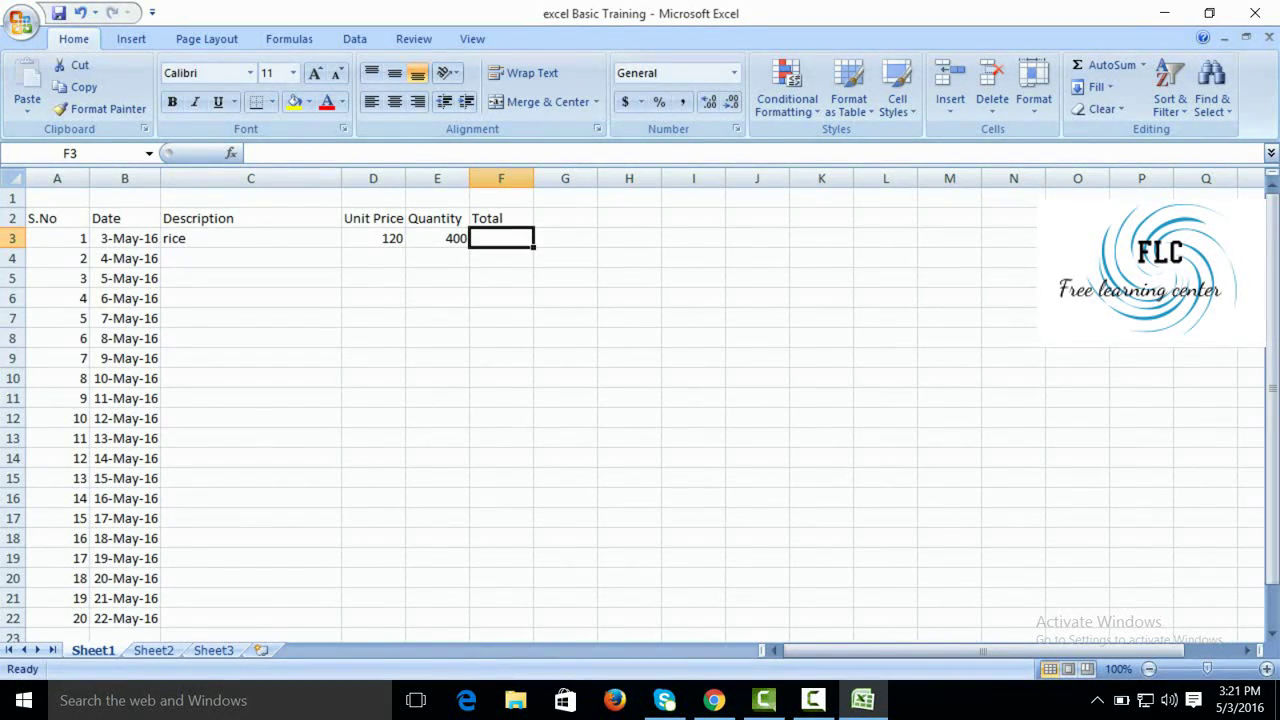
- Enter the formula =D3*E3 in cell F3 to multiply unit price by quantity
{"action": "type", "text": "="}
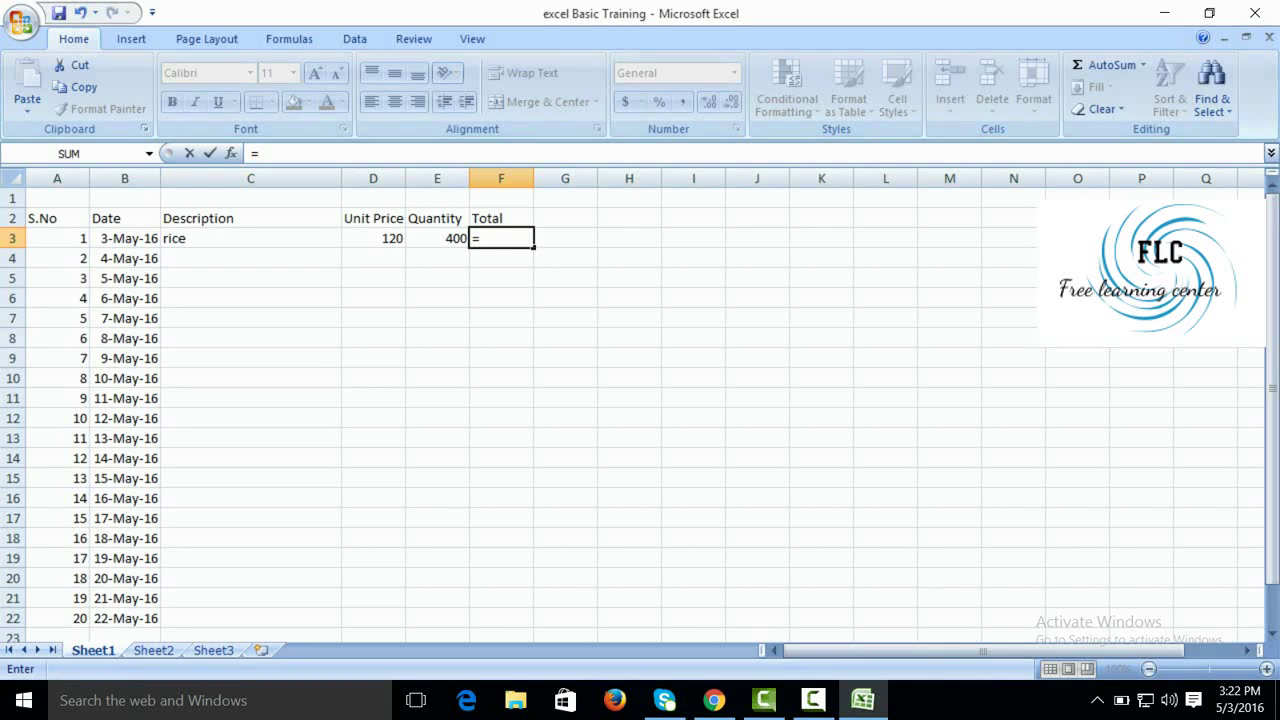
{"action": "left_click", "coordinate": [373, 238]}
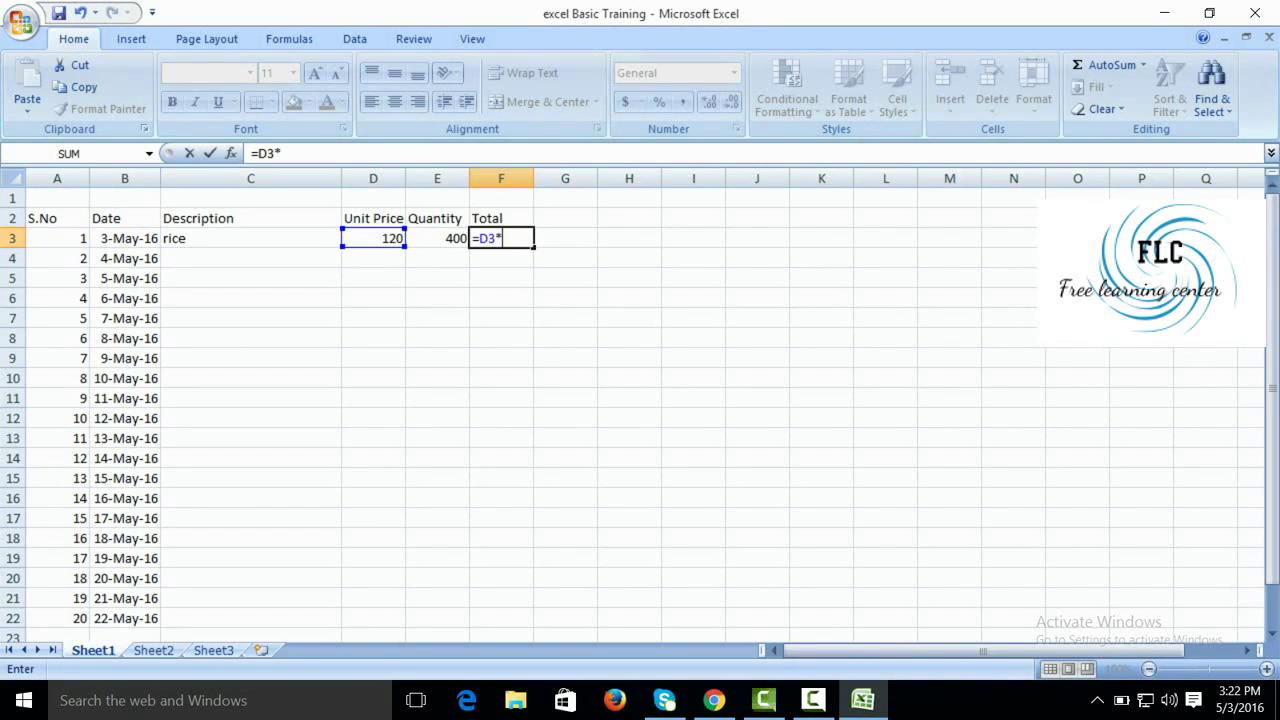
{"action": "key", "text": "Left"}
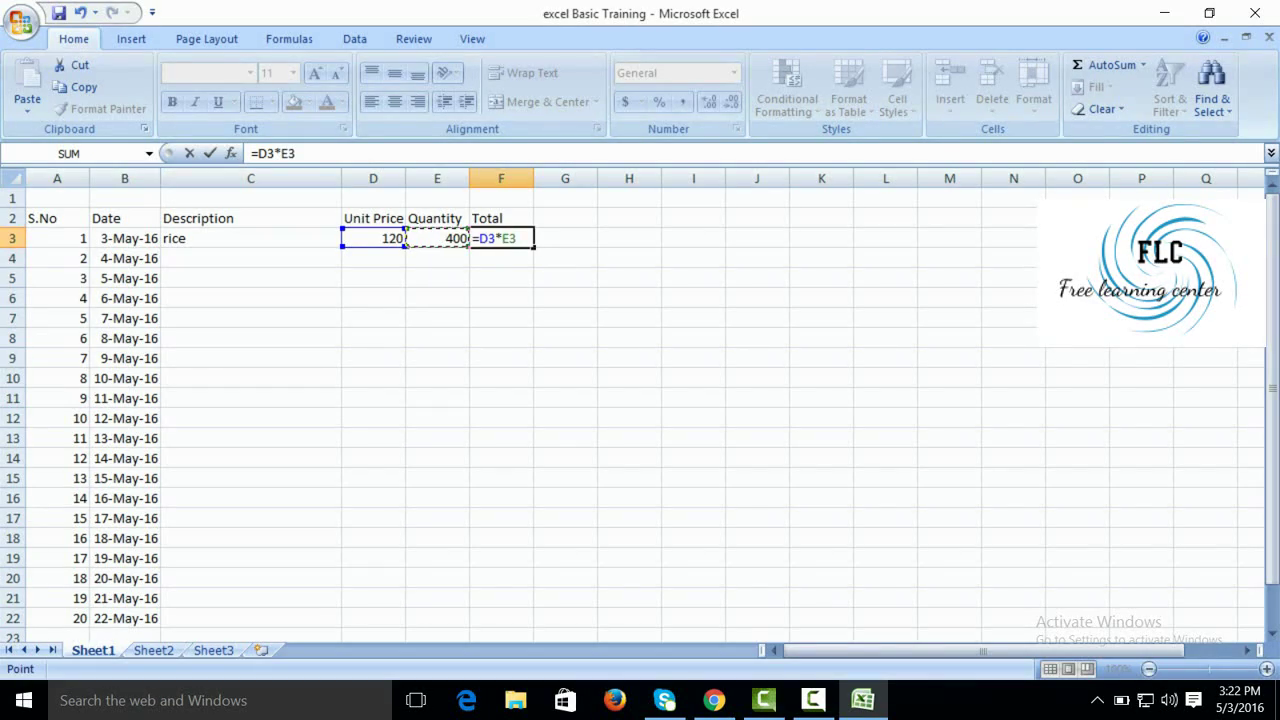
{"action": "key", "text": "Return"}
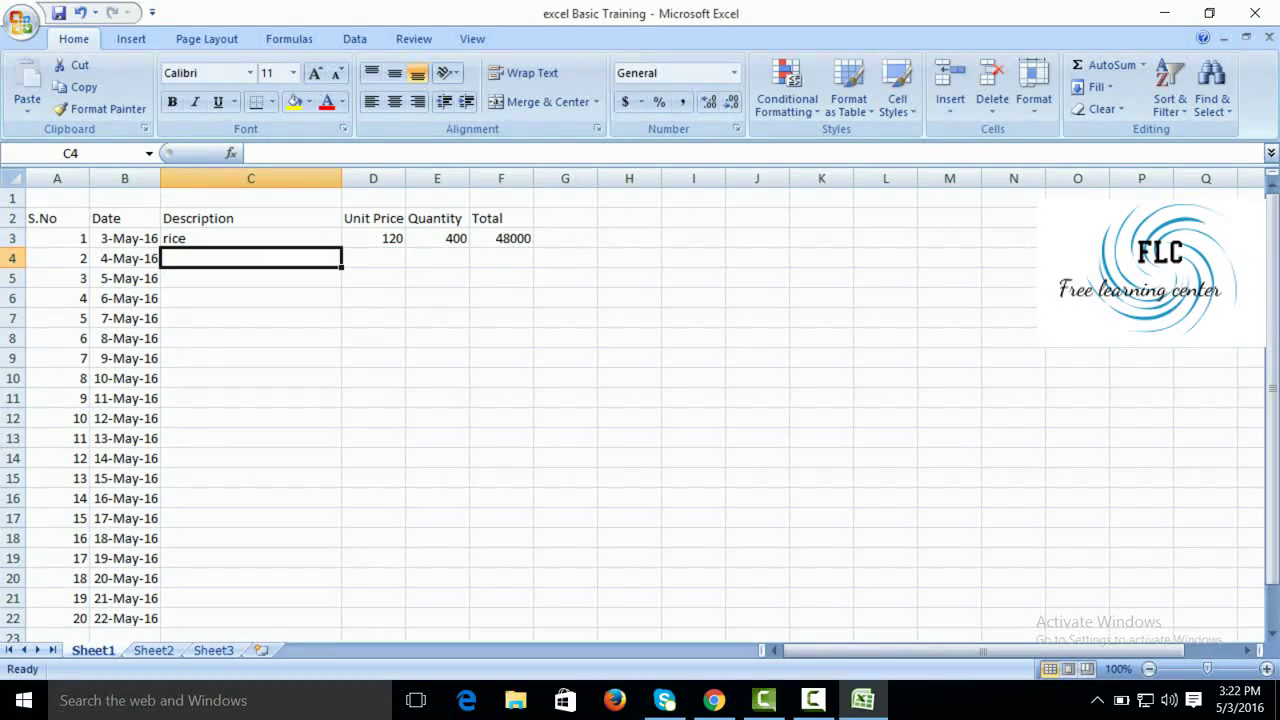
- Fill the Total formula from cell F3 down to cell F22
{"action": "left_click", "coordinate": [501, 238]}
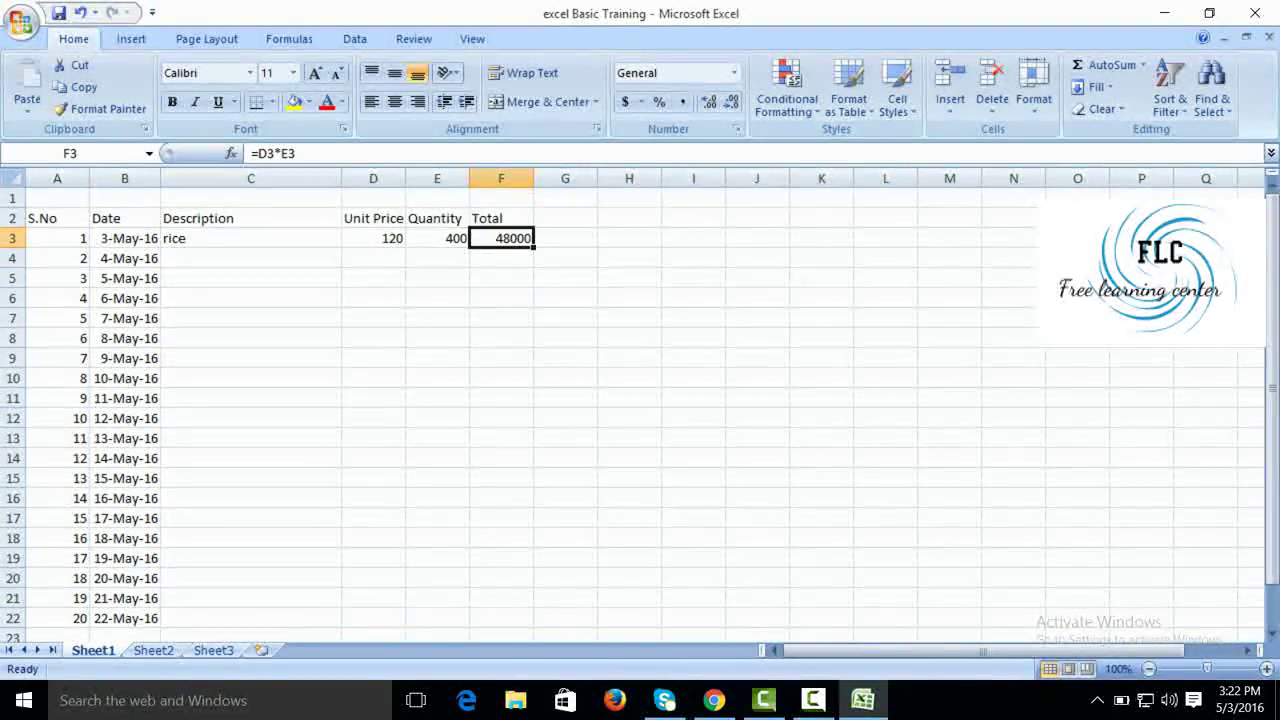
{"action": "left_click_drag", "start_coordinate": [533, 246], "coordinate": [533, 566]}
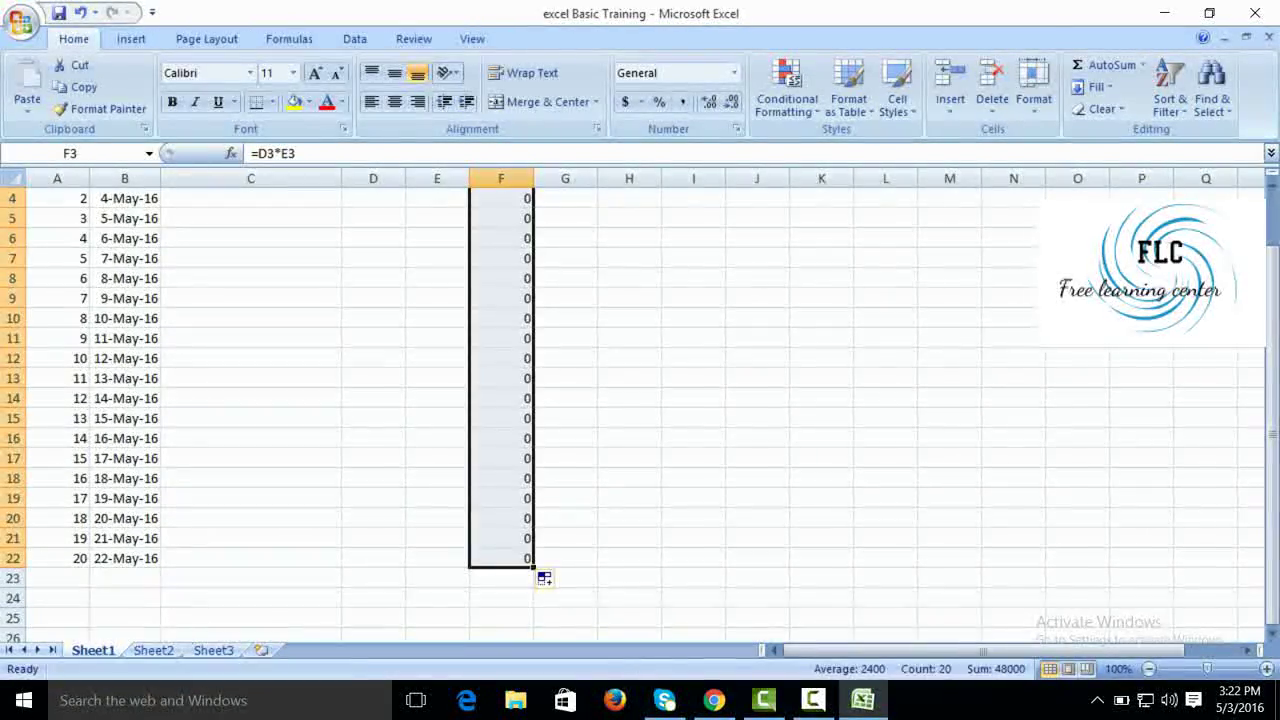
{"action": "scroll", "coordinate": [640, 400], "scroll_direction": "up", "scroll_amount": 1}
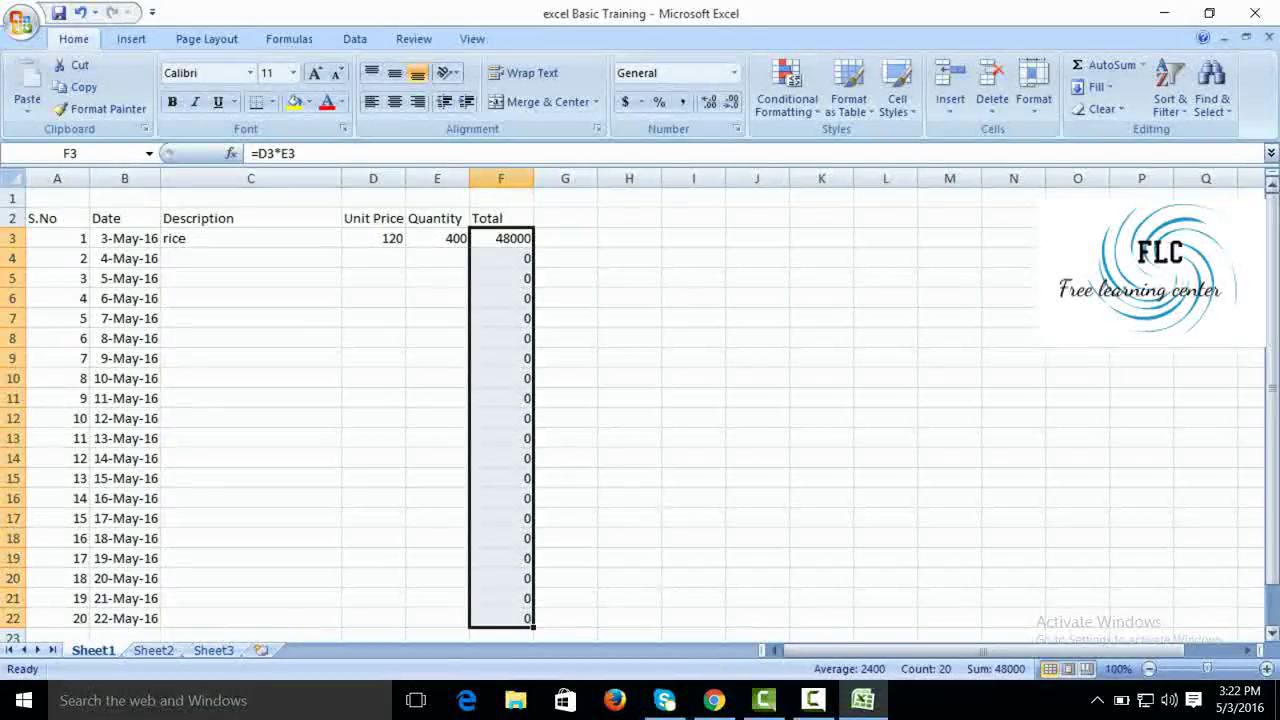
- Enter wheat with unit price 50 and quantity 500 in row 4
{"action": "left_click", "coordinate": [250, 258]}
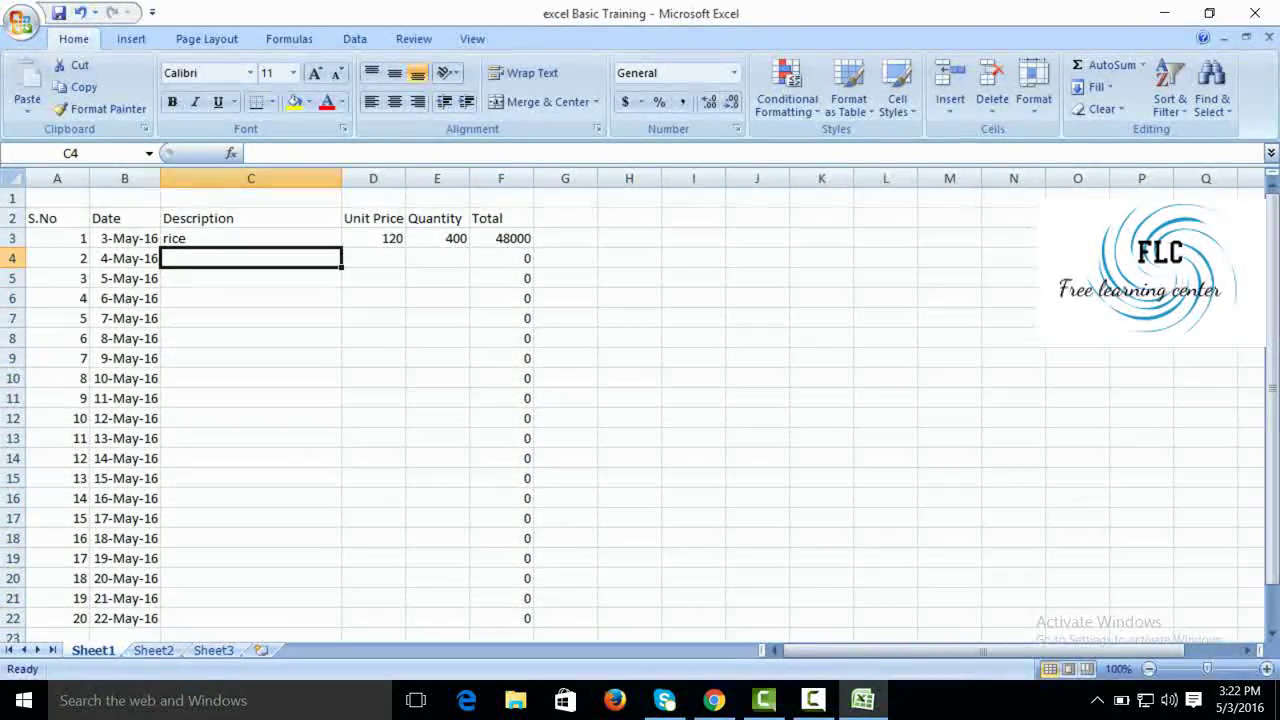
{"action": "type", "text": "wha"}
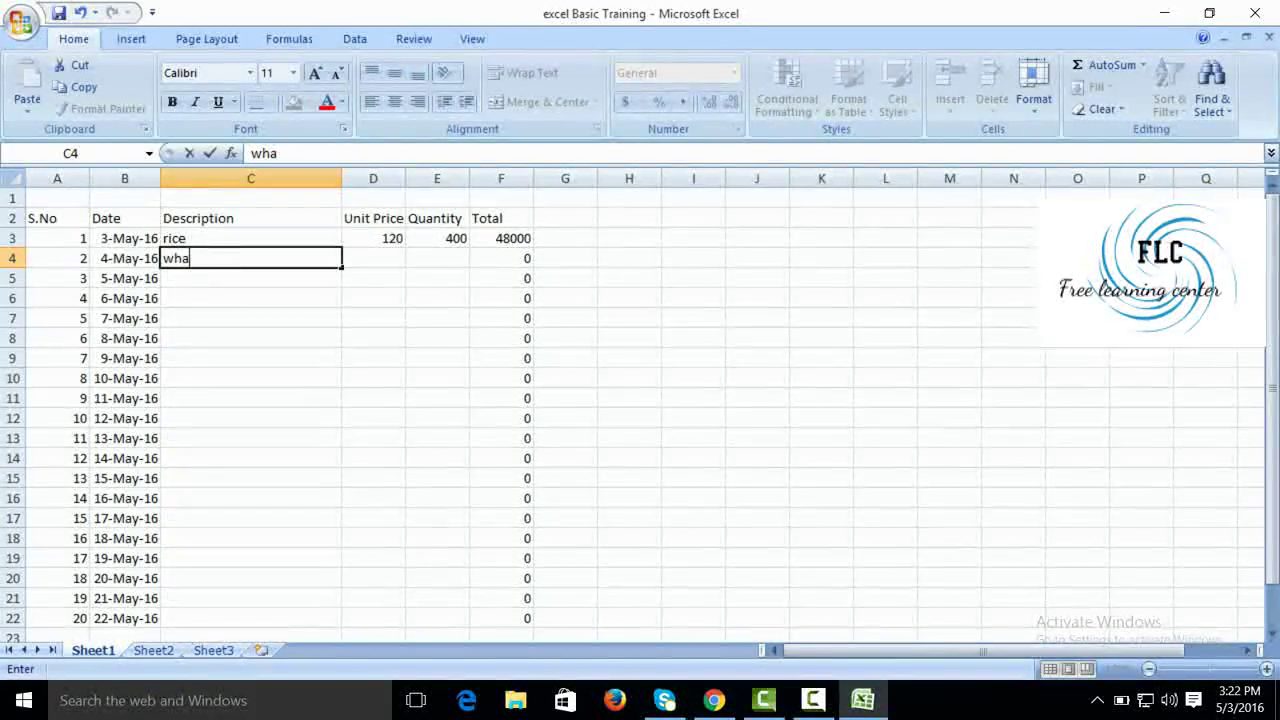
{"action": "key", "text": "BackSpace"}
{"action": "type", "text": "eat"}
{"action": "key", "text": "Tab"}
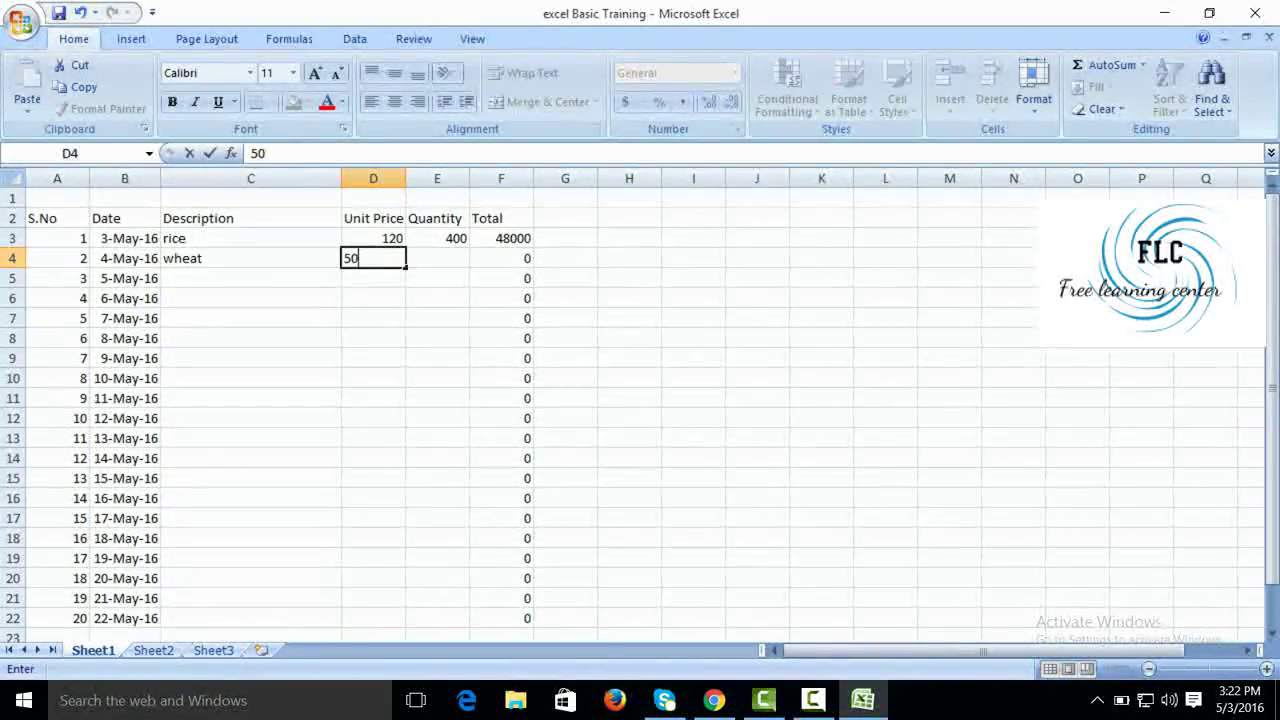
{"action": "type", "text": "50"}
{"action": "key", "text": "Tab"}
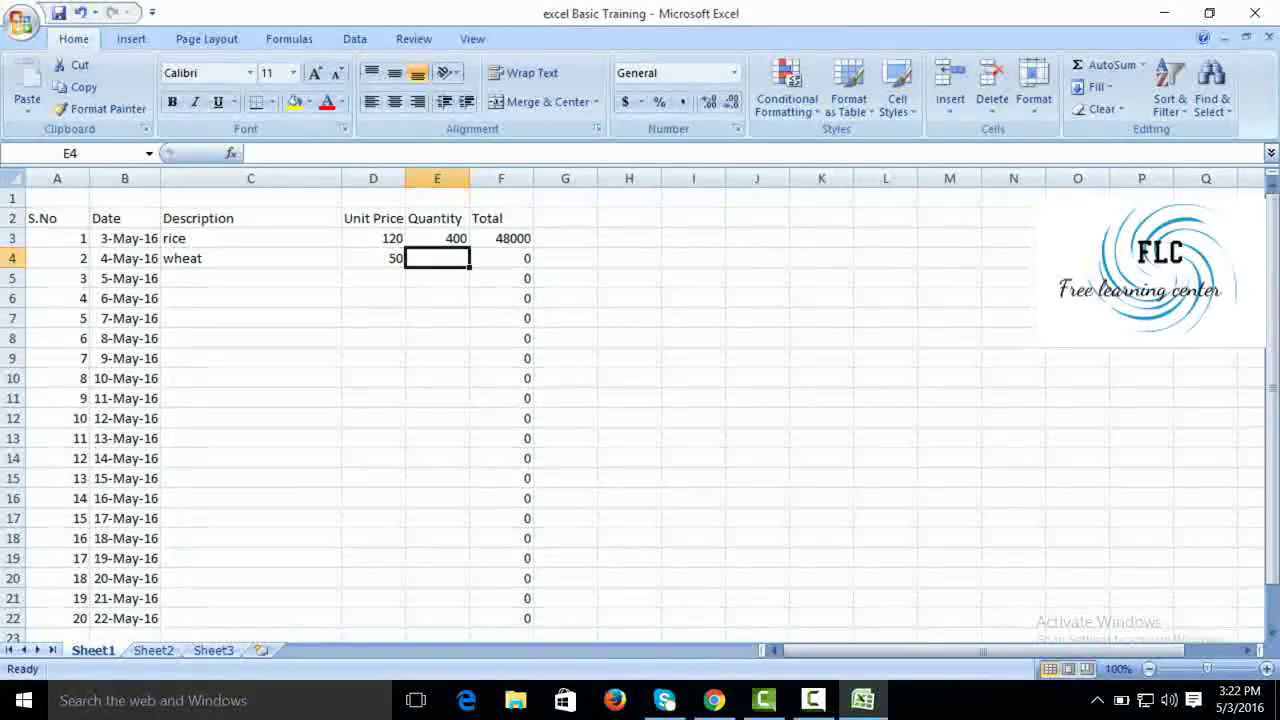
{"action": "type", "text": "500"}
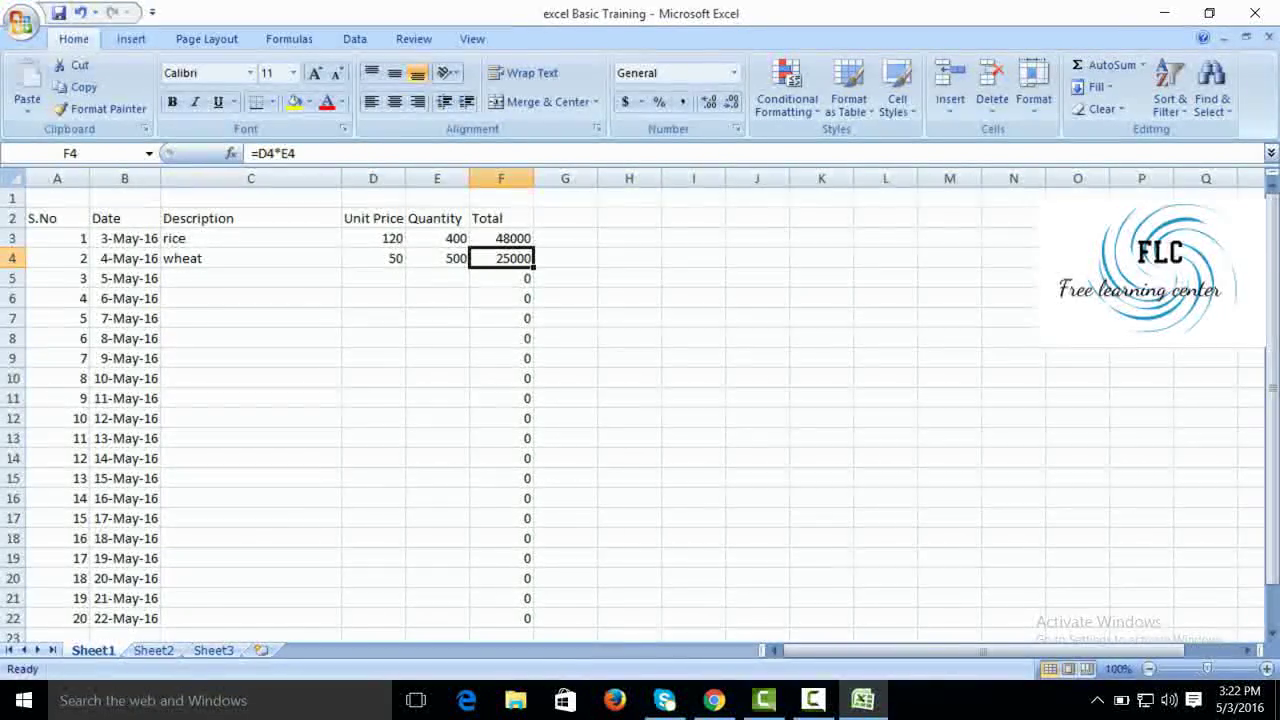
- Add an AutoSum formula =SUM(F3:F22) in cell F23 below the Total column
{"action": "scroll", "coordinate": [640, 410], "scroll_direction": "down", "scroll_amount": 7}
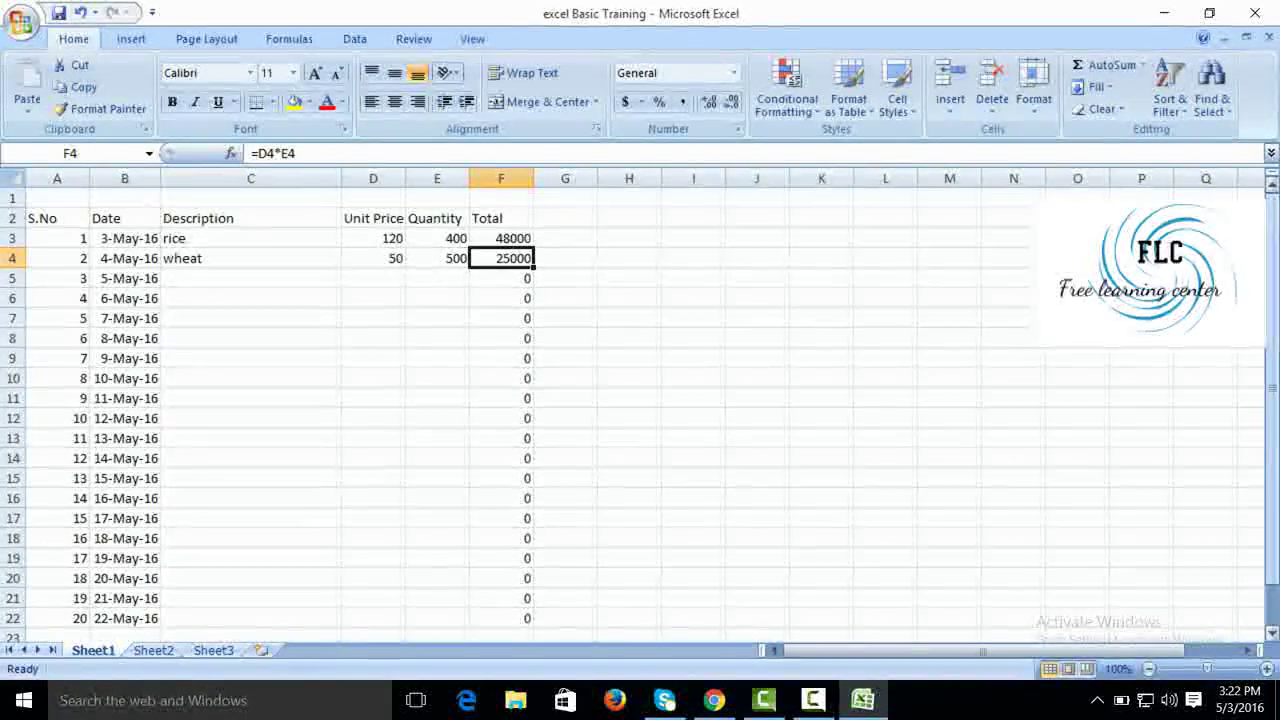
{"action": "left_click_drag", "start_coordinate": [1272, 358], "coordinate": [1272, 358]}
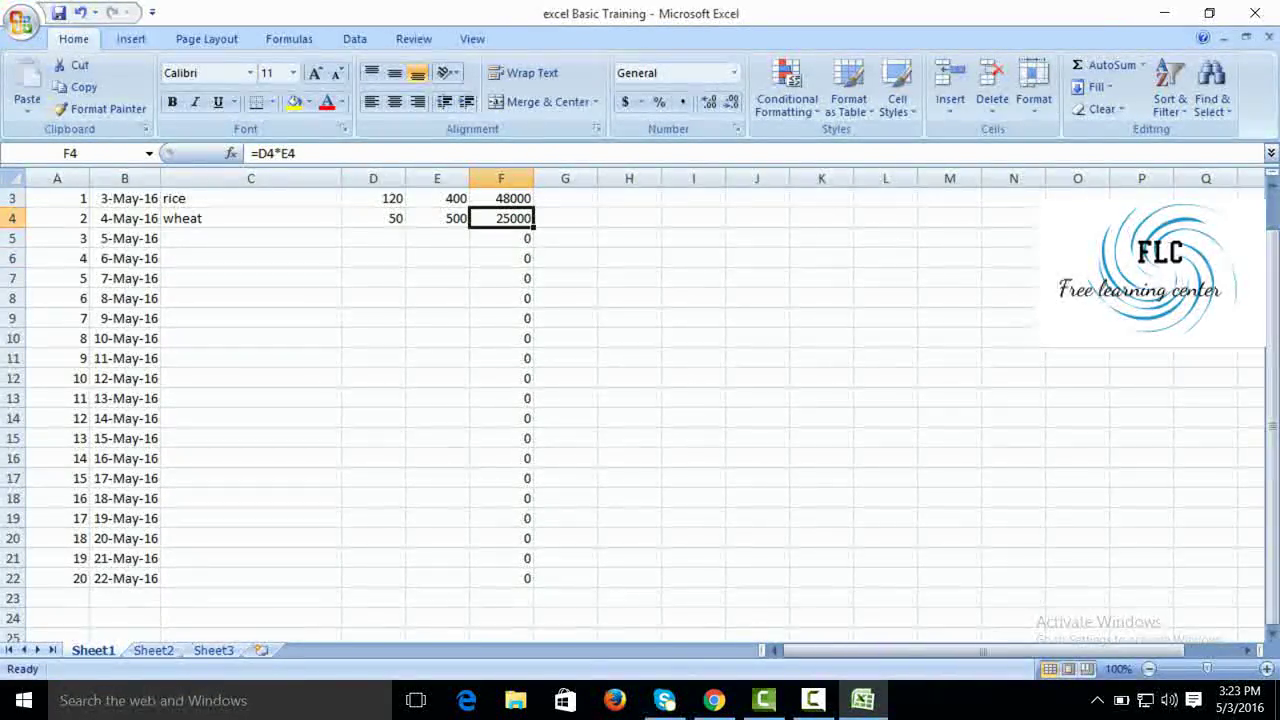
{"action": "left_click", "coordinate": [501, 598]}
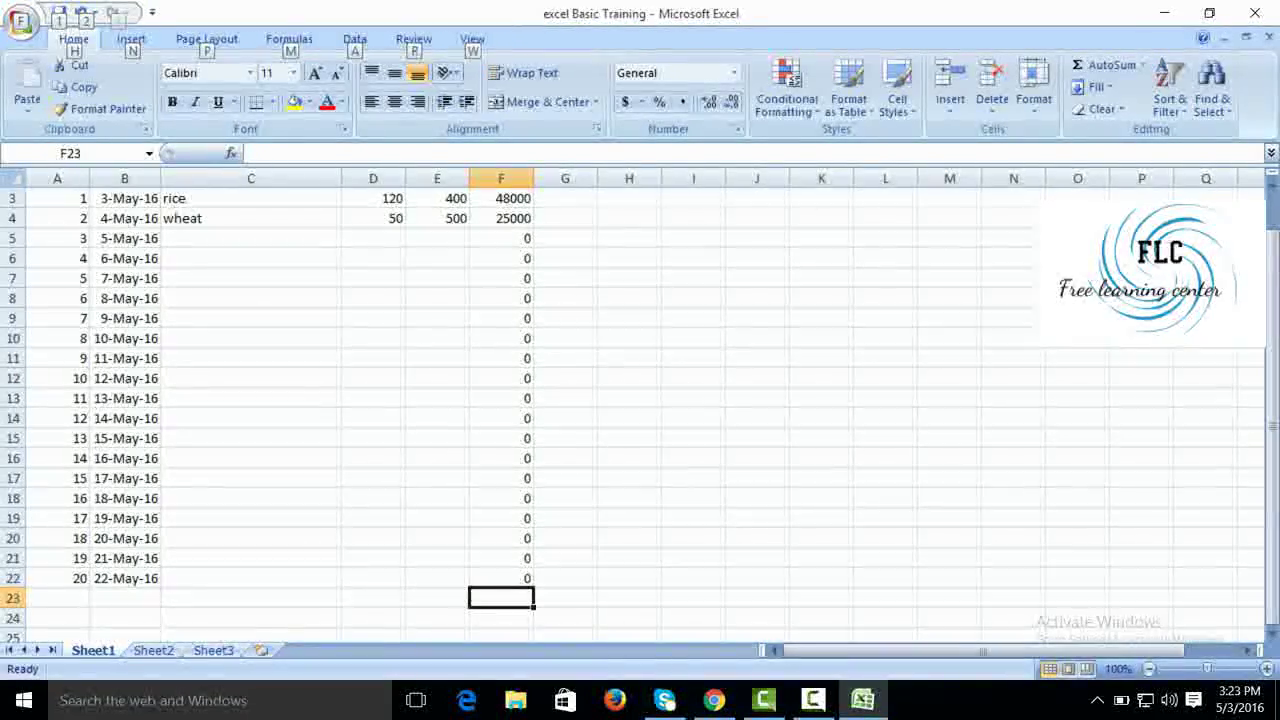
{"action": "key", "text": "alt"}
{"action": "key", "text": "alt+equal"}
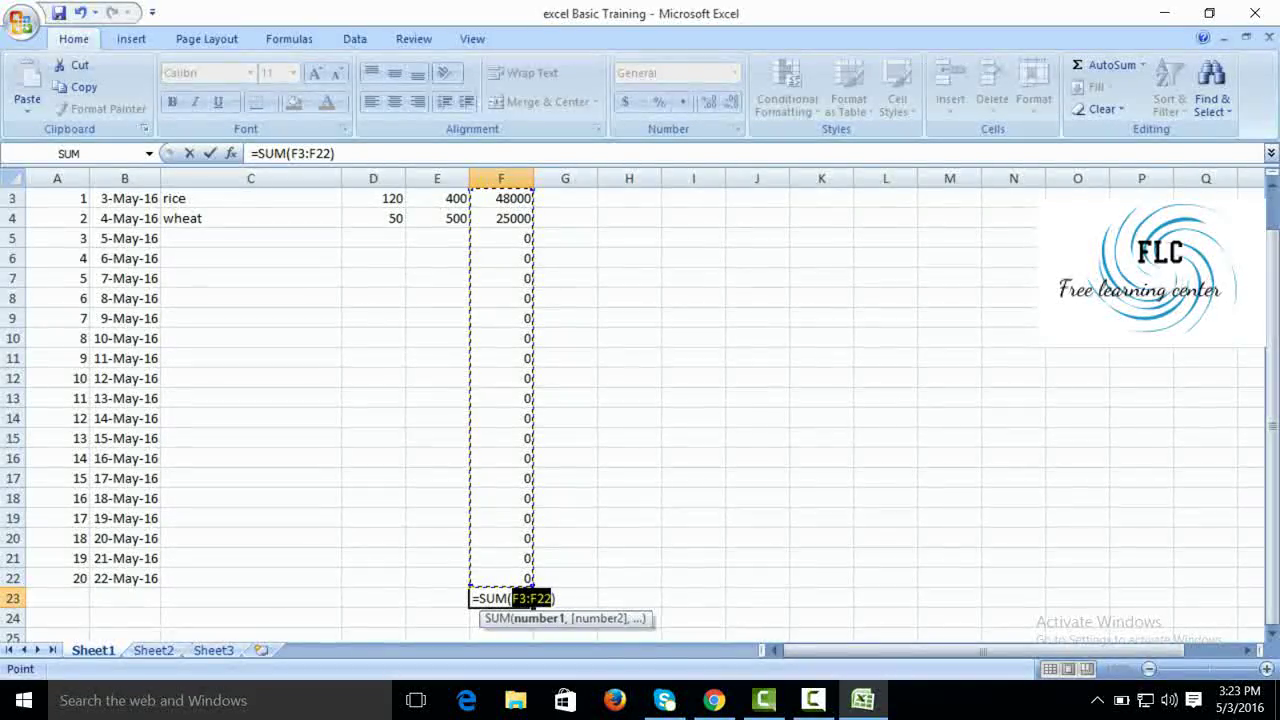
{"action": "key", "text": "Return"}
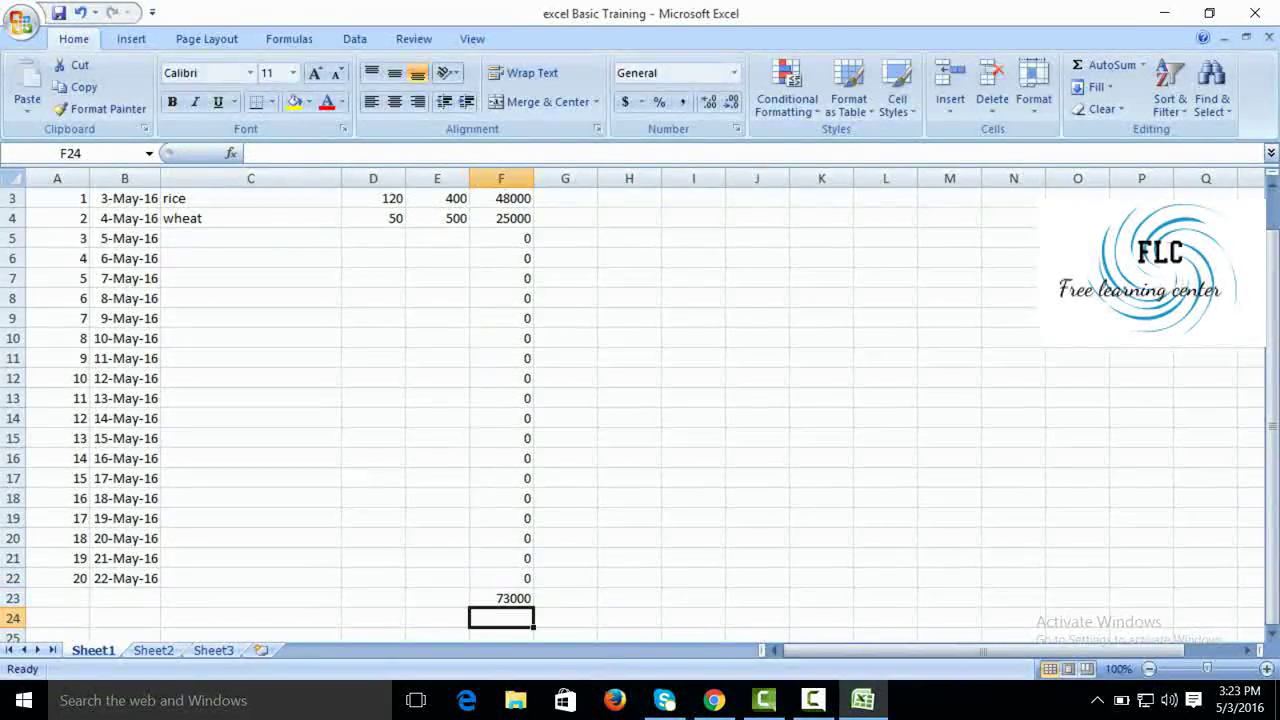
- Increase the height of heading row 2 and apply All Borders to the table range A2:F23
{"action": "left_click_drag", "start_coordinate": [1272, 427], "coordinate": [1272, 390]}
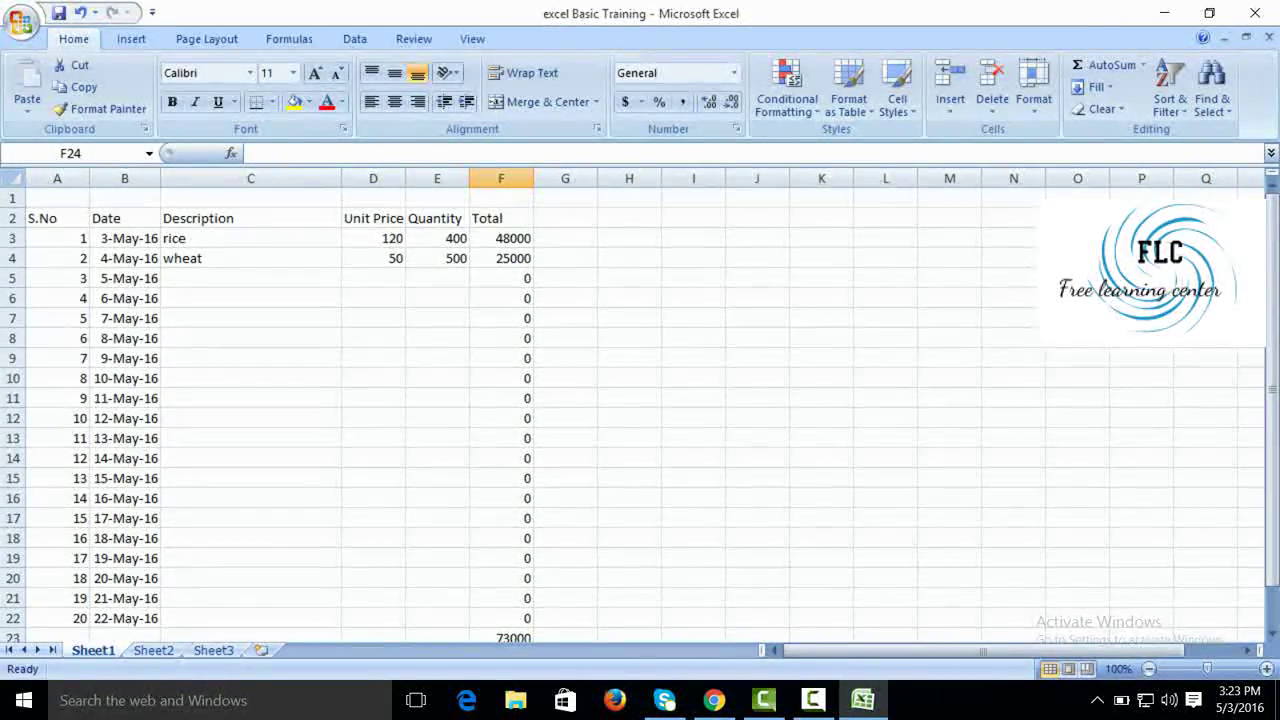
{"action": "left_click_drag", "start_coordinate": [12, 208], "coordinate": [500, 416]}
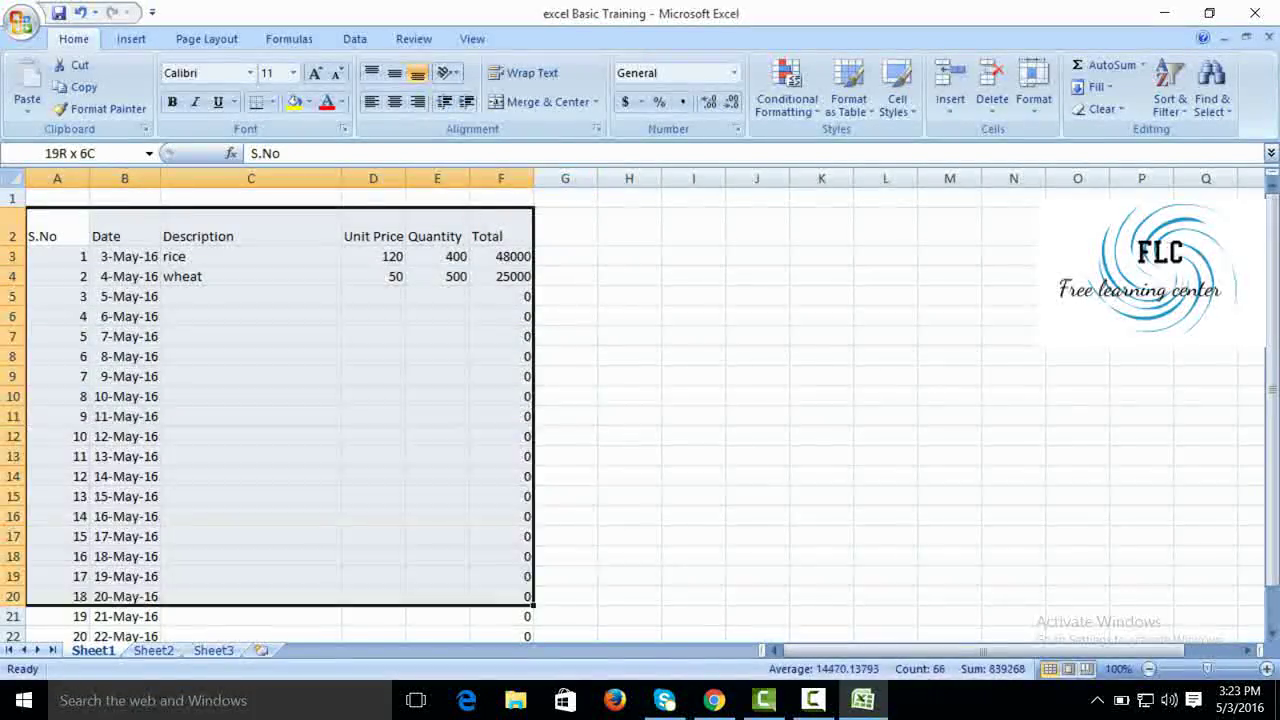
{"action": "mouse_move", "coordinate": [533, 600]}
{"action": "left_mouse_down"}
{"action": "mouse_move", "coordinate": [535, 628]}
{"action": "mouse_move", "coordinate": [534, 607]}
{"action": "left_mouse_up"}
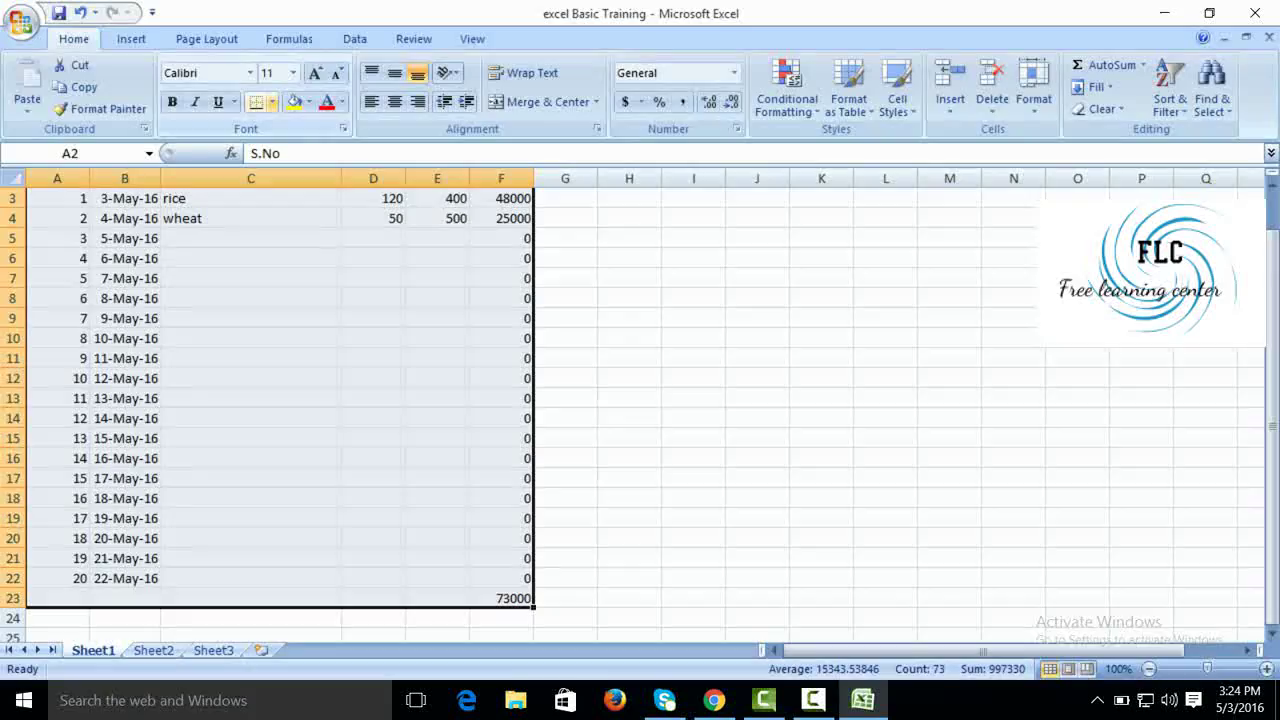
{"action": "left_click", "coordinate": [271, 101]}
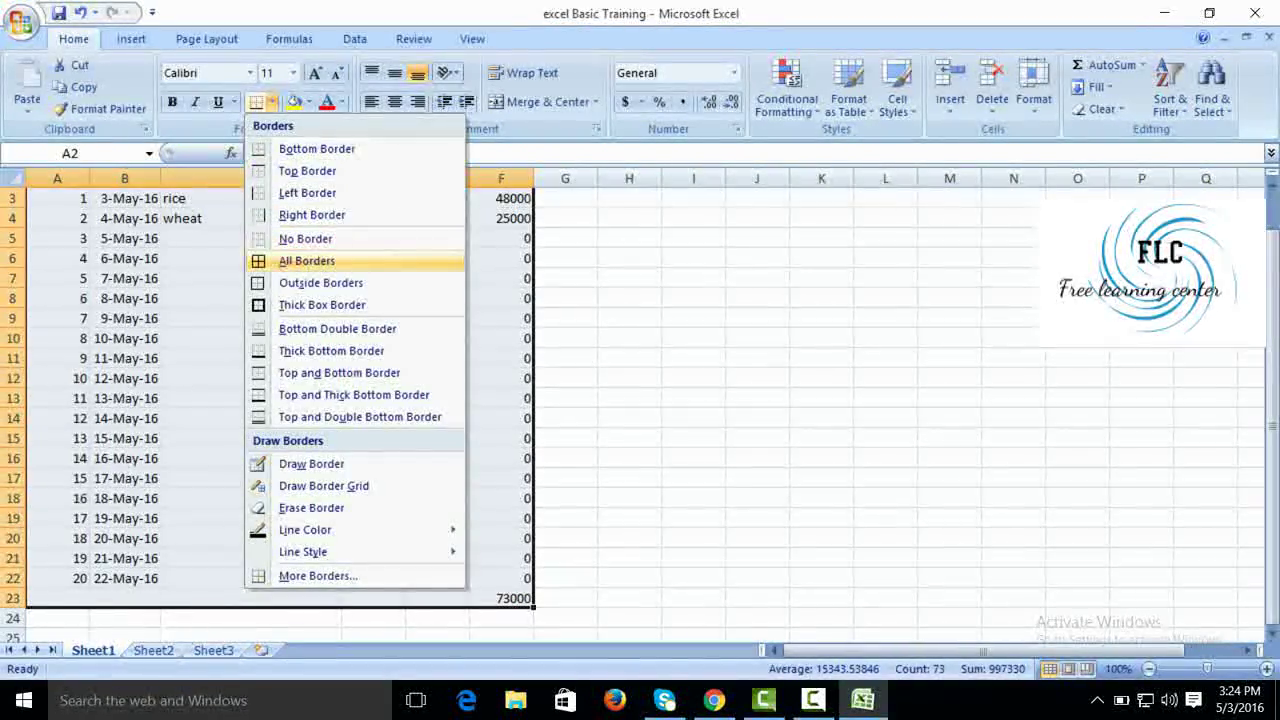
{"action": "left_click", "coordinate": [307, 260]}
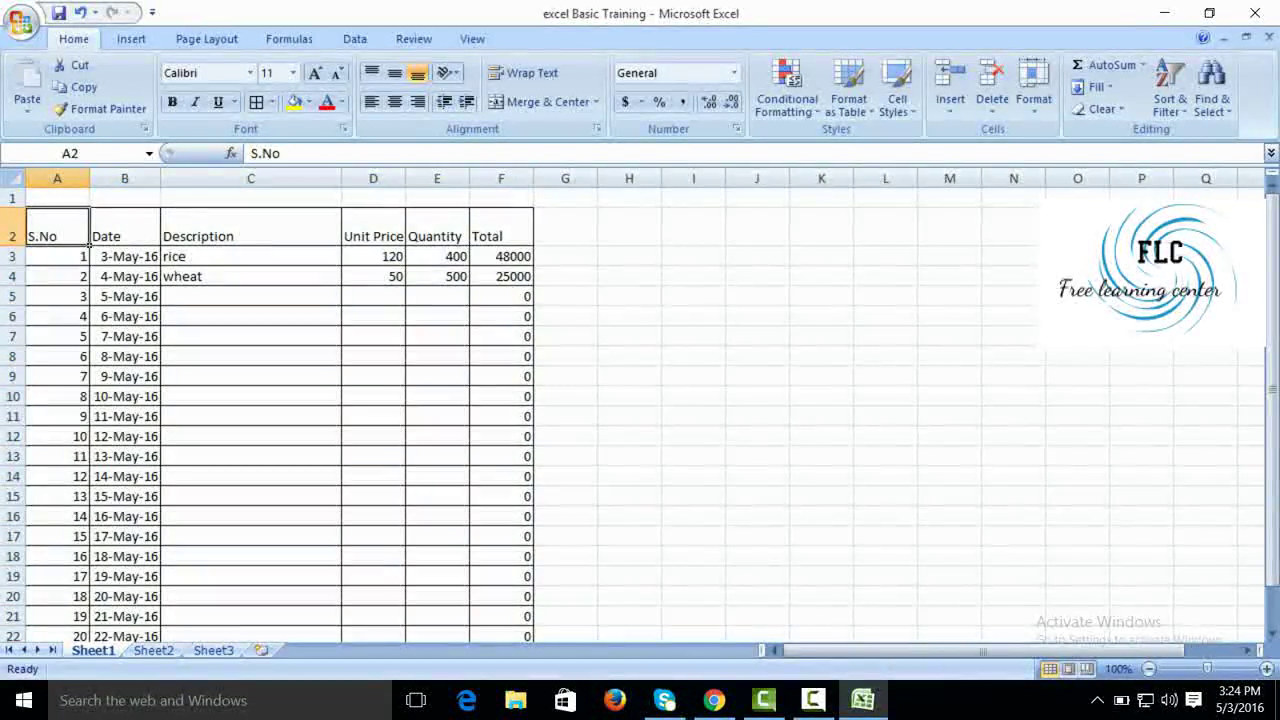
- Apply a Thick Box Border to the headings in A2:F2 and centre their text horizontally and vertically
{"action": "left_click_drag", "start_coordinate": [57, 236], "coordinate": [533, 243]}
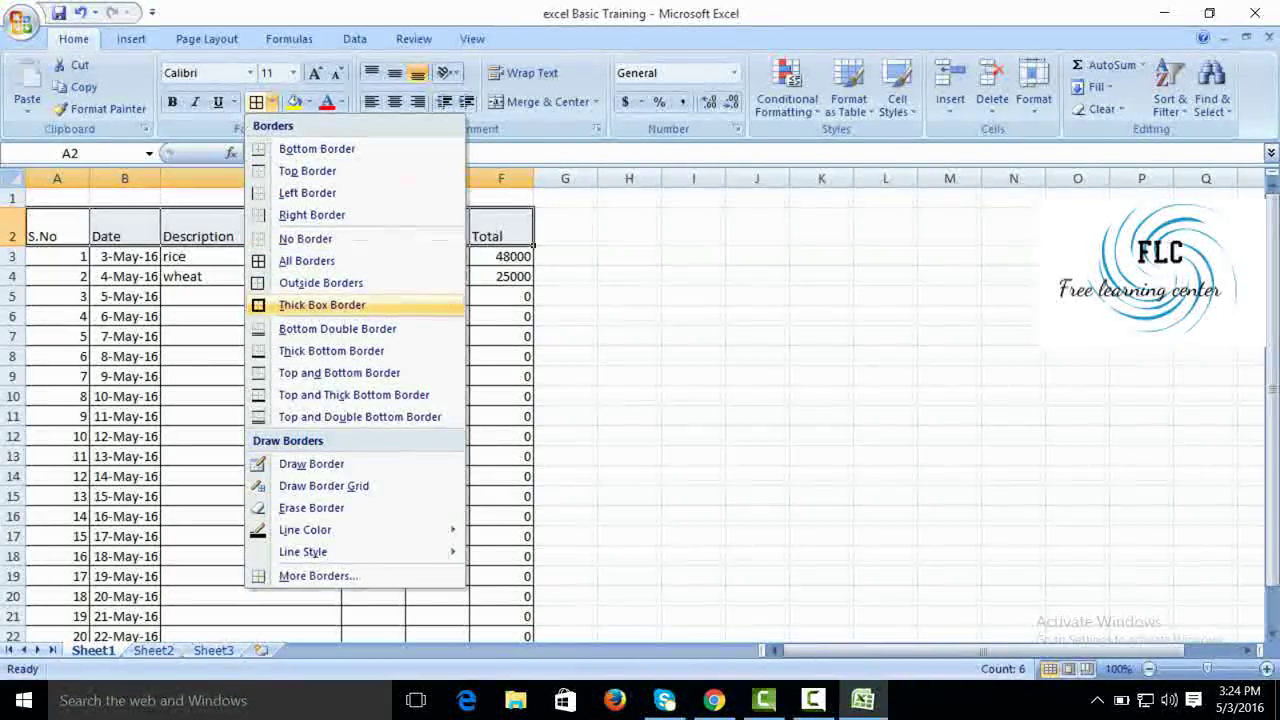
{"action": "left_click", "coordinate": [322, 305]}
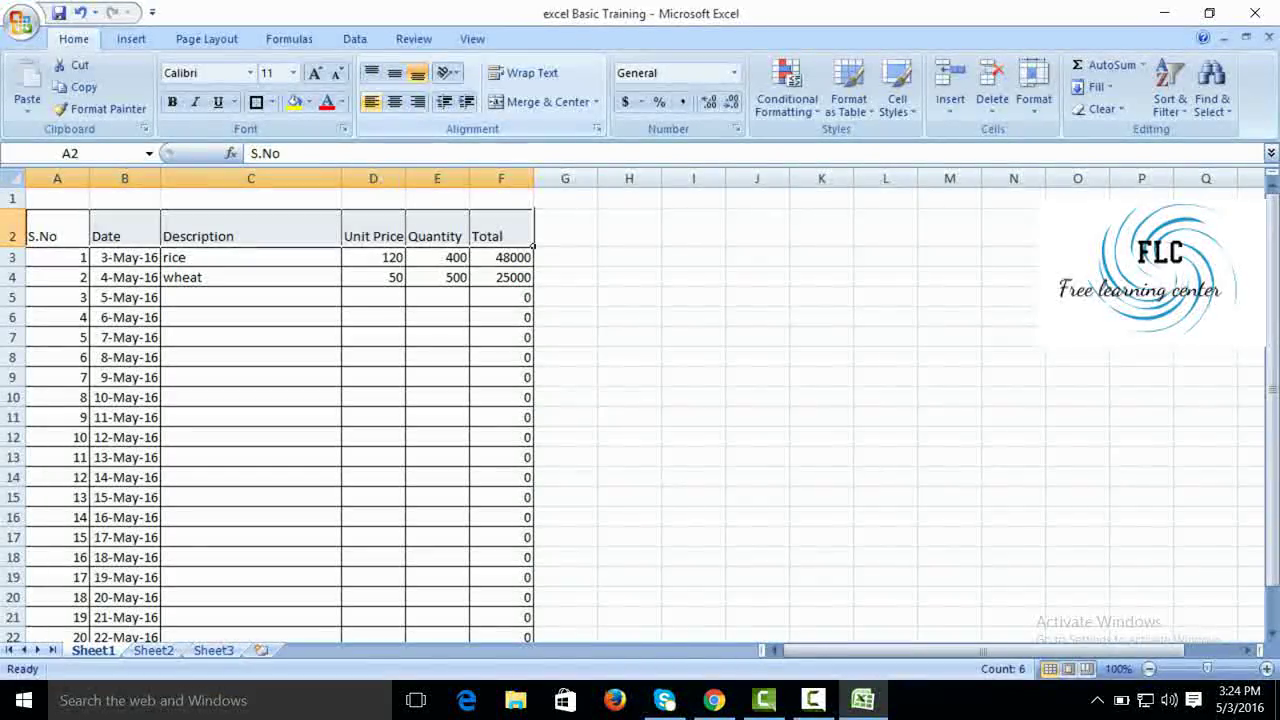
{"action": "left_click", "coordinate": [372, 102]}
{"action": "left_click", "coordinate": [395, 101]}
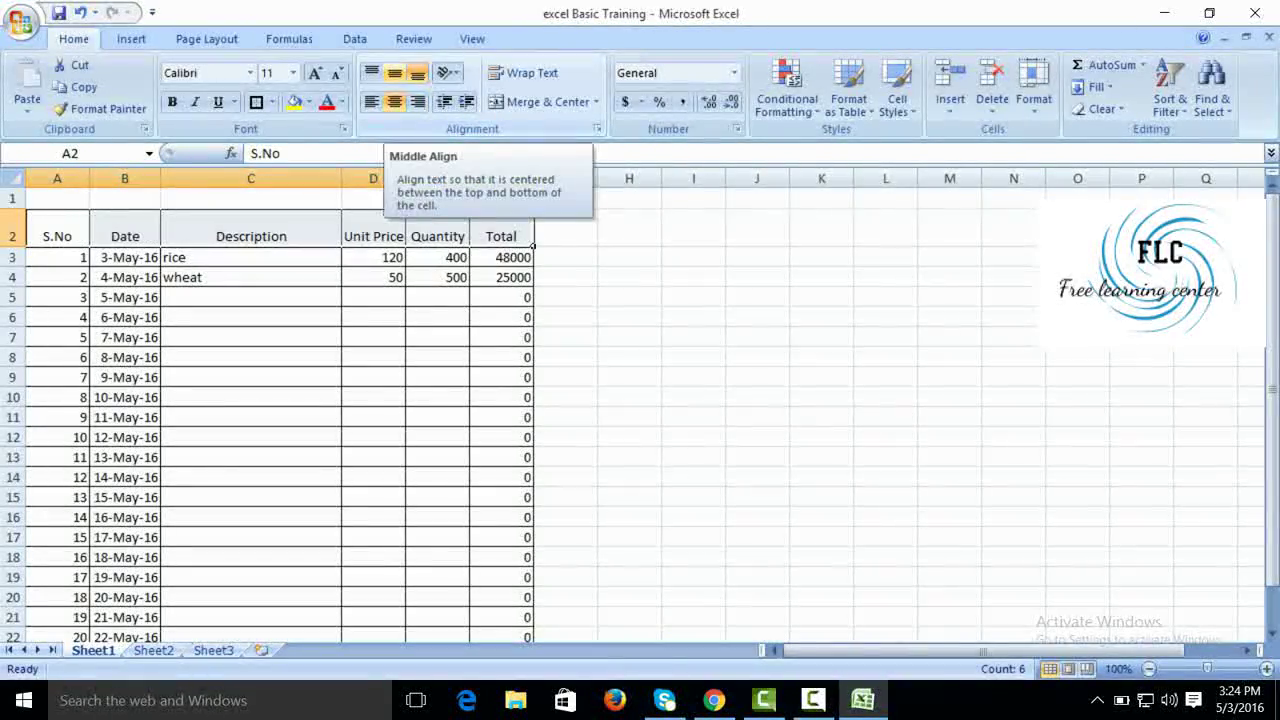
{"action": "left_click", "coordinate": [394, 72]}
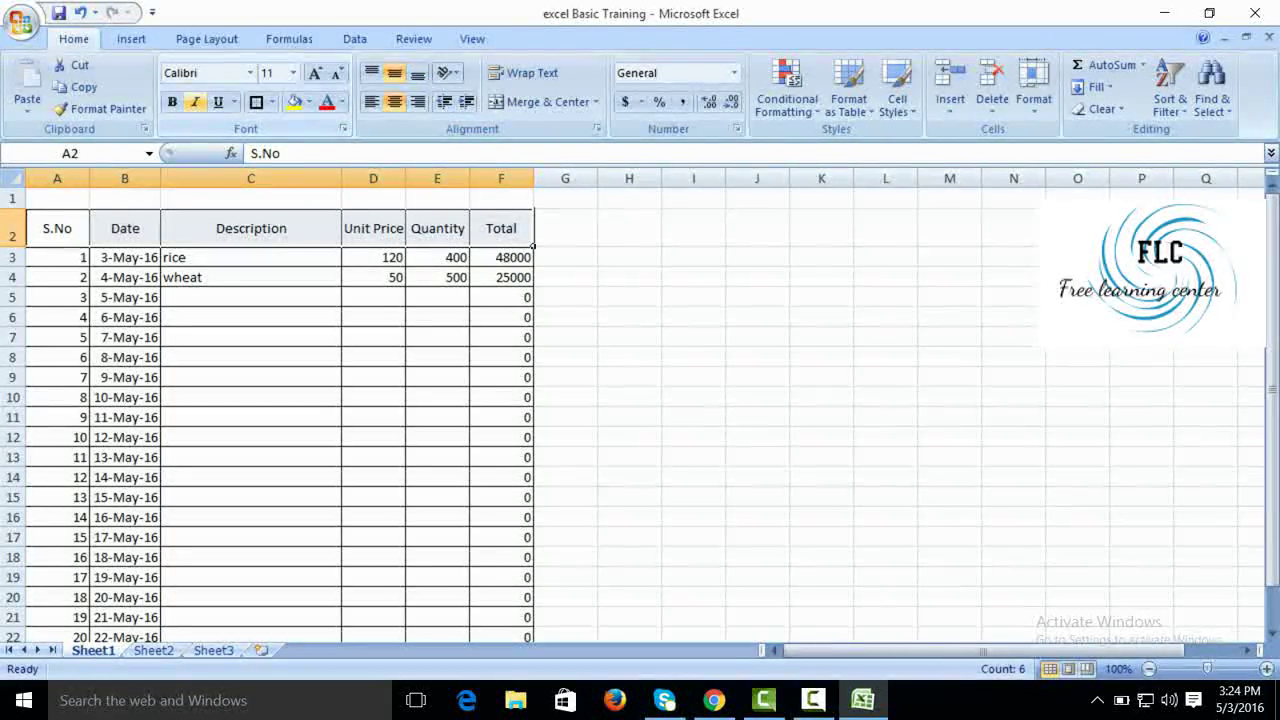
- Make the headings in A2:F2 bold and underlined
{"action": "left_click", "coordinate": [172, 102]}
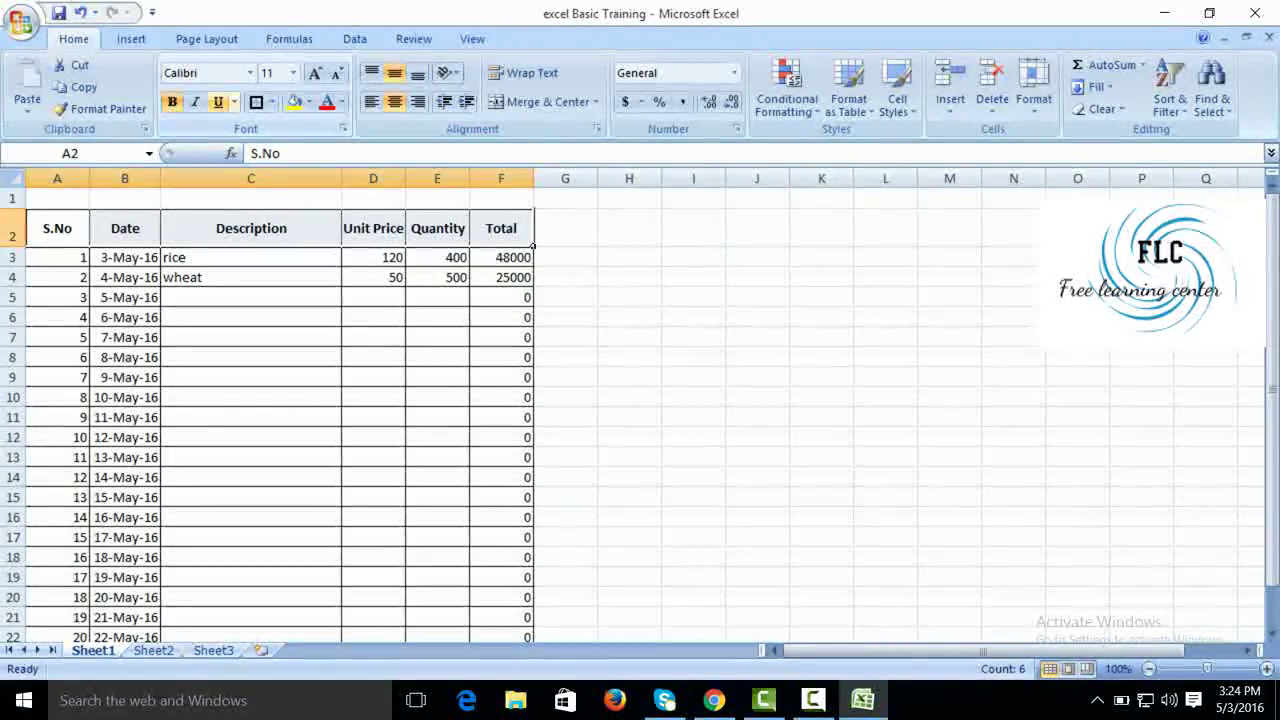
{"action": "left_click", "coordinate": [217, 102]}
{"action": "left_click", "coordinate": [629, 297]}
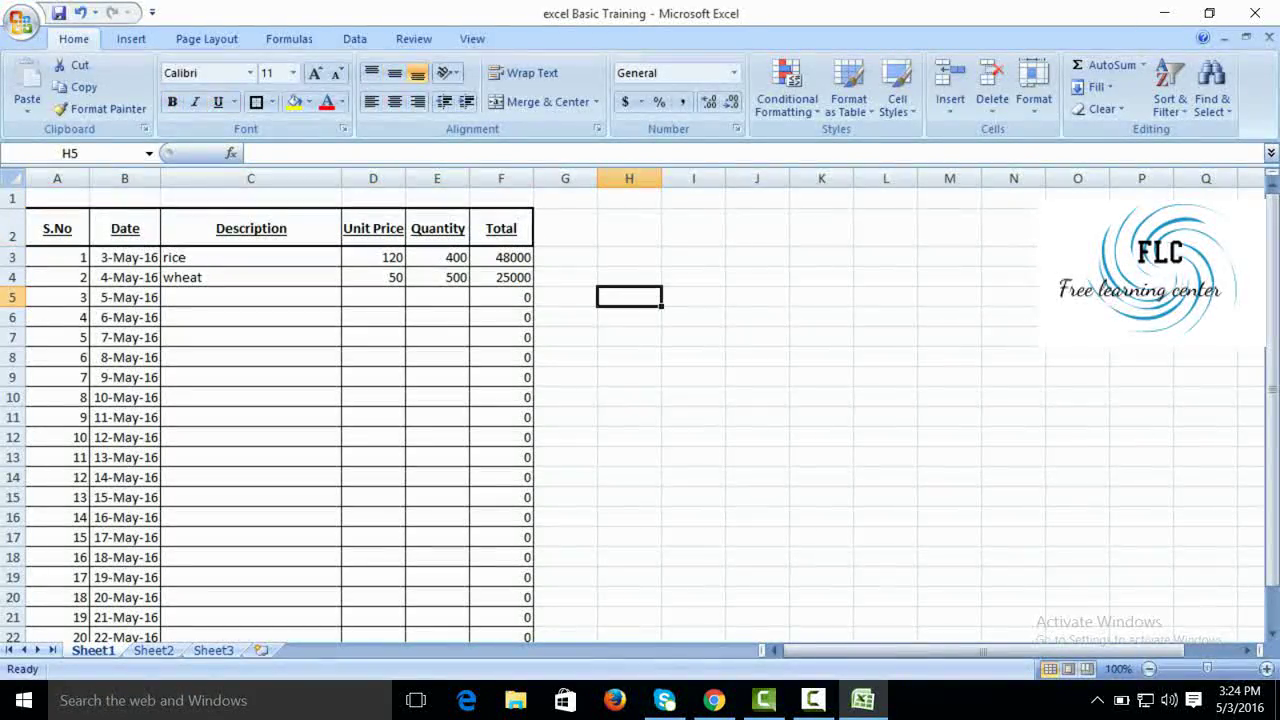
- Apply the Comma Style number format to the unit prices, quantities and totals in D3:F23
{"action": "left_click_drag", "start_coordinate": [373, 257], "coordinate": [501, 598]}
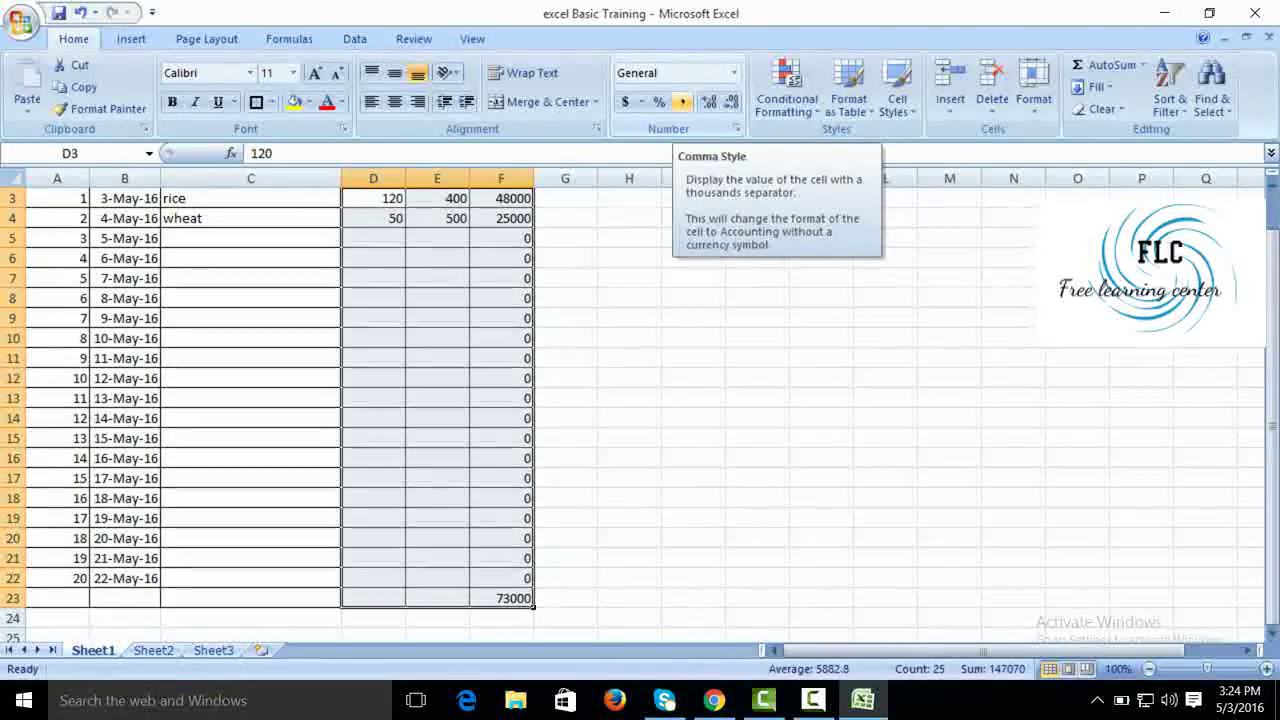
{"action": "left_click", "coordinate": [681, 101]}
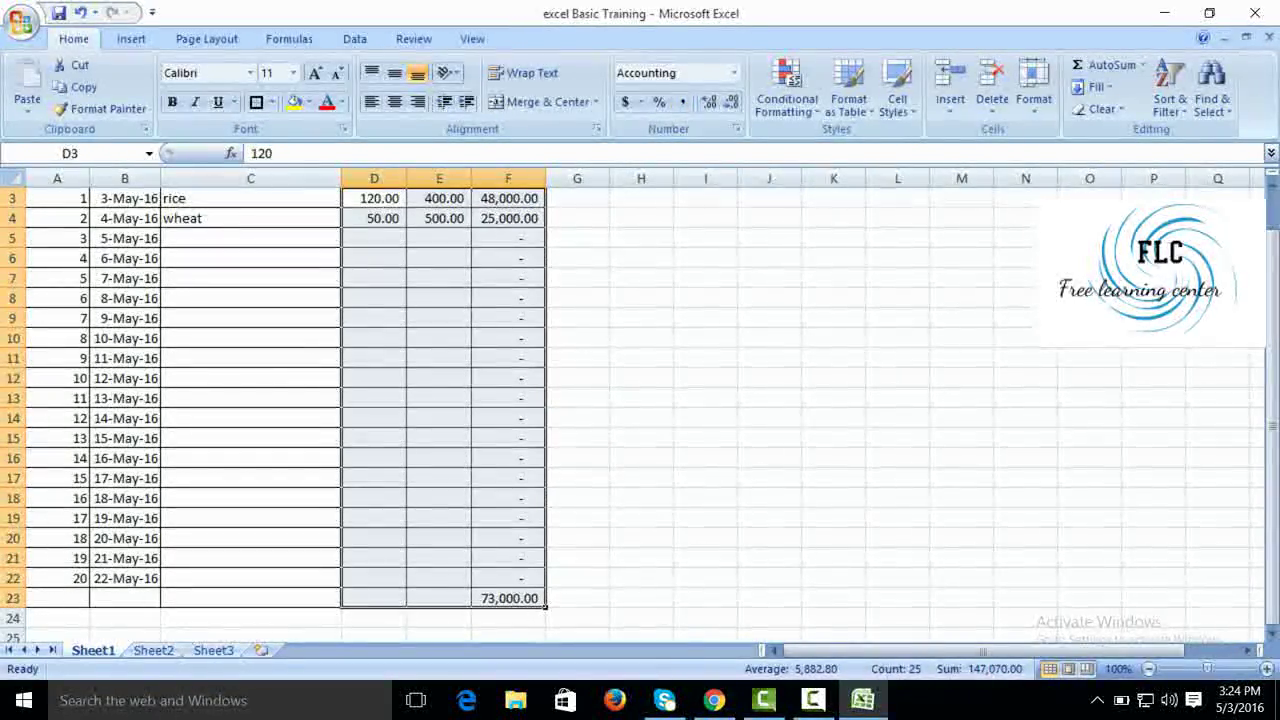
{"action": "scroll", "coordinate": [300, 400], "scroll_direction": "up", "scroll_amount": 1}
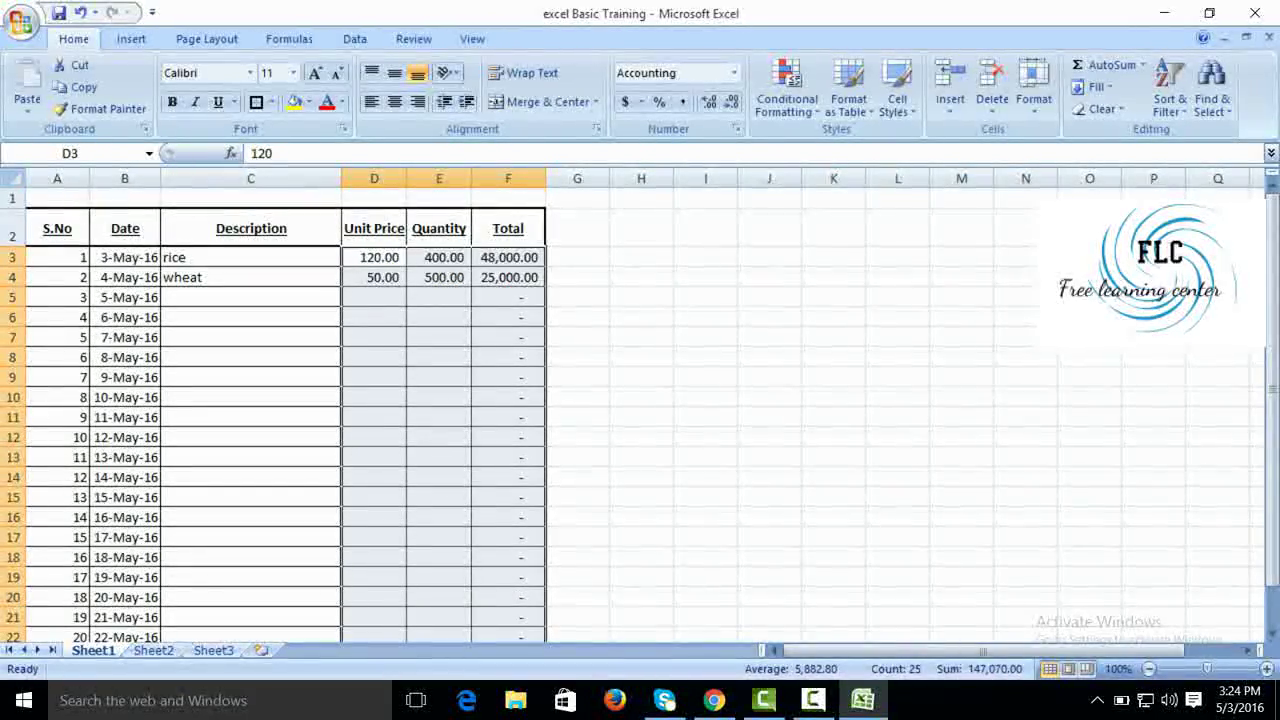
- Format the Total values in F3:F23 as Accounting with the PKR symbol and 2 decimal places, and save the workbook
{"action": "left_click_drag", "start_coordinate": [508, 257], "coordinate": [508, 377]}
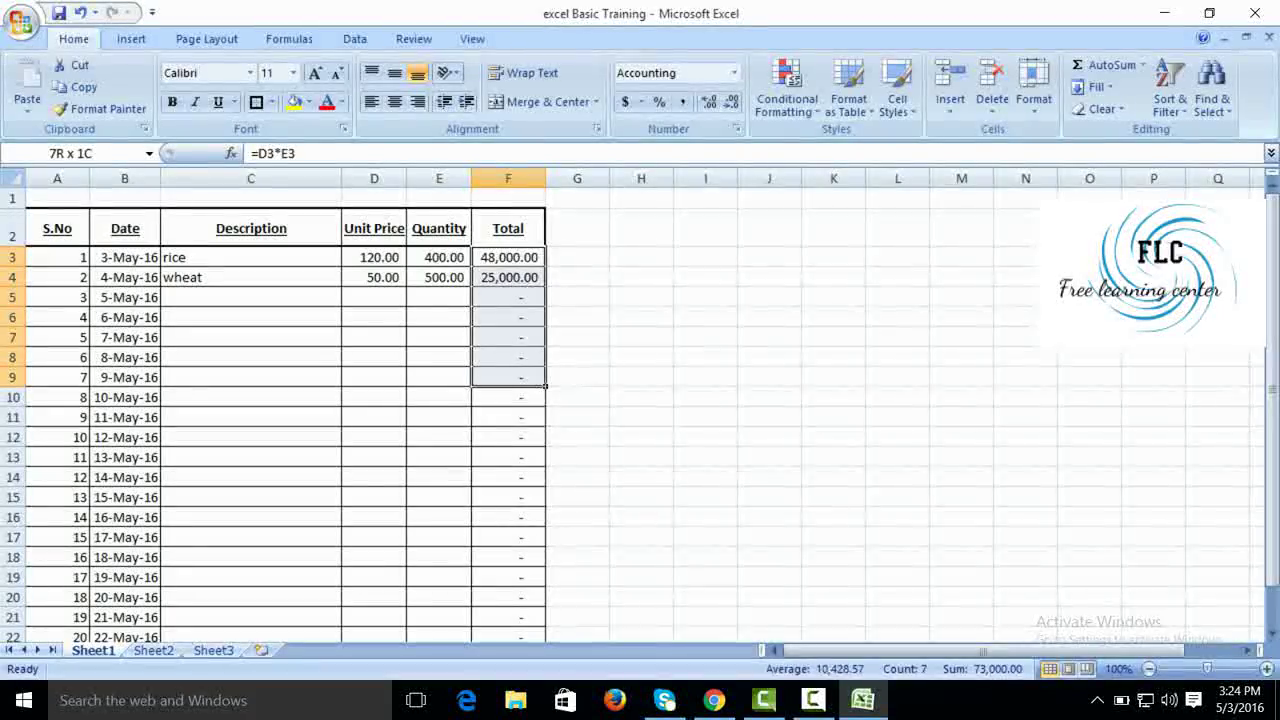
{"action": "left_click_drag", "start_coordinate": [508, 557], "coordinate": [508, 598]}
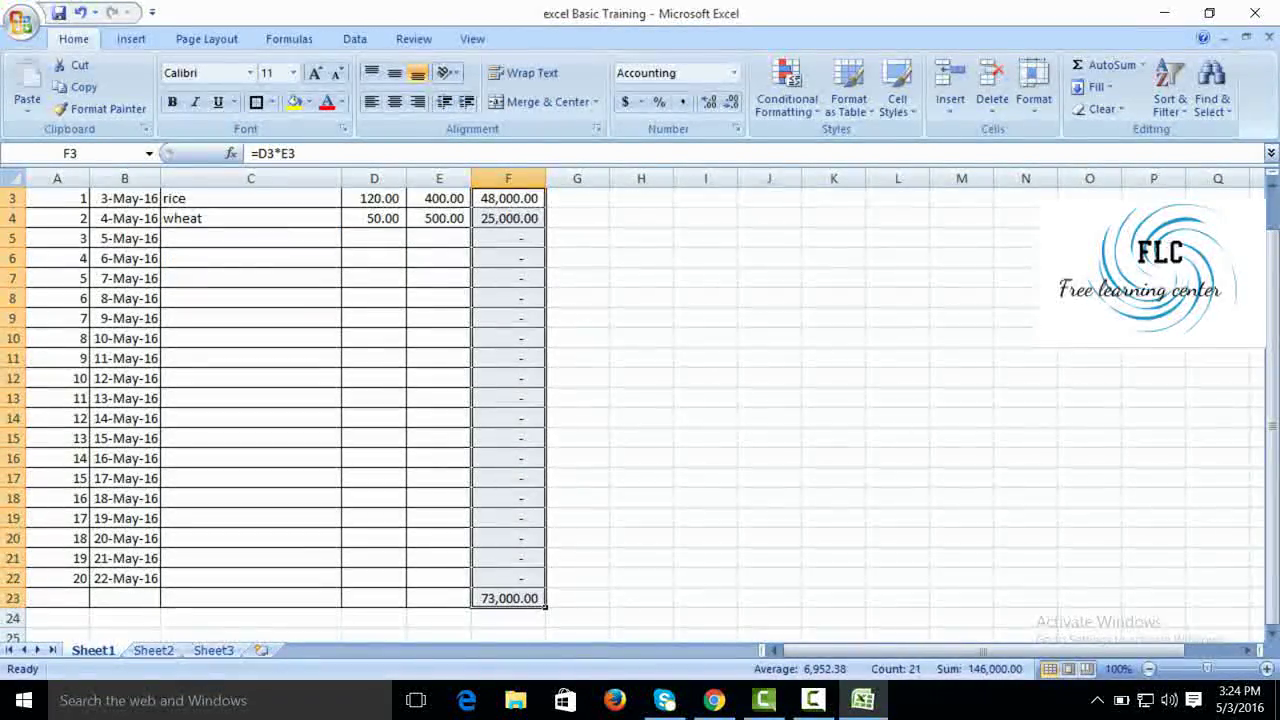
{"action": "left_click", "coordinate": [626, 102]}
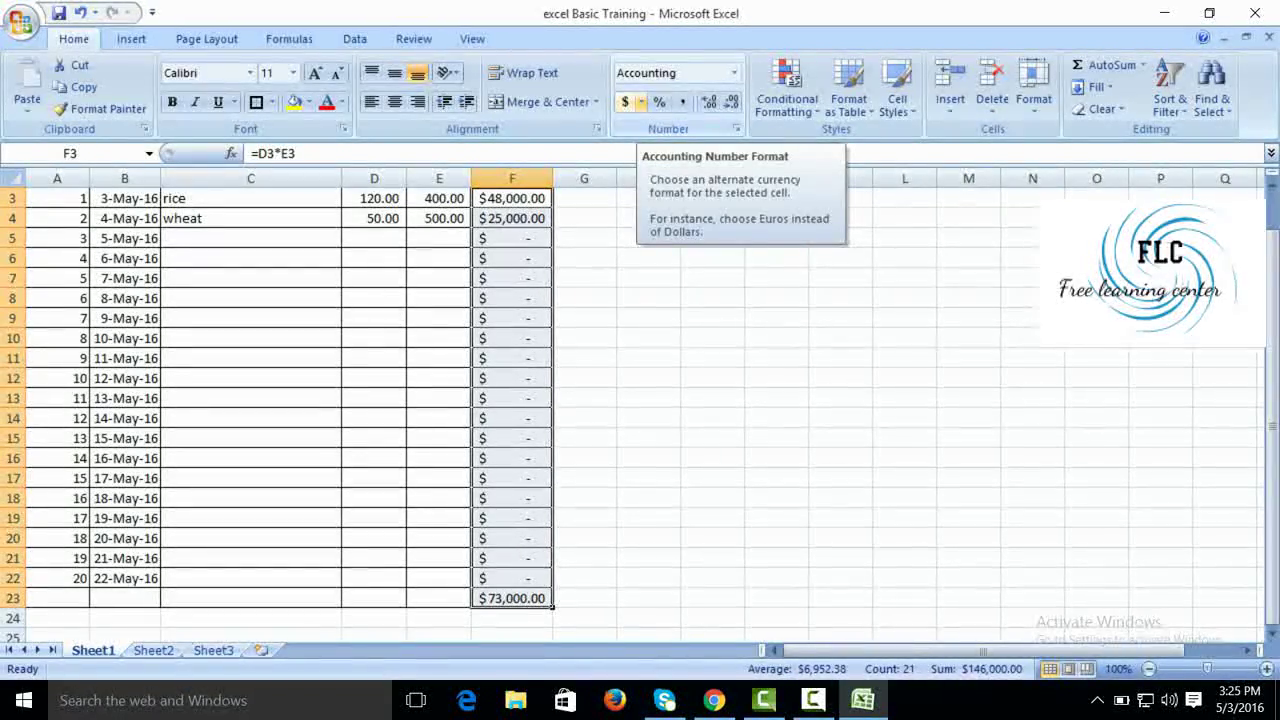
{"action": "left_click", "coordinate": [641, 101]}
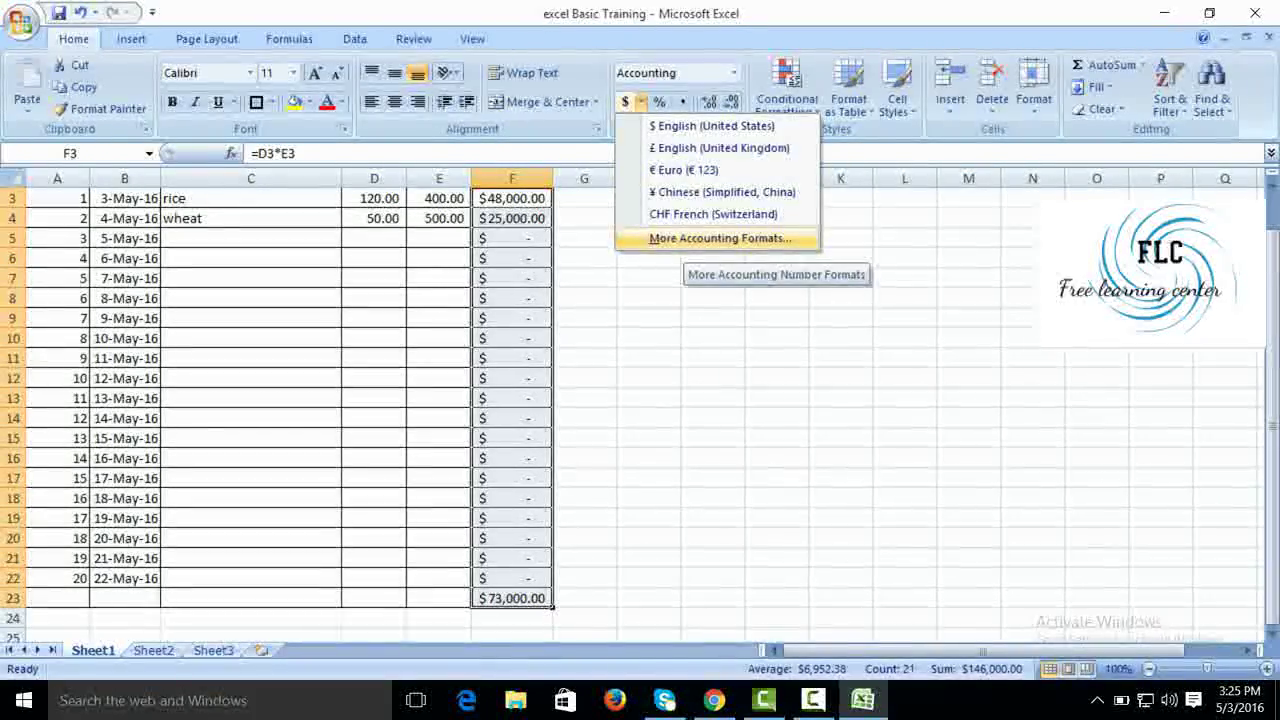
{"action": "left_click", "coordinate": [720, 238]}
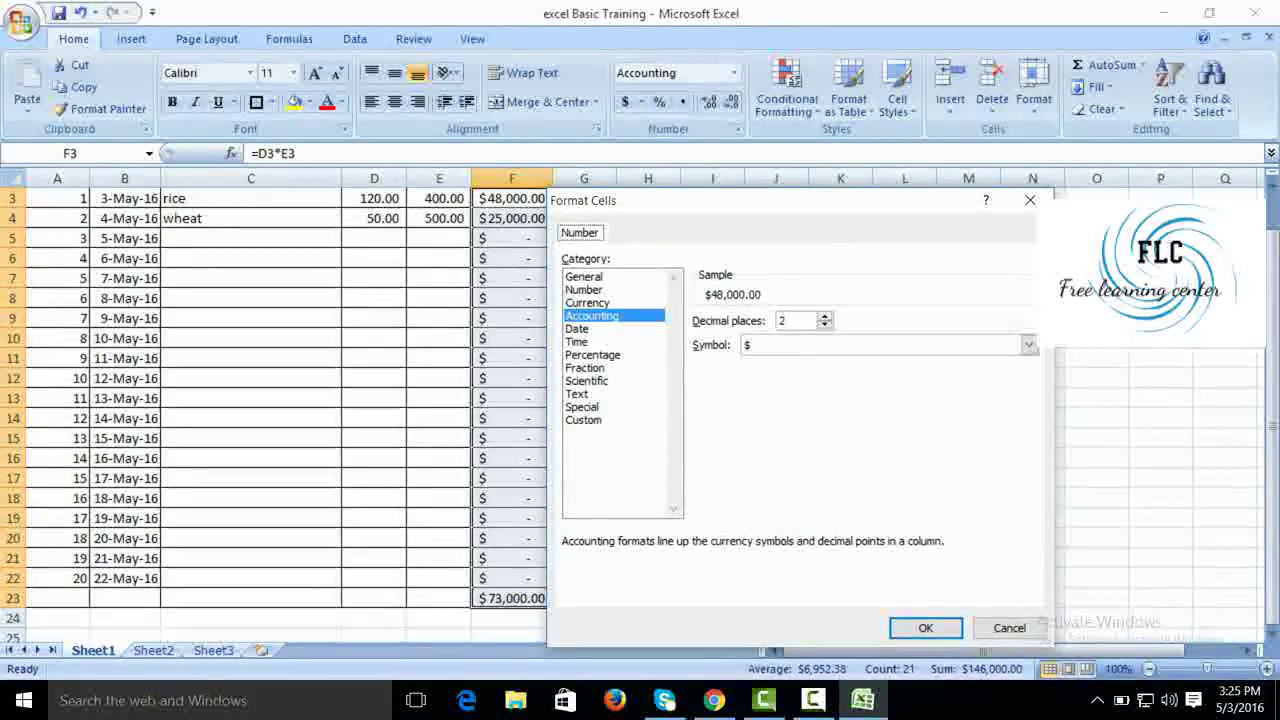
{"action": "left_click", "coordinate": [1028, 344]}
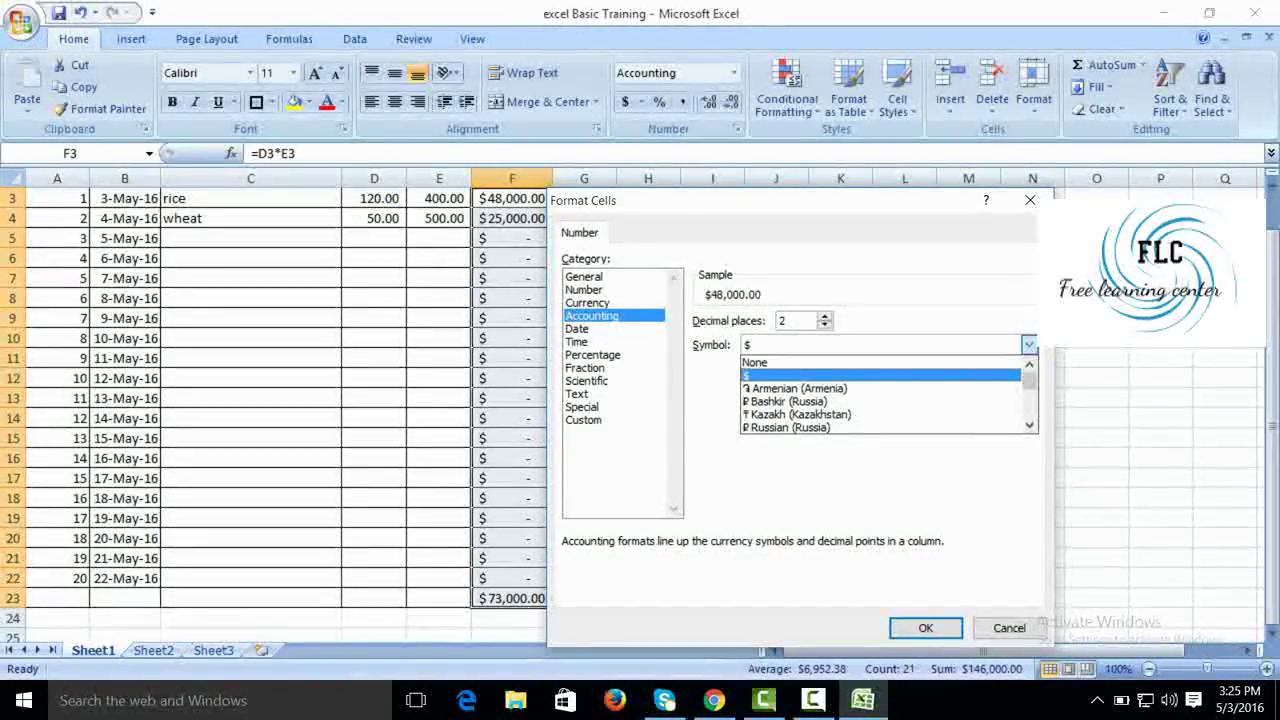
{"action": "key", "text": "p"}
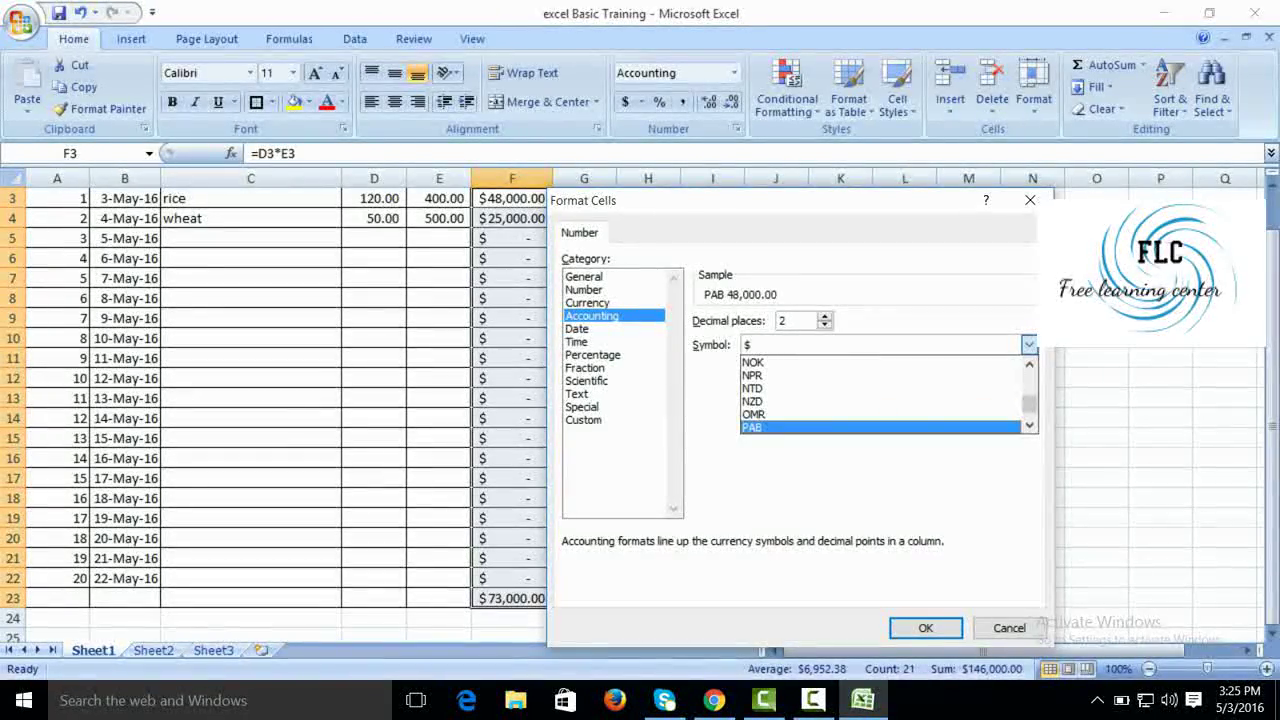
{"action": "scroll", "coordinate": [888, 395], "scroll_direction": "down", "scroll_amount": 1}
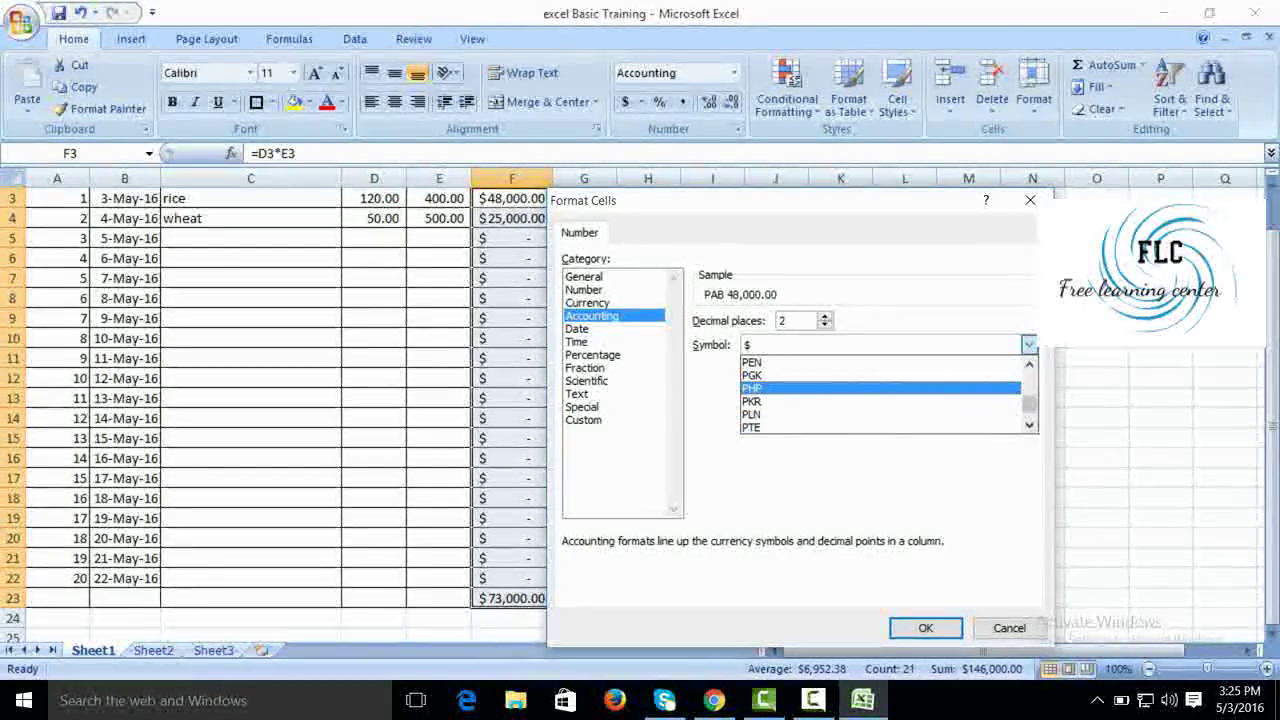
{"action": "left_click", "coordinate": [790, 401]}
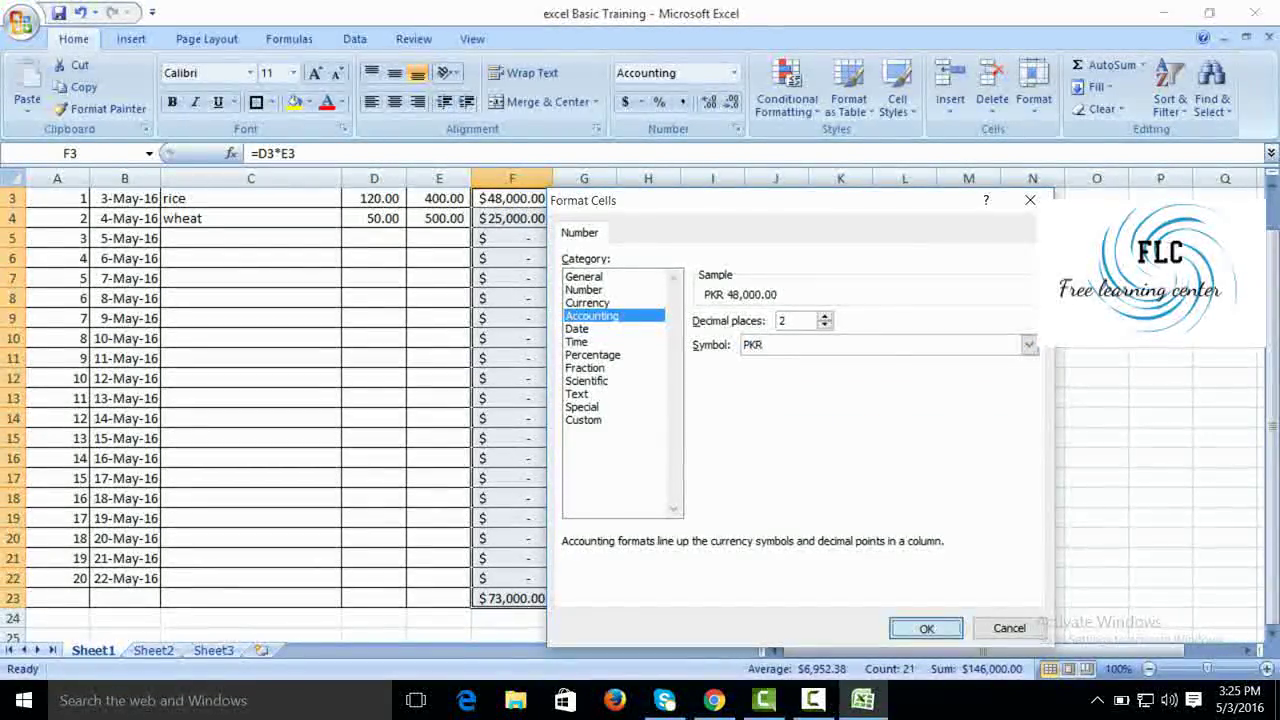
{"action": "key", "text": "Return"}
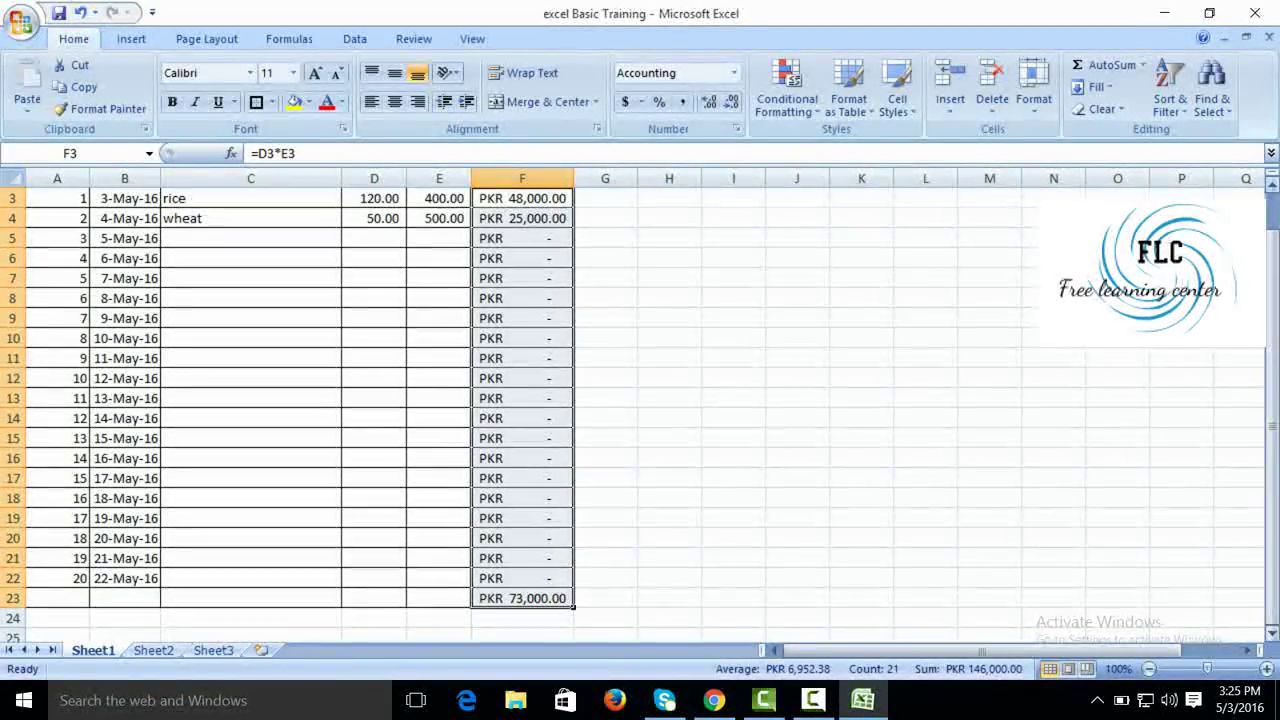
{"action": "scroll", "coordinate": [478, 410], "scroll_direction": "up", "scroll_amount": 1}
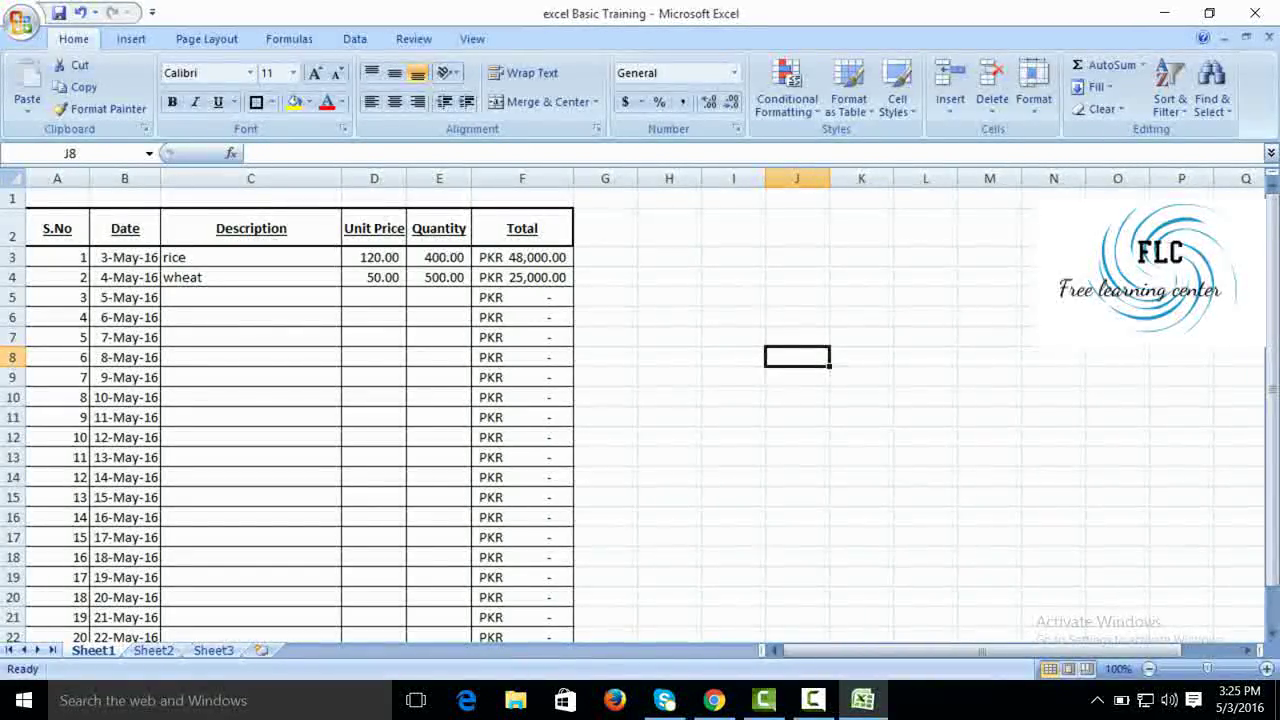
{"action": "key", "text": "ctrl+s"}
- Merge and centre cells C1:D1 above the table and enter the title "Daily sales Ladger" in them
{"action": "left_click", "coordinate": [339, 202]}
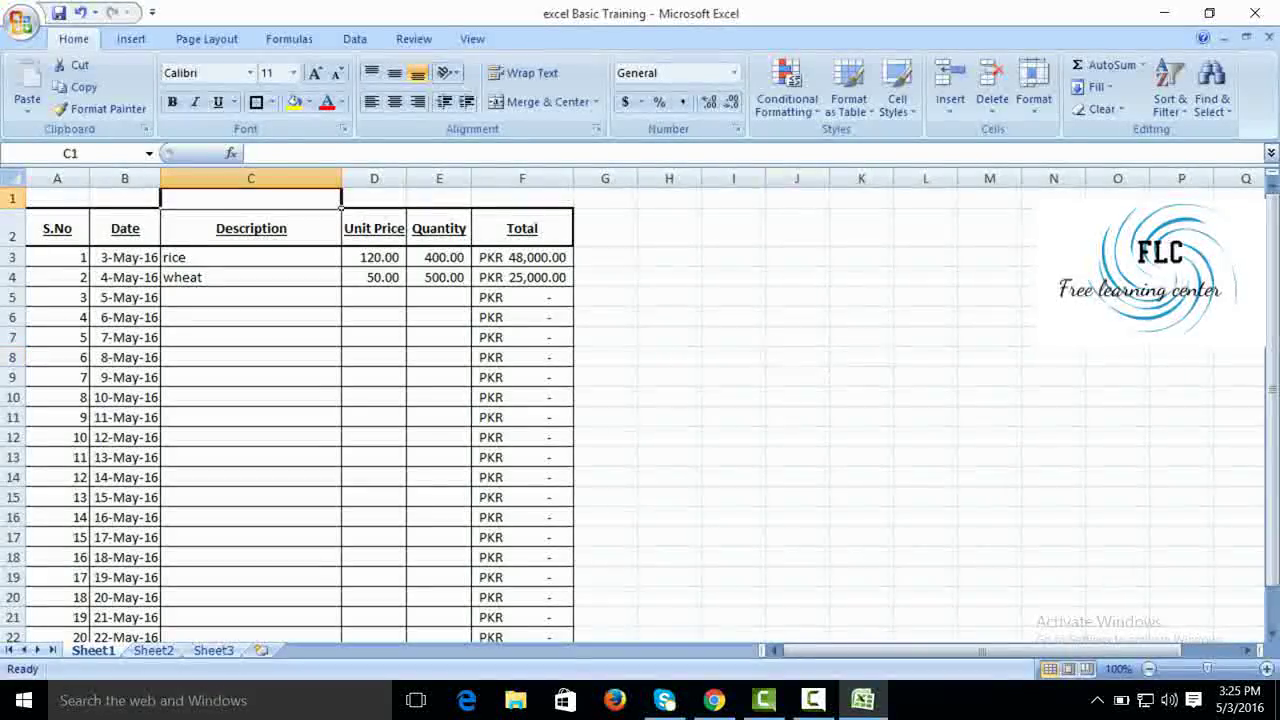
{"action": "left_click_drag", "start_coordinate": [341, 203], "coordinate": [471, 206]}
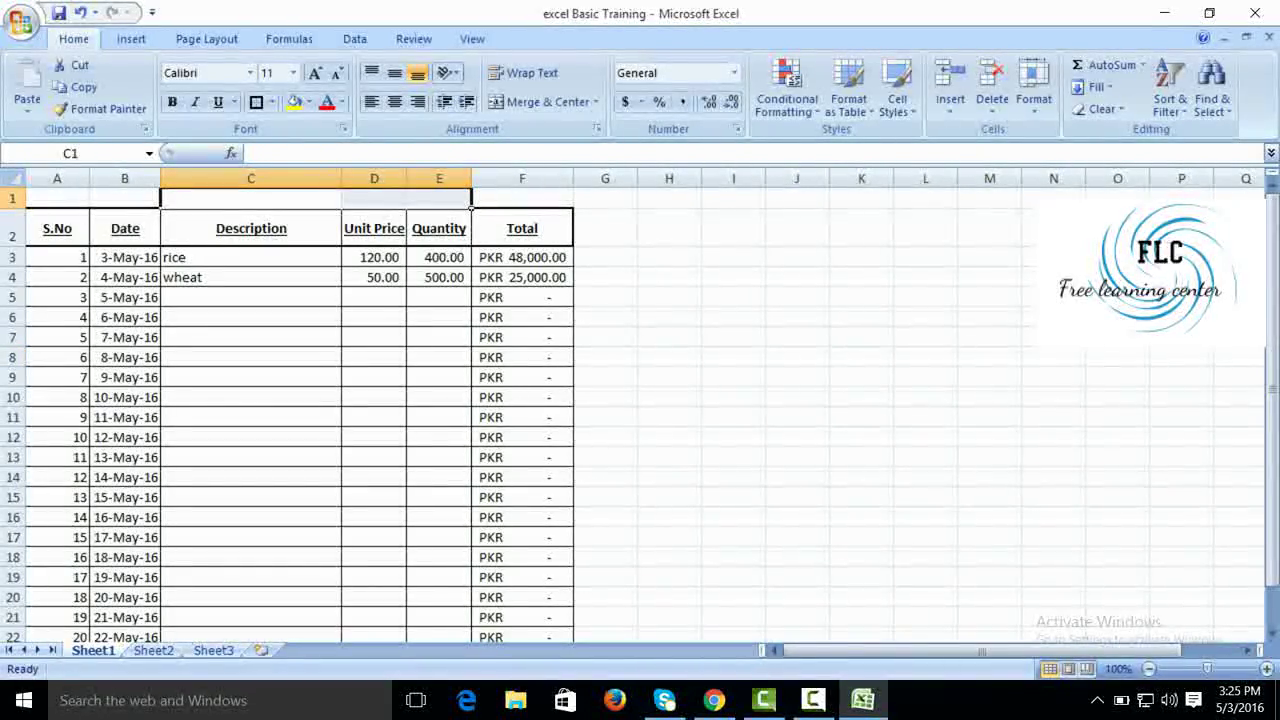
{"action": "left_click_drag", "start_coordinate": [471, 206], "coordinate": [406, 207]}
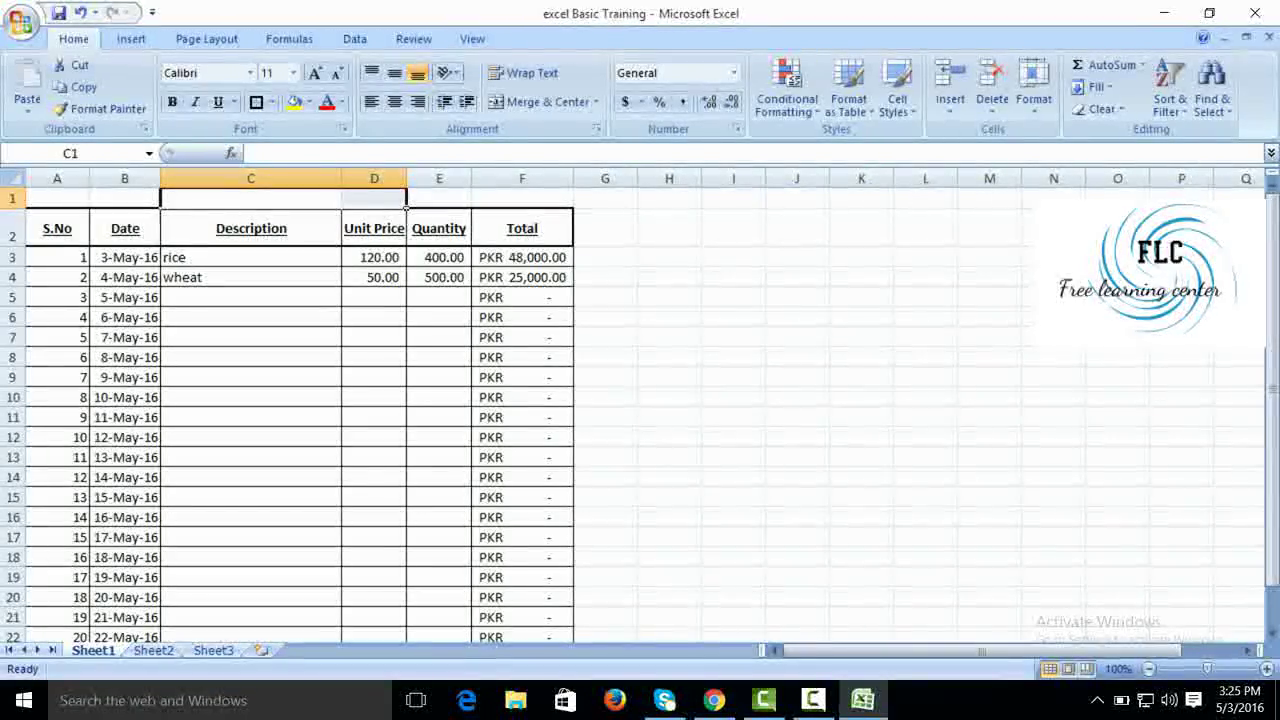
{"action": "left_click", "coordinate": [522, 229]}
{"action": "left_click", "coordinate": [251, 199]}
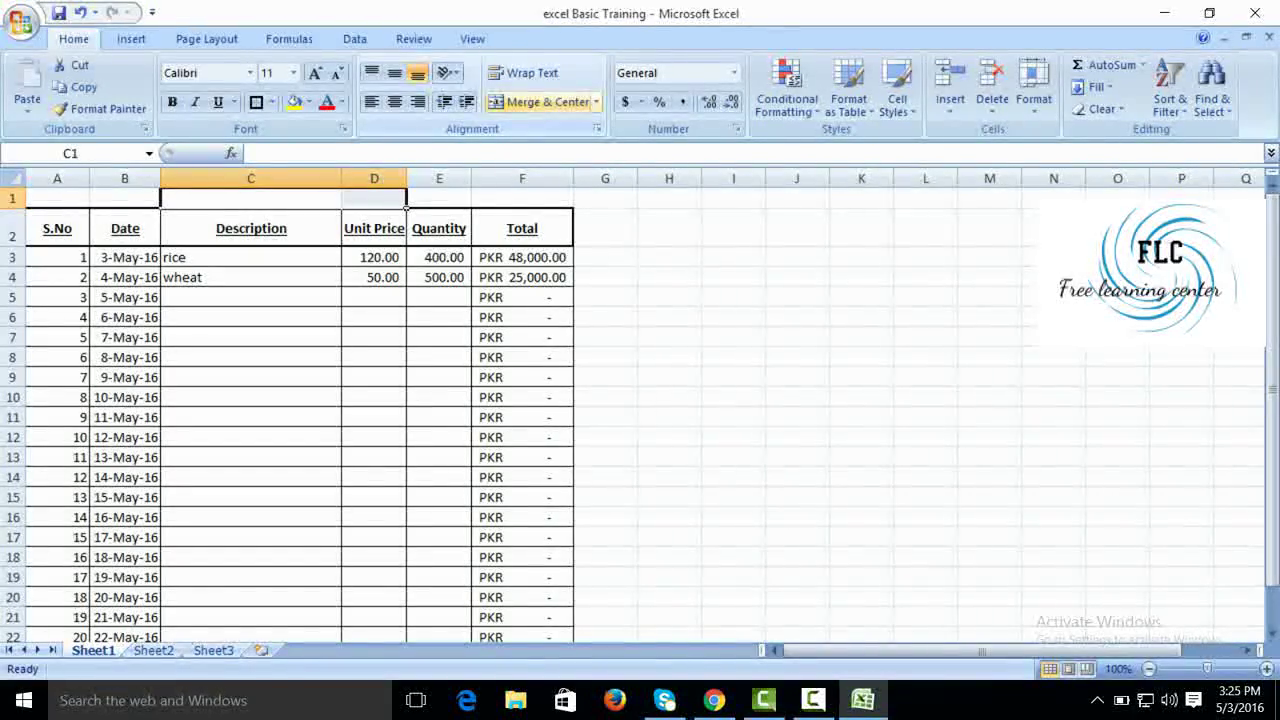
{"action": "left_click", "coordinate": [546, 102]}
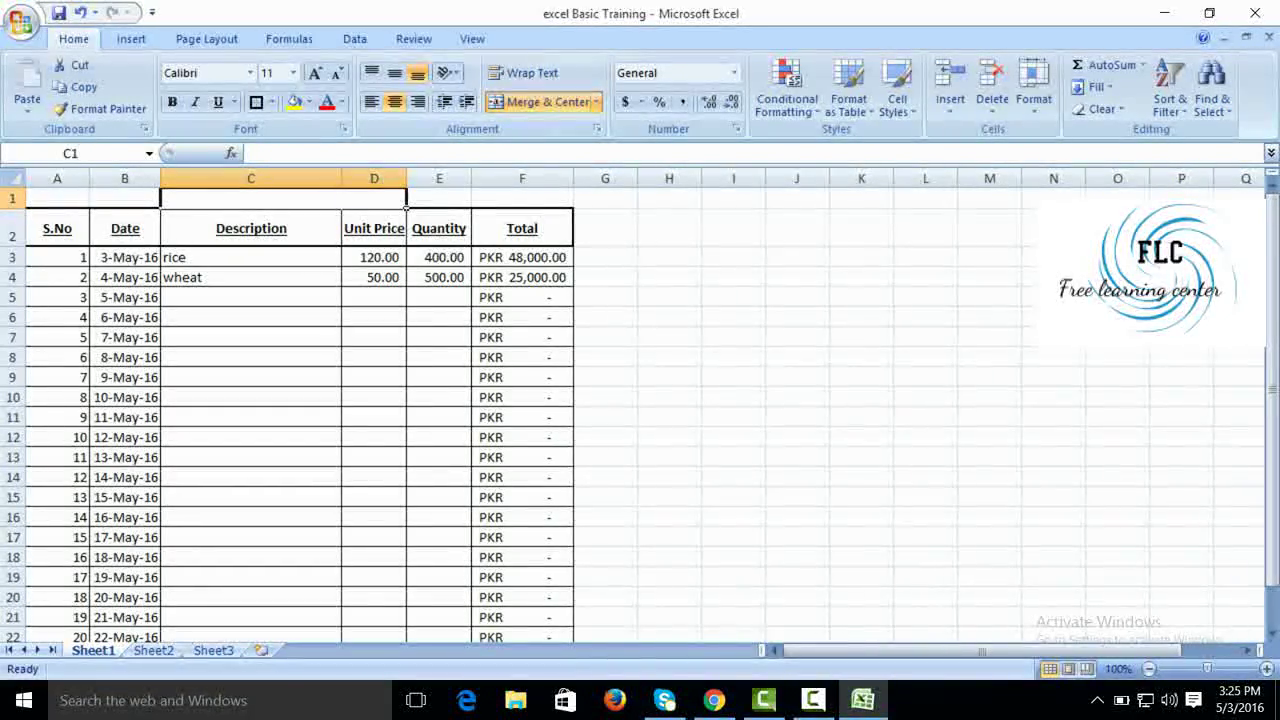
{"action": "type", "text": "D"}
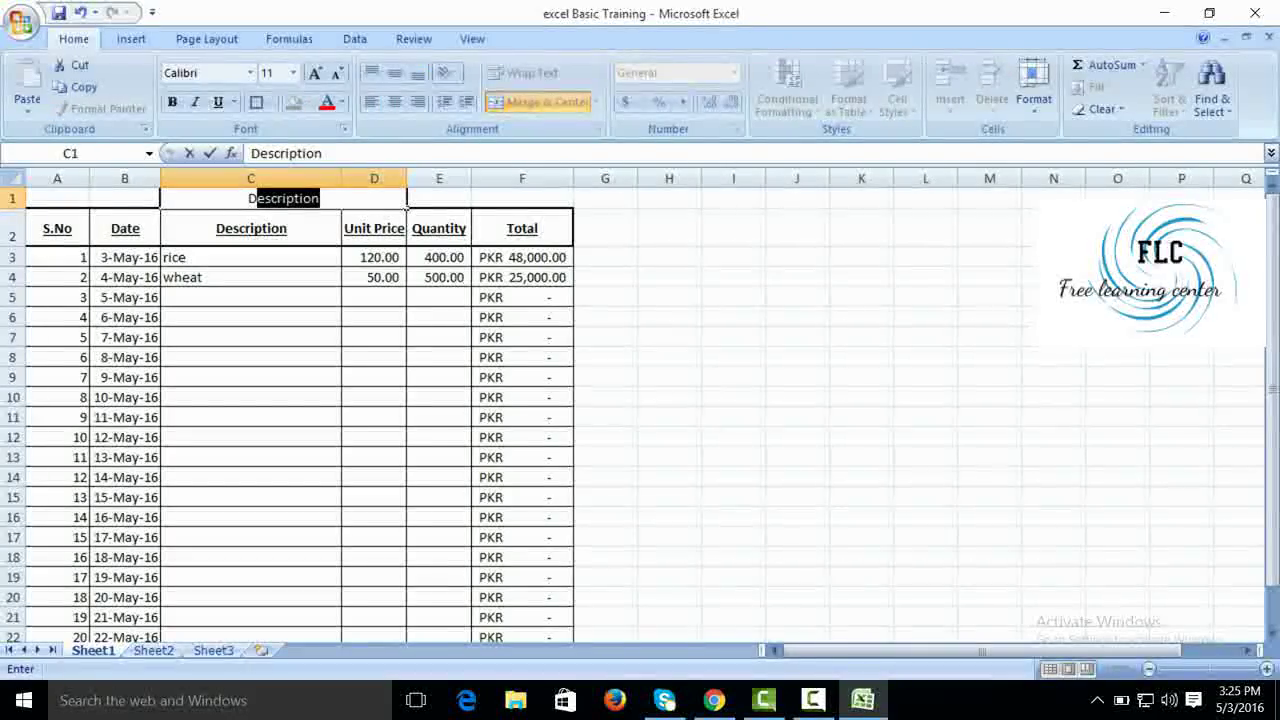
{"action": "type", "text": "aily sales Ladger"}
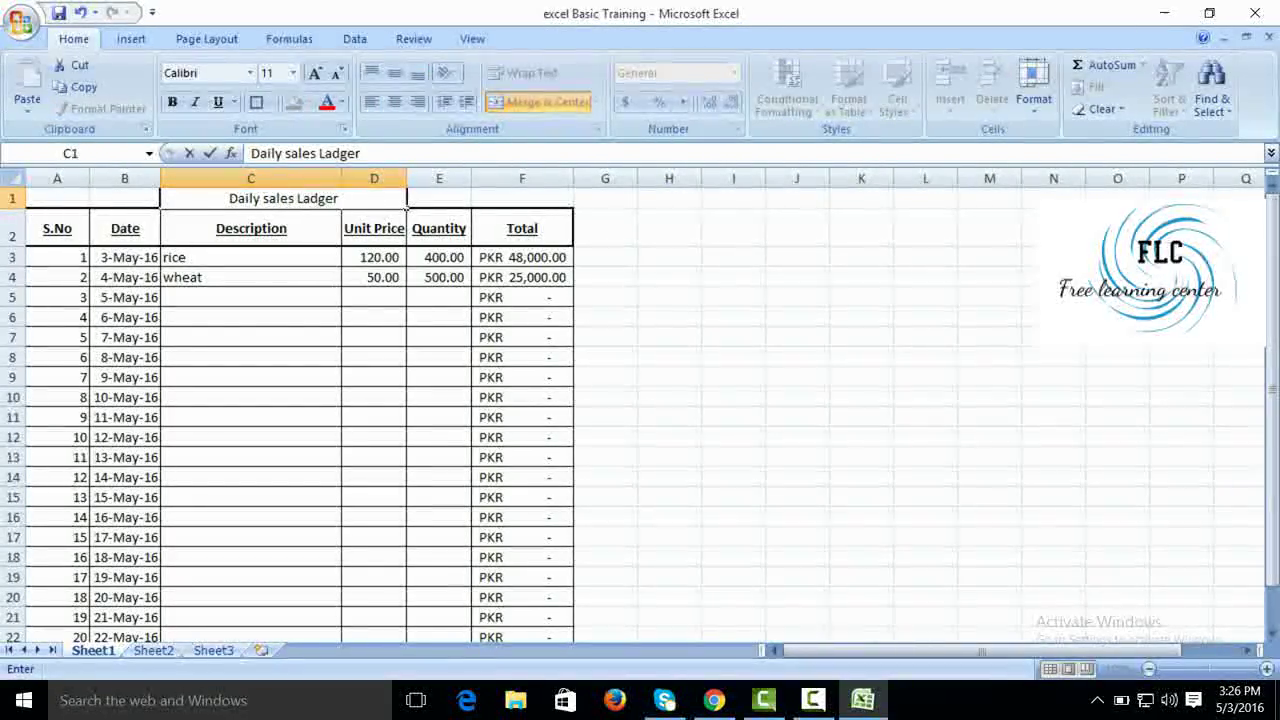
{"action": "left_click", "coordinate": [861, 357]}
- Increase the "Daily sales Ladger" title to font size 24 and make it underlined and bold
{"action": "left_click", "coordinate": [283, 198]}
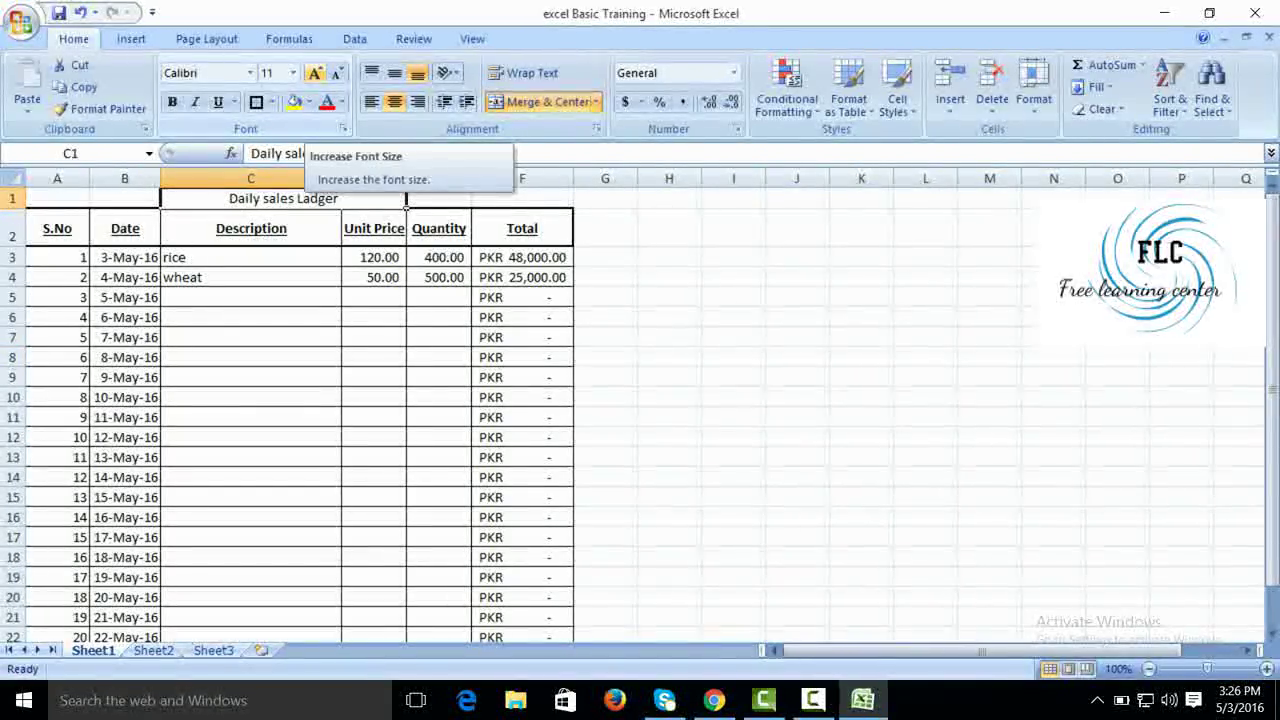
{"action": "left_click", "coordinate": [315, 73]}
{"action": "left_click", "coordinate": [315, 73]}
{"action": "left_click", "coordinate": [315, 73]}
{"action": "left_click", "coordinate": [315, 73]}
{"action": "left_click", "coordinate": [315, 73]}
{"action": "left_click", "coordinate": [315, 73]}
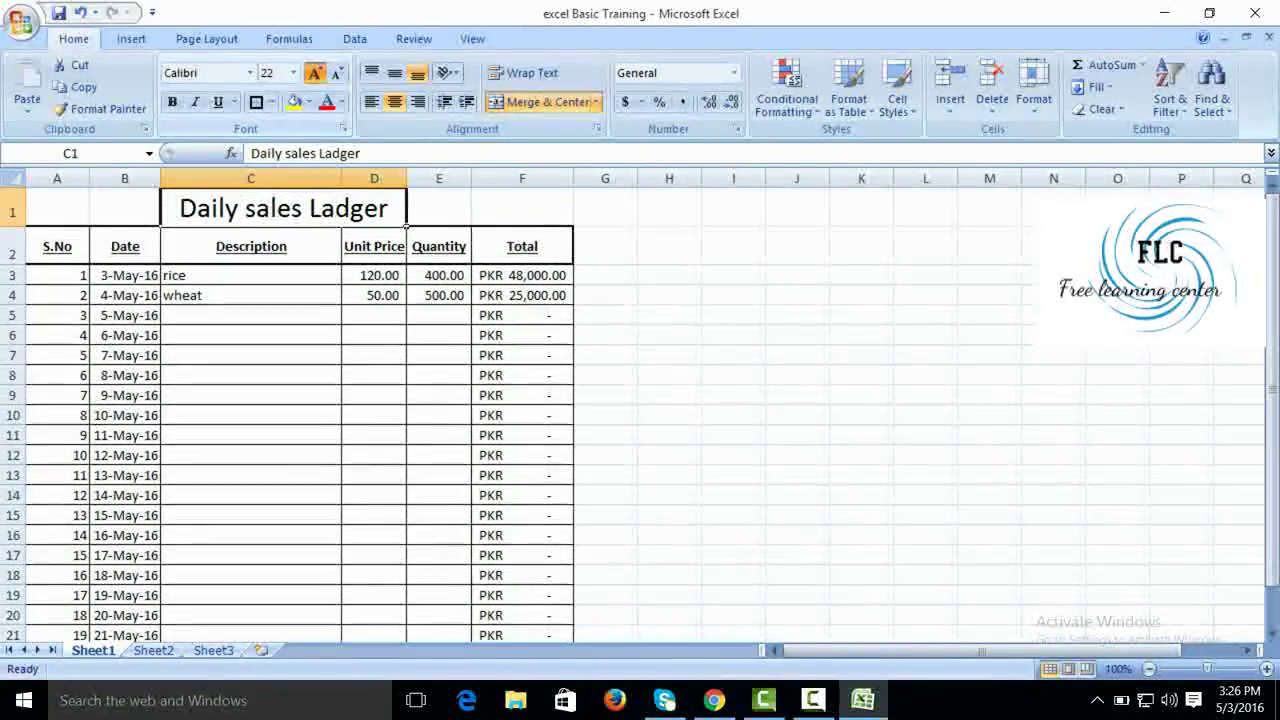
{"action": "left_click", "coordinate": [315, 73]}
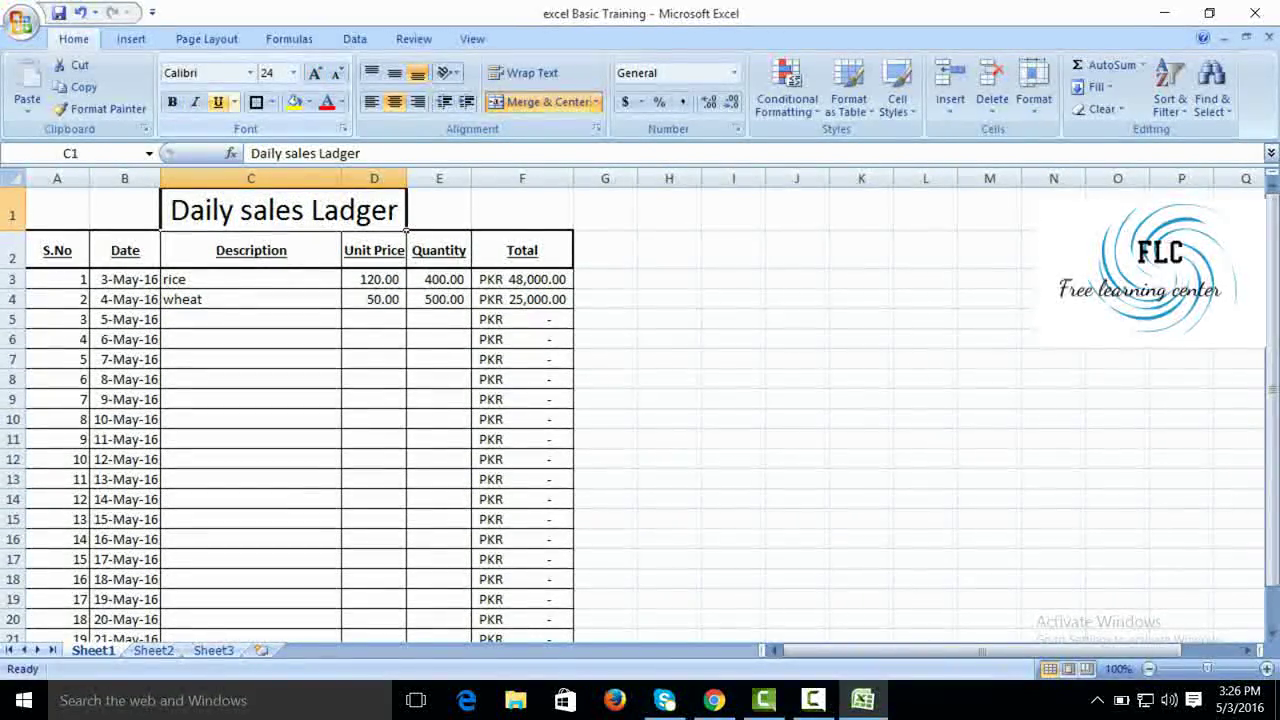
{"action": "left_click", "coordinate": [218, 101]}
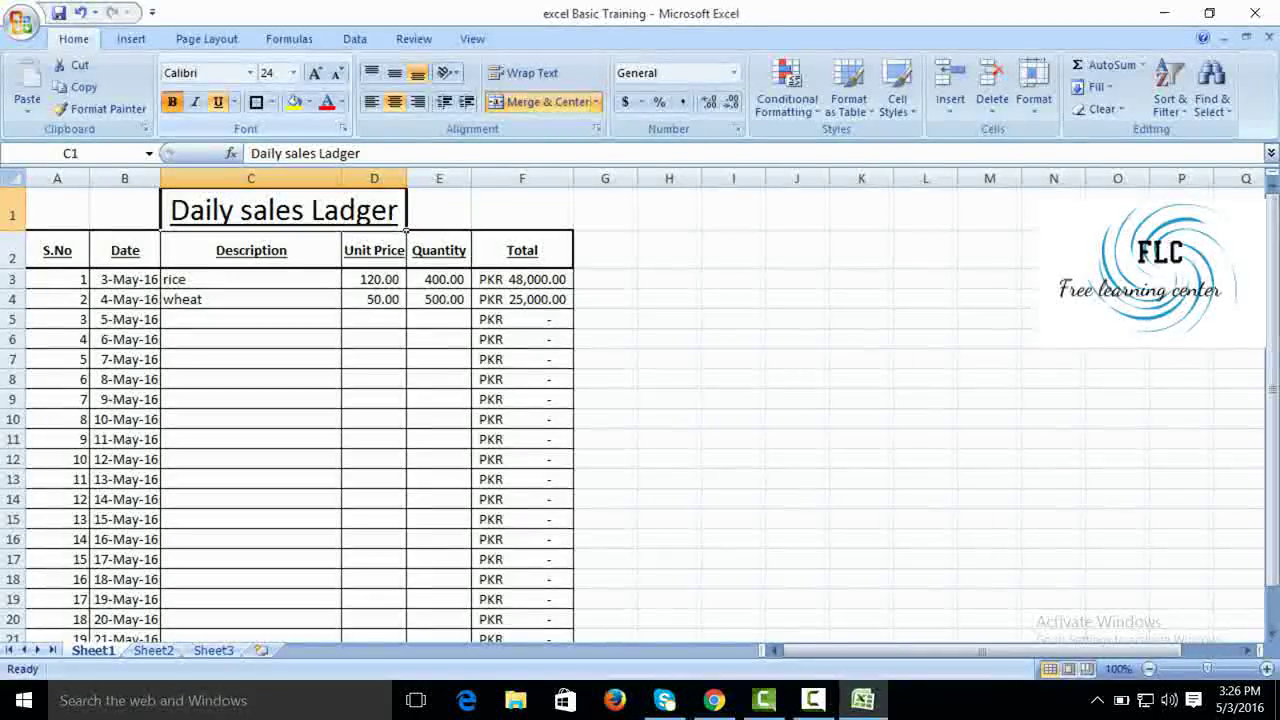
{"action": "left_click", "coordinate": [172, 102]}
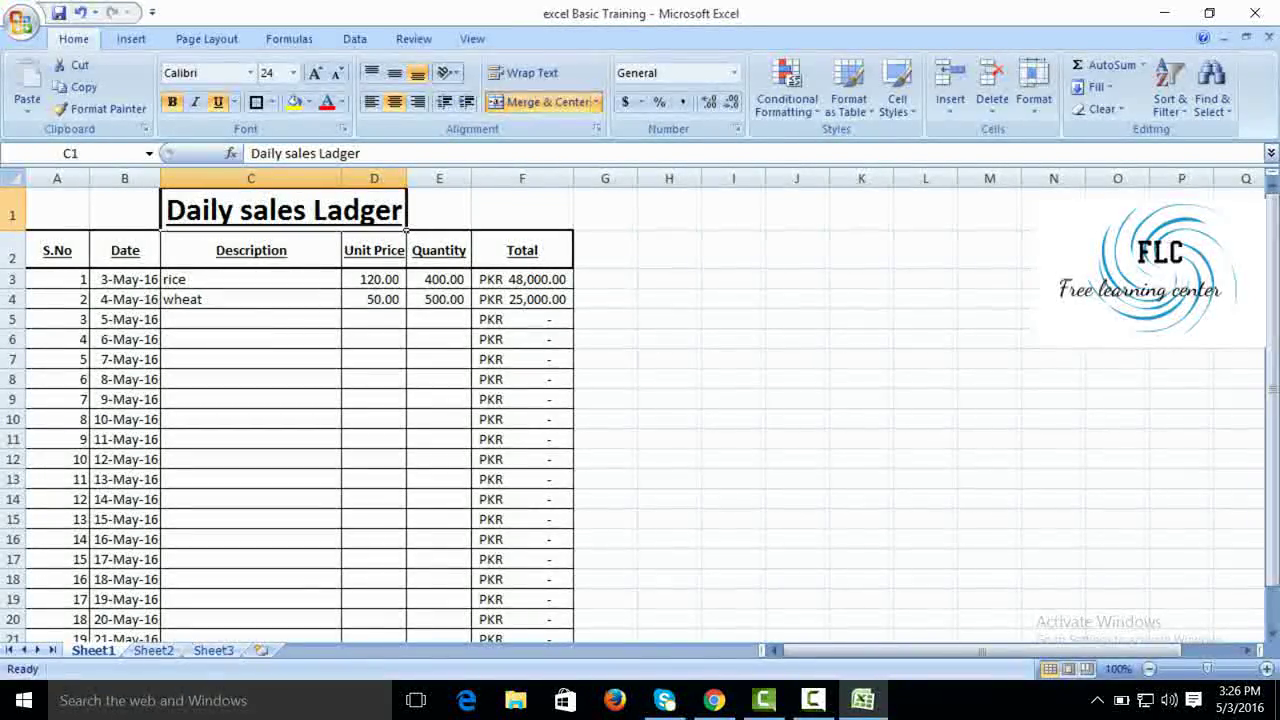
- Re-merge and centre the title across B1:E1 and increase the height of row 1 to fit it
{"action": "left_click_drag", "start_coordinate": [160, 229], "coordinate": [406, 229]}
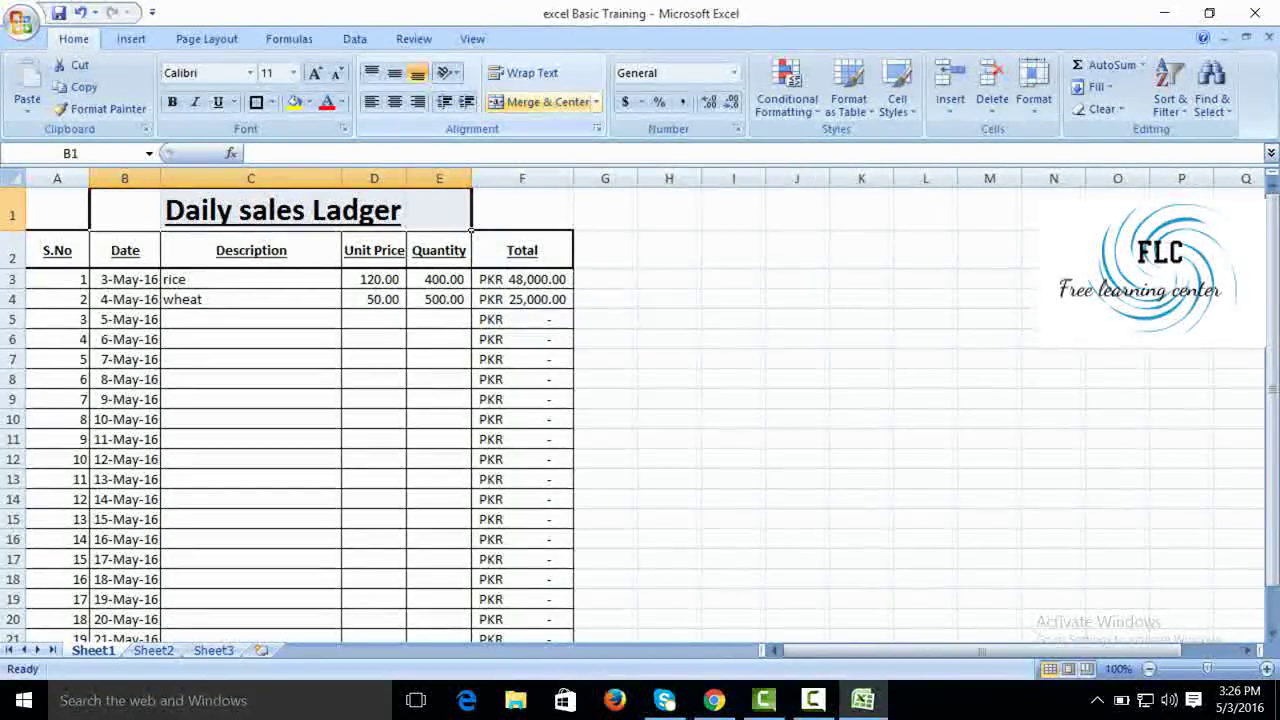
{"action": "left_click", "coordinate": [548, 101]}
{"action": "left_click", "coordinate": [548, 101]}
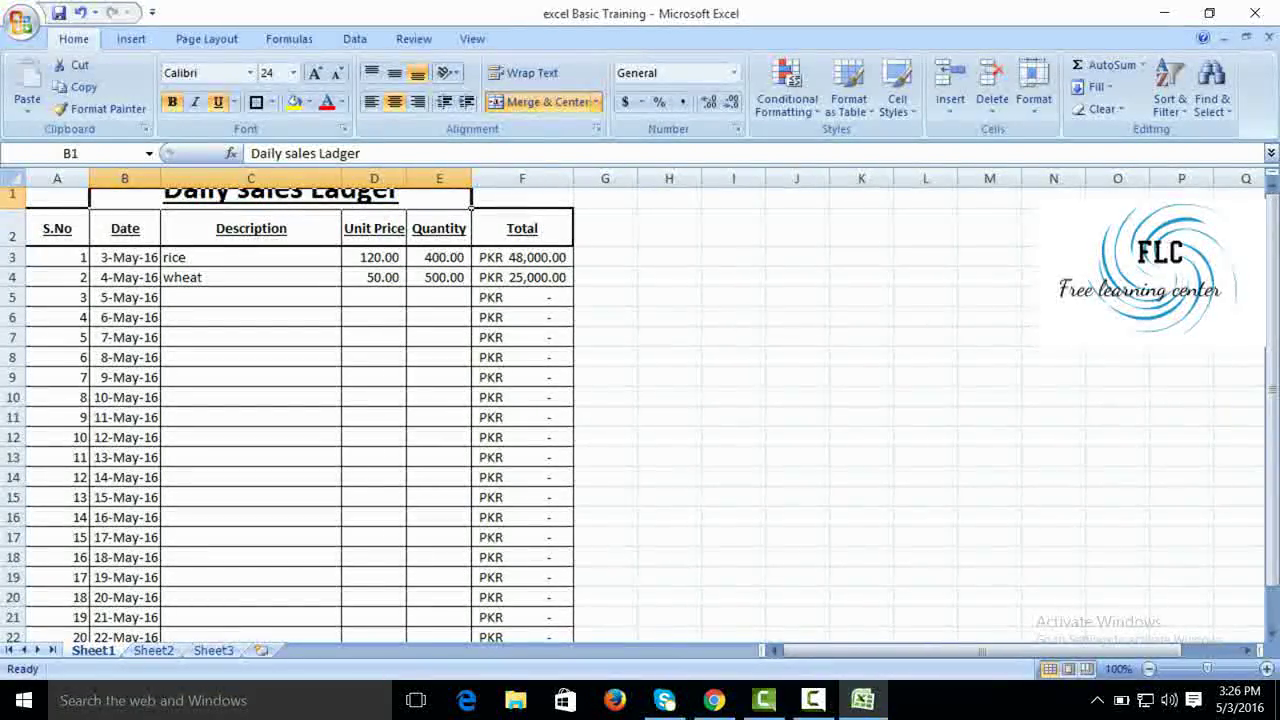
{"action": "left_click_drag", "start_coordinate": [12, 208], "coordinate": [12, 225]}
{"action": "left_click", "coordinate": [733, 315]}
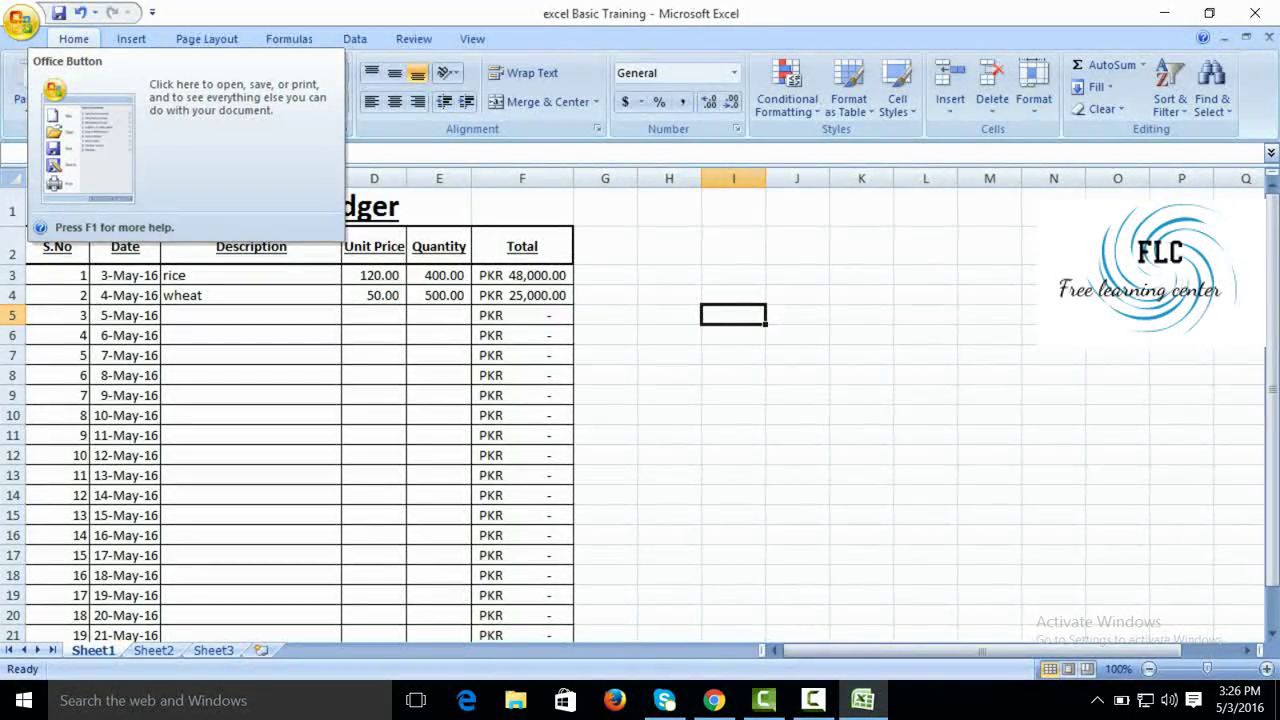
- Inspect the sheet's page layout up close in Print Preview and return to the worksheet
{"action": "left_click", "coordinate": [20, 22]}
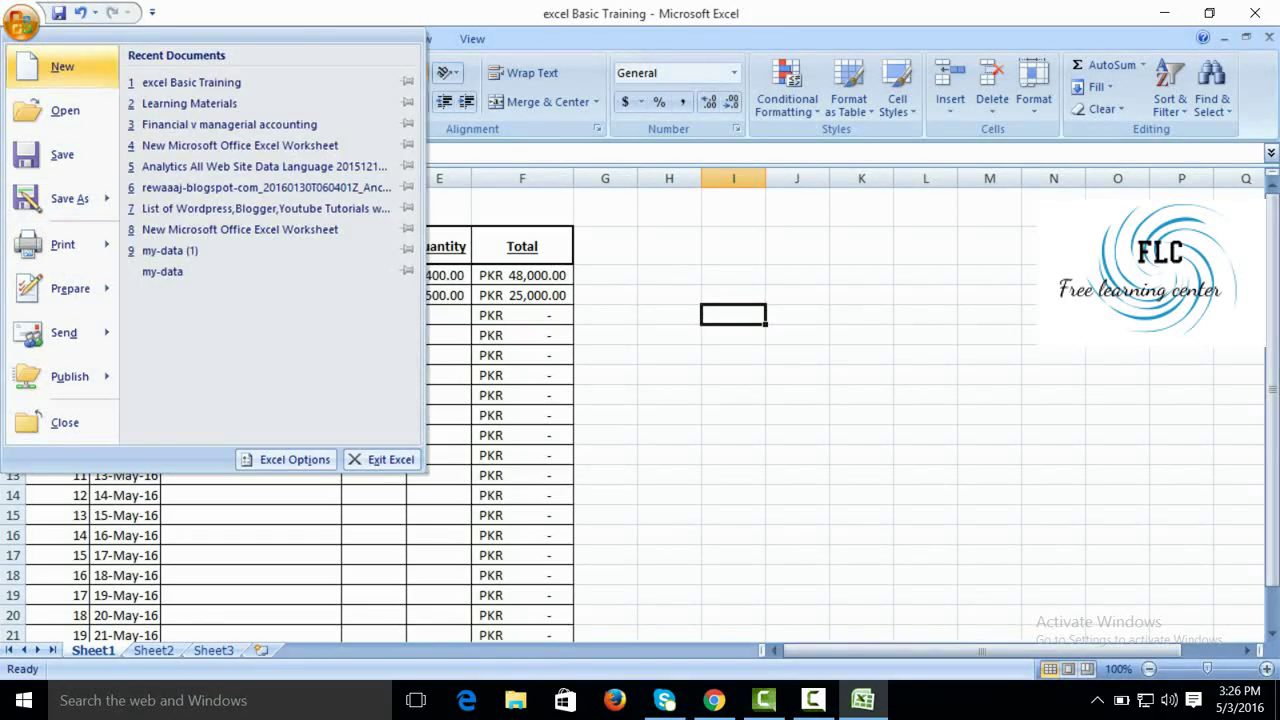
{"action": "left_click", "coordinate": [62, 67]}
{"action": "left_click", "coordinate": [20, 22]}
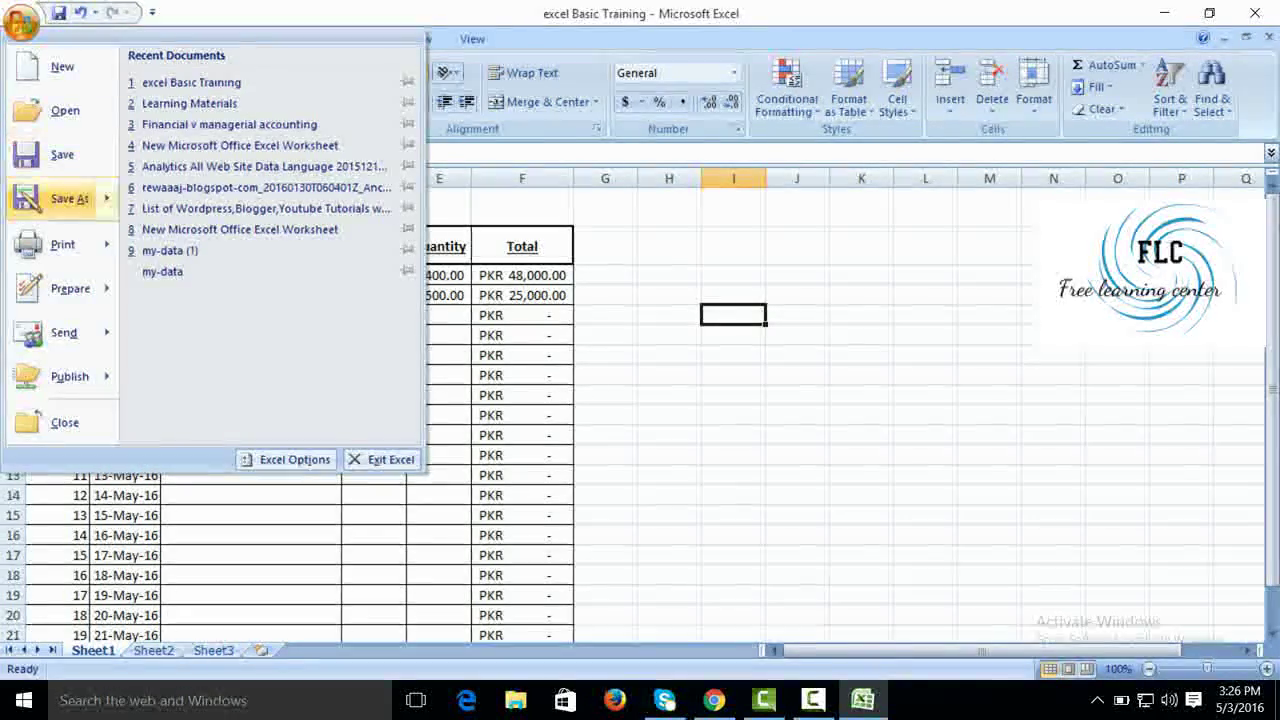
{"action": "mouse_move", "coordinate": [60, 244]}
{"action": "left_click", "coordinate": [201, 190]}
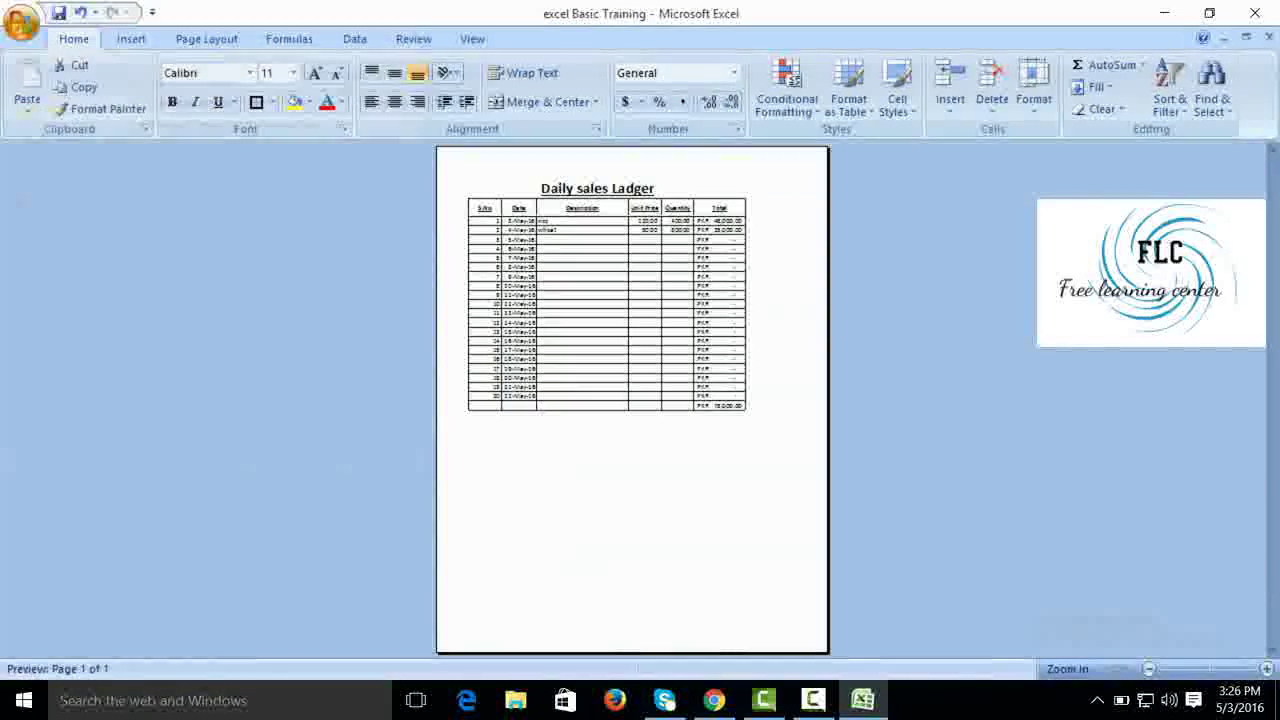
{"action": "left_click", "coordinate": [644, 345]}
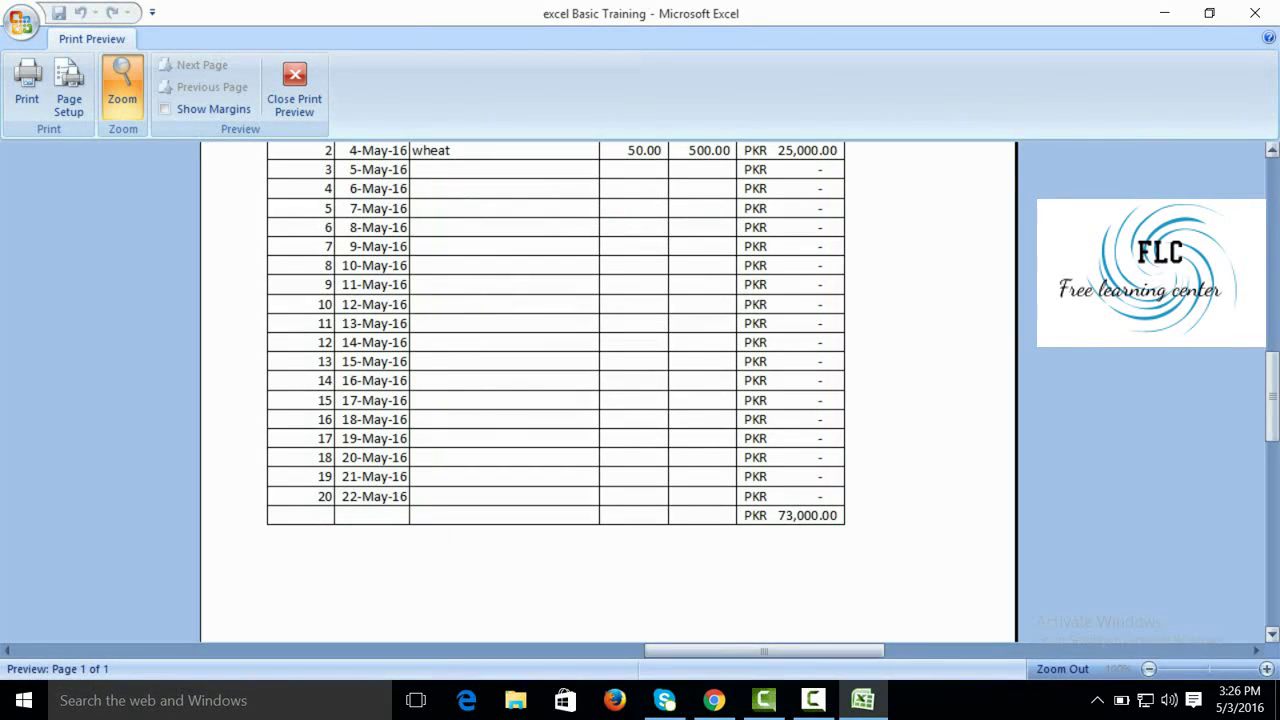
{"action": "scroll", "coordinate": [644, 345], "scroll_direction": "up", "scroll_amount": 3}
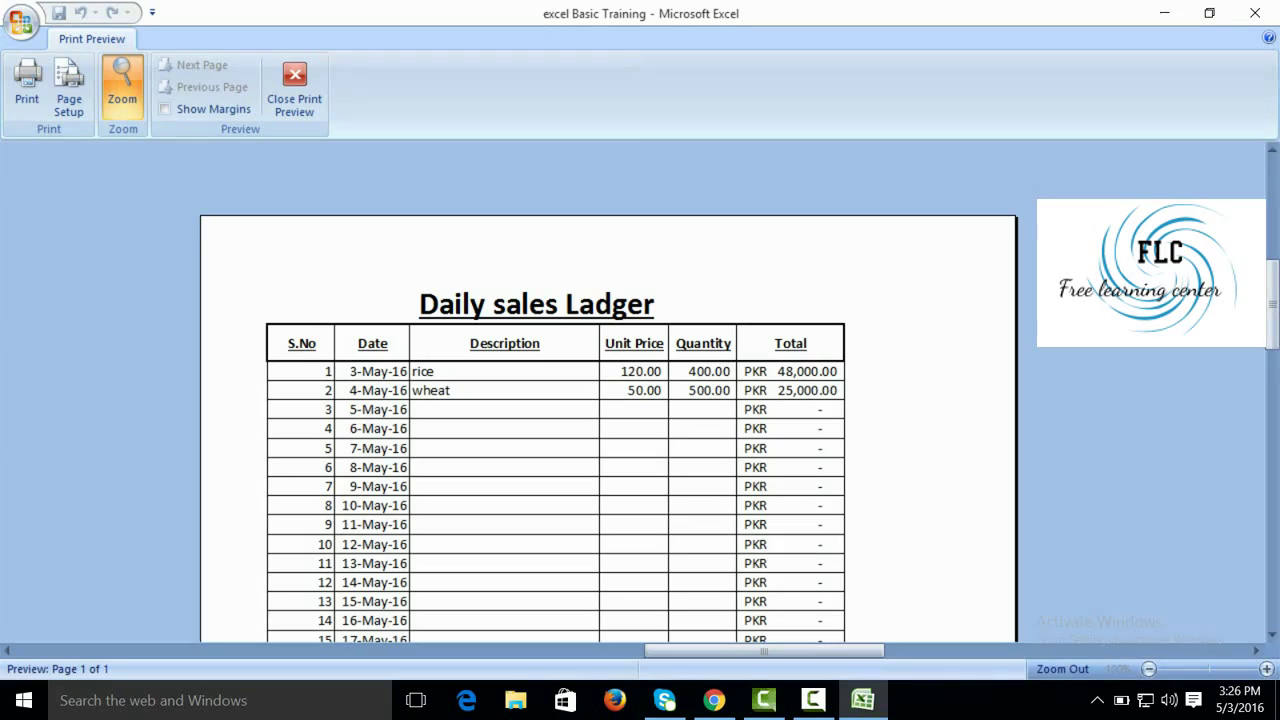
{"action": "left_click", "coordinate": [294, 88]}
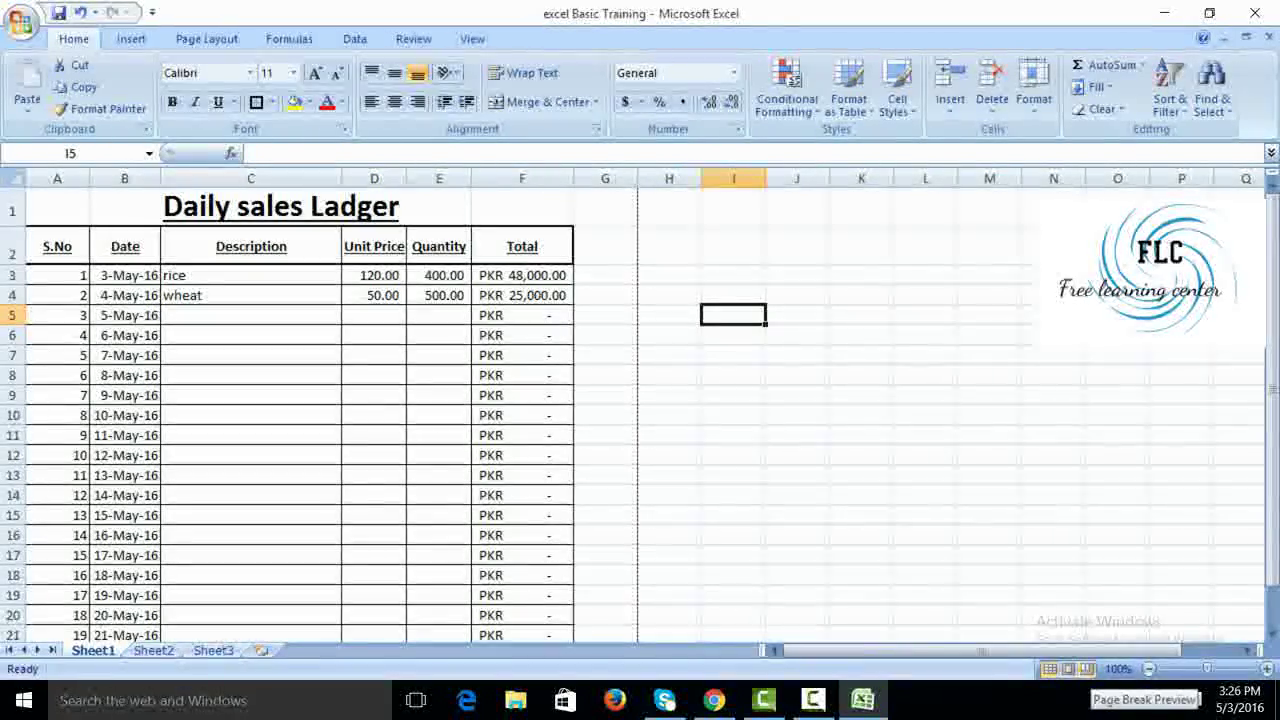
- Set the page boundary at the outer edge of column F in Page Break Preview and return to Normal view
{"action": "left_click", "coordinate": [1087, 669]}
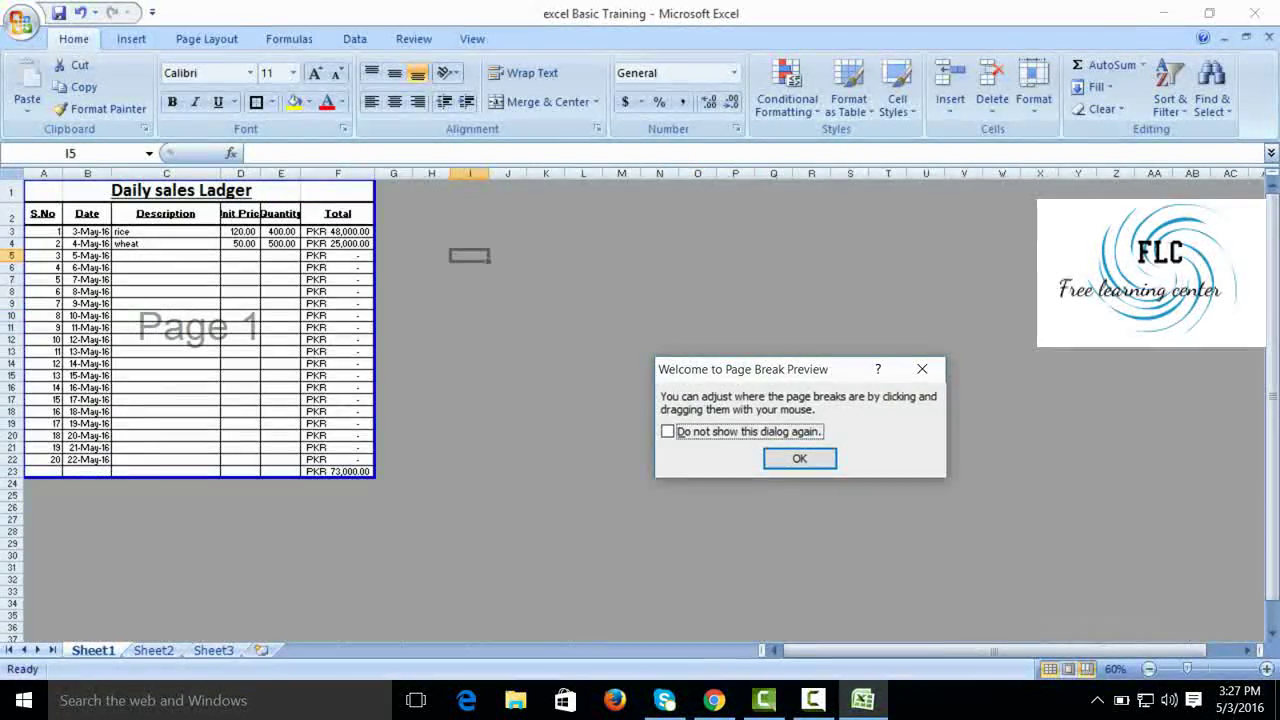
{"action": "left_click", "coordinate": [799, 458]}
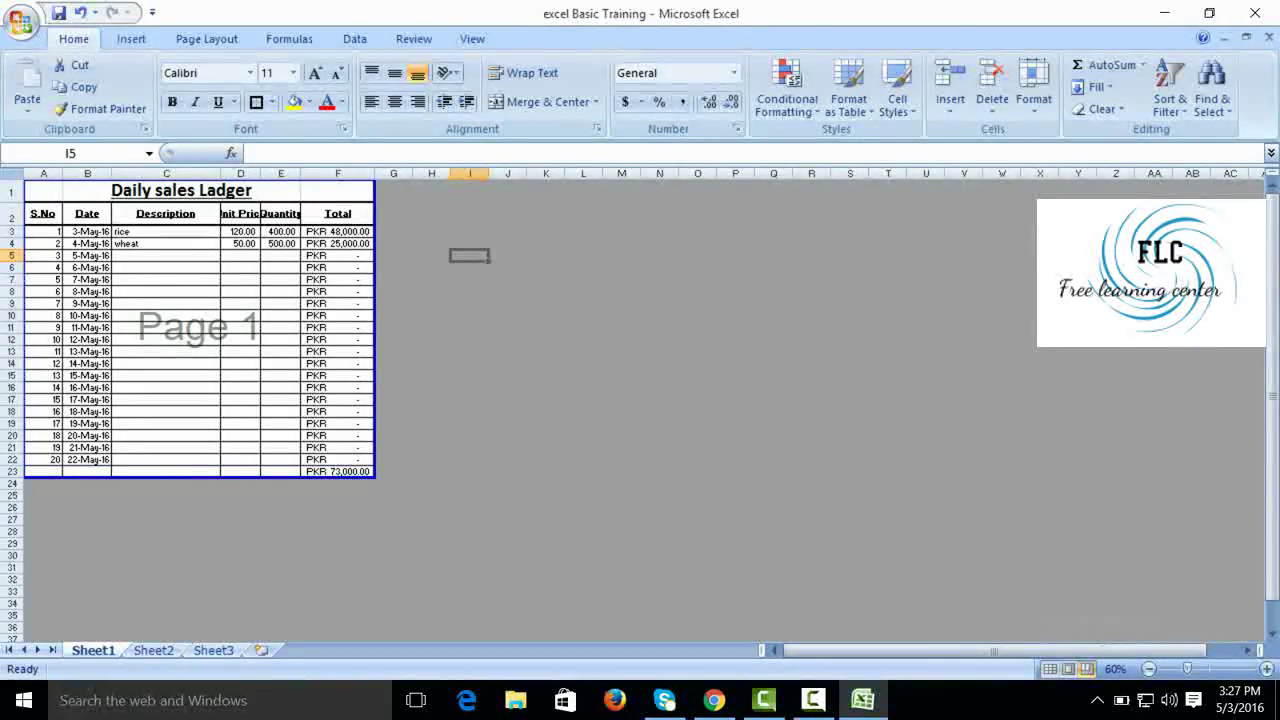
{"action": "mouse_move", "coordinate": [375, 320]}
{"action": "left_mouse_down"}
{"action": "mouse_move", "coordinate": [301, 320]}
{"action": "mouse_move", "coordinate": [375, 320]}
{"action": "left_mouse_up"}
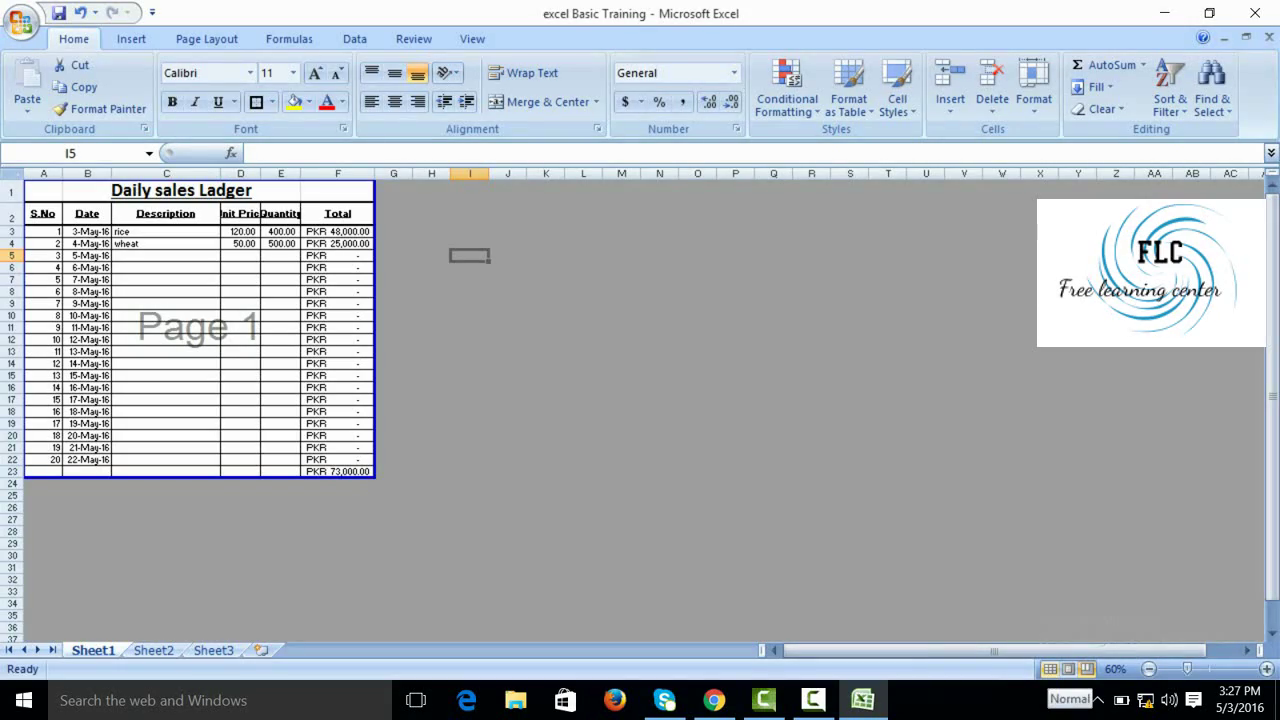
{"action": "left_click", "coordinate": [1050, 669]}
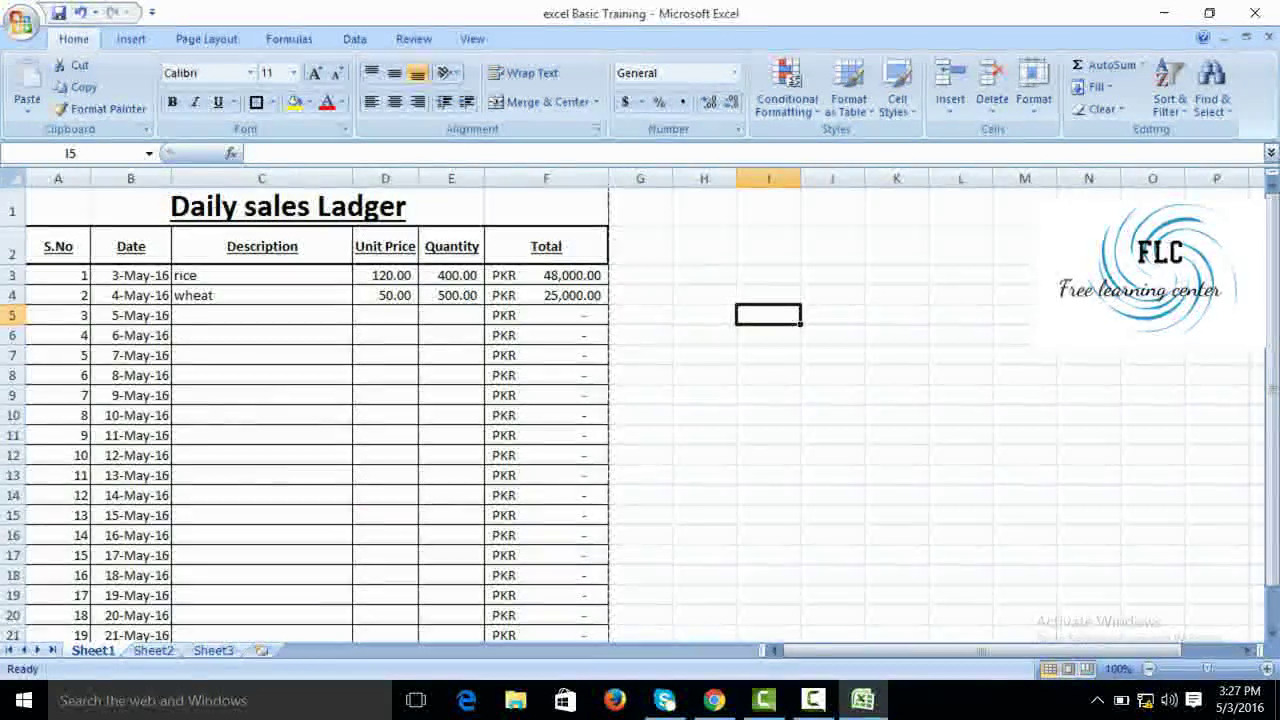